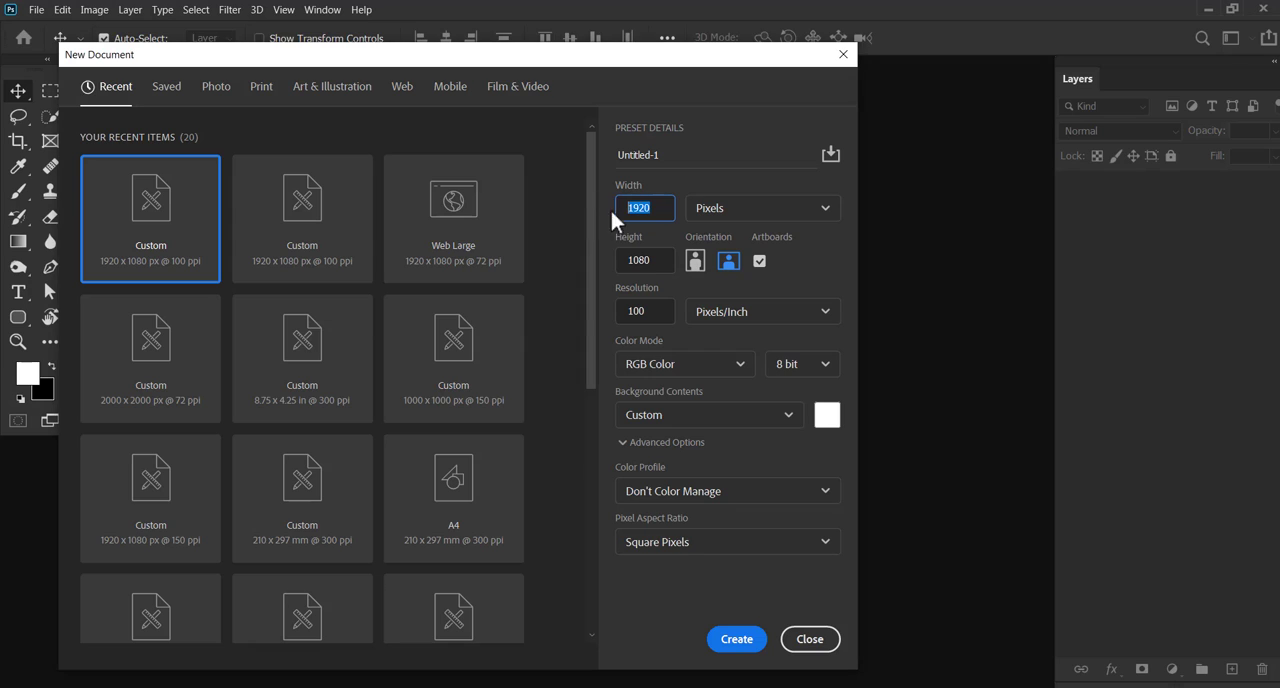
Create a new document 1000 pixels wide and 1500 pixels high
text(1000)
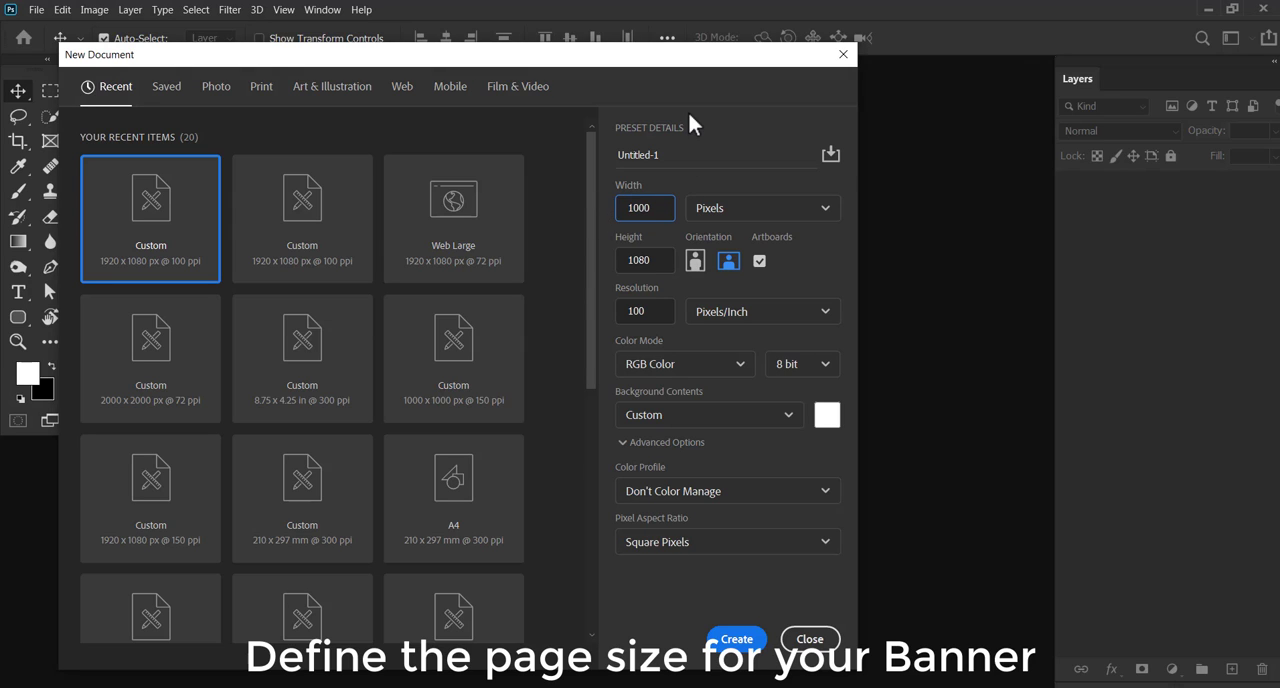
key(Tab)
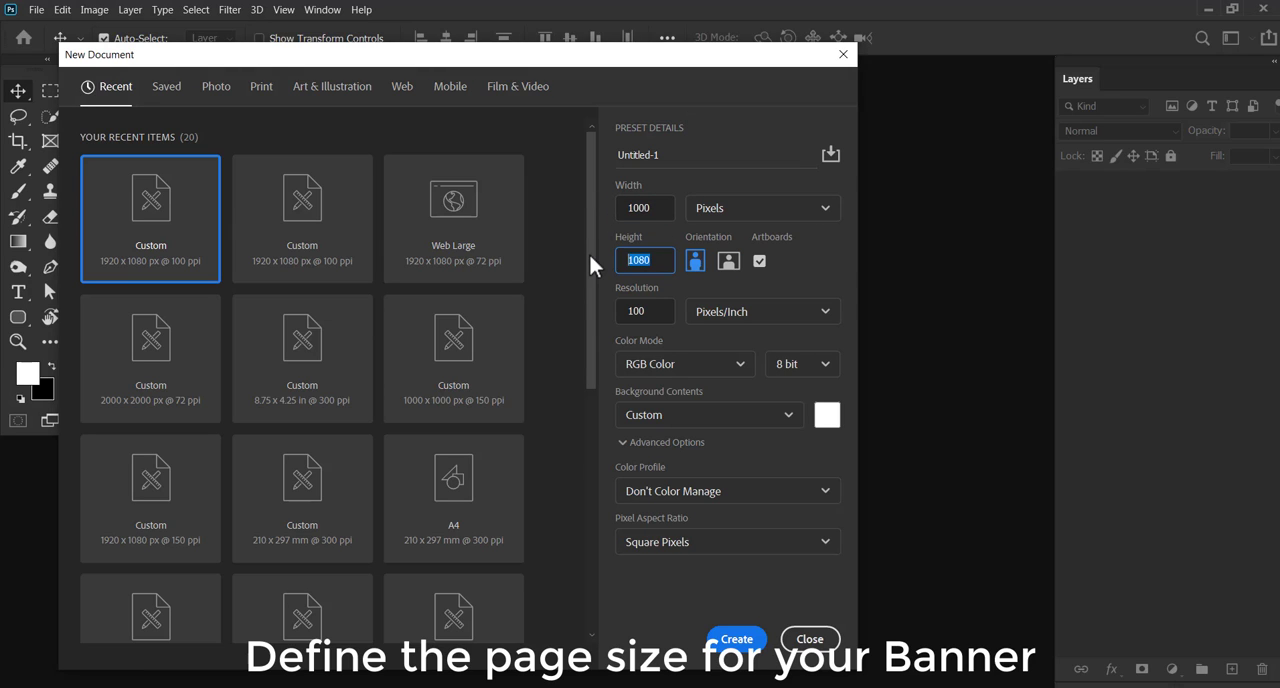
text(1500)
key(Return)
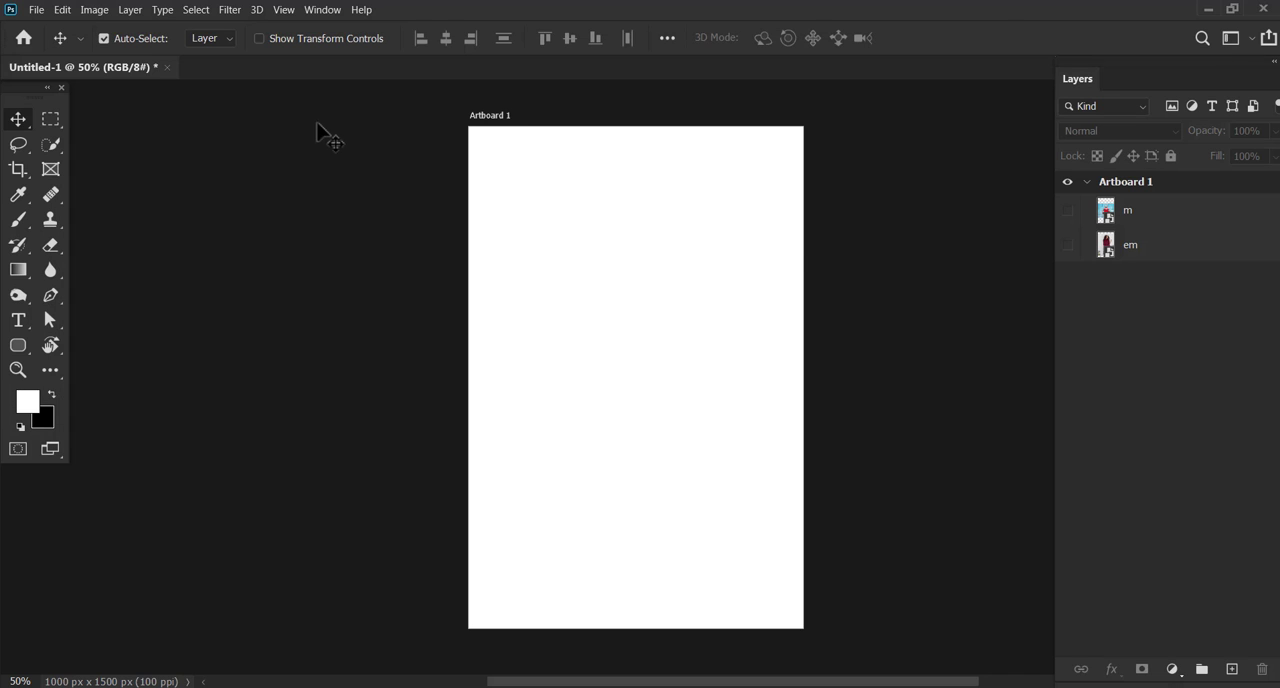
Preview the em photo on the artboard, hide it again and show the m photo
click(1067, 246)
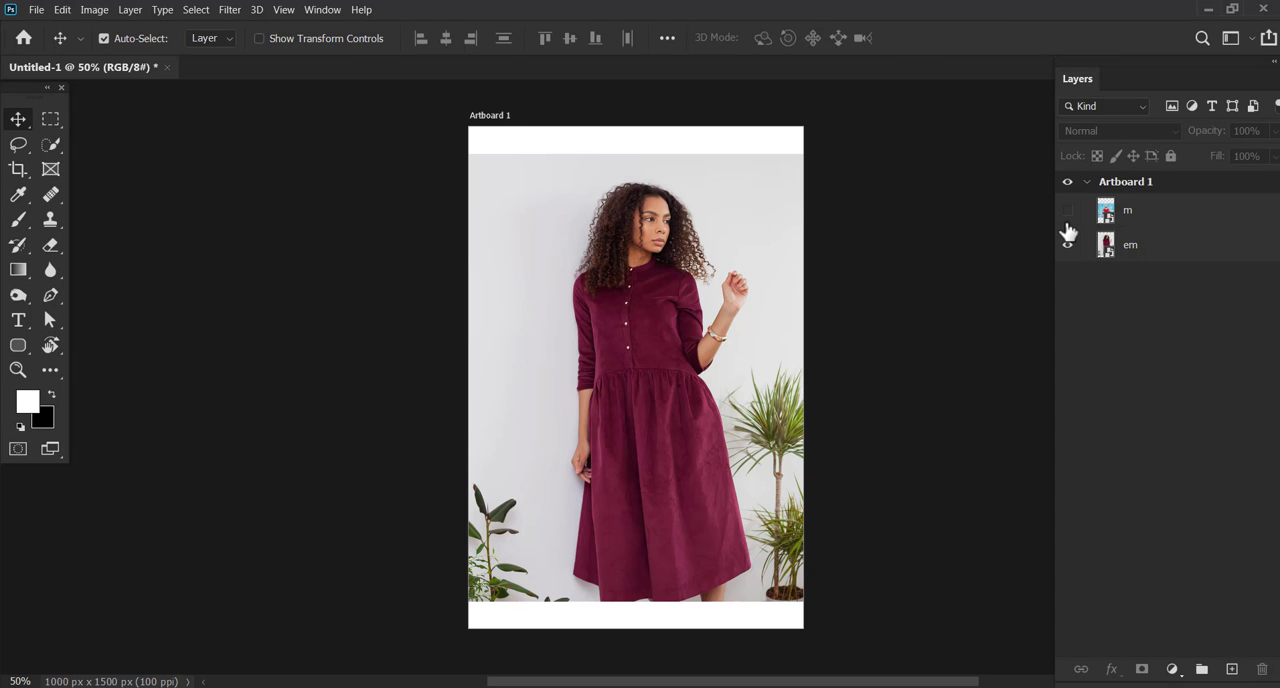
click(1067, 244)
click(1067, 211)
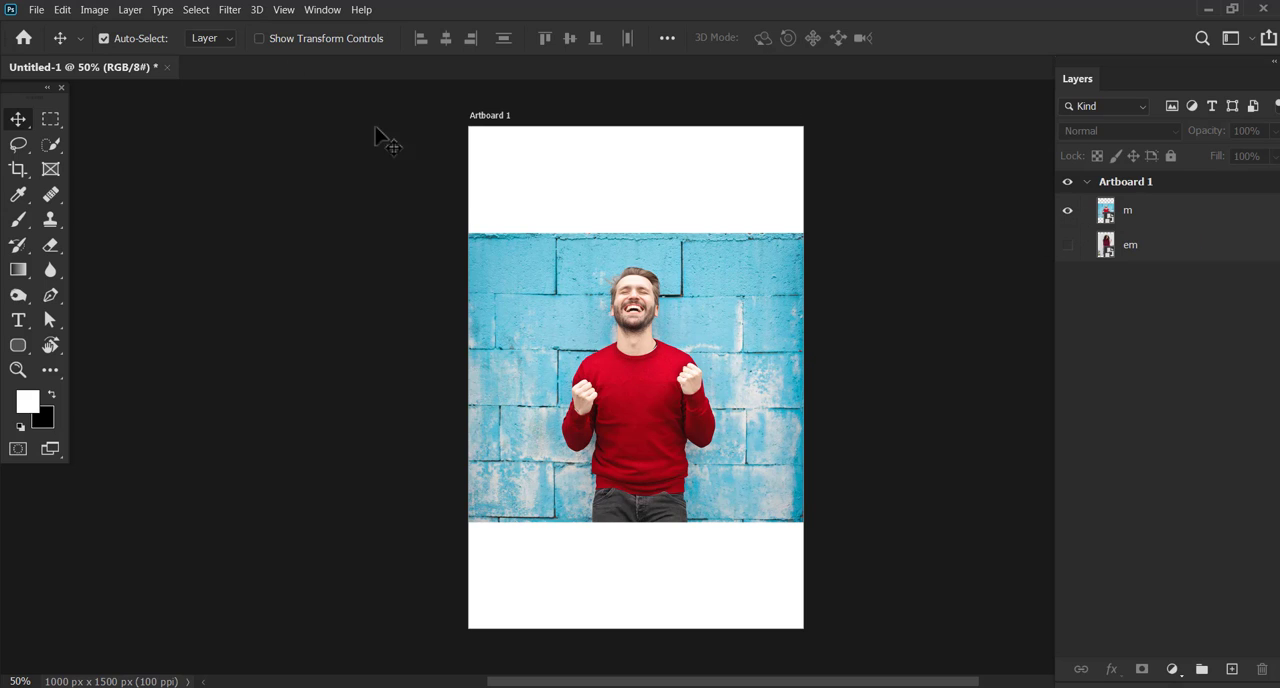
Mask layer m to its automatically selected subject and position the enlarged man cutout on the right side of the artboard
click(1122, 214)
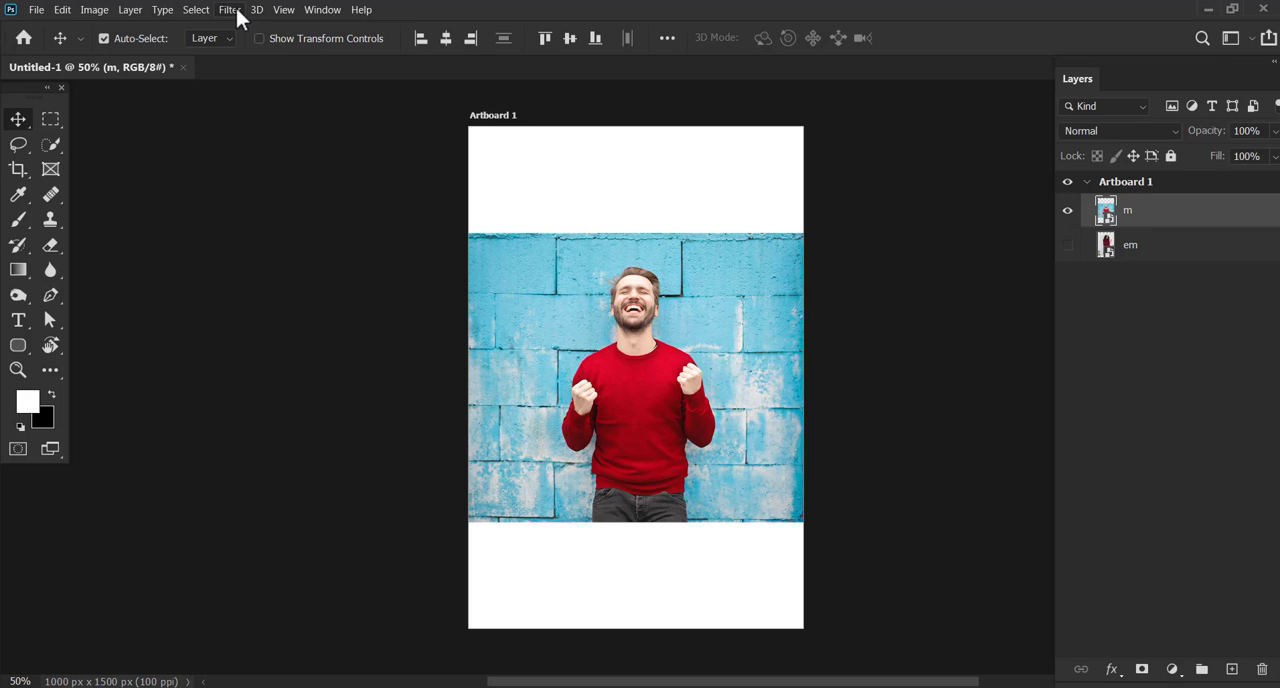
click(201, 11)
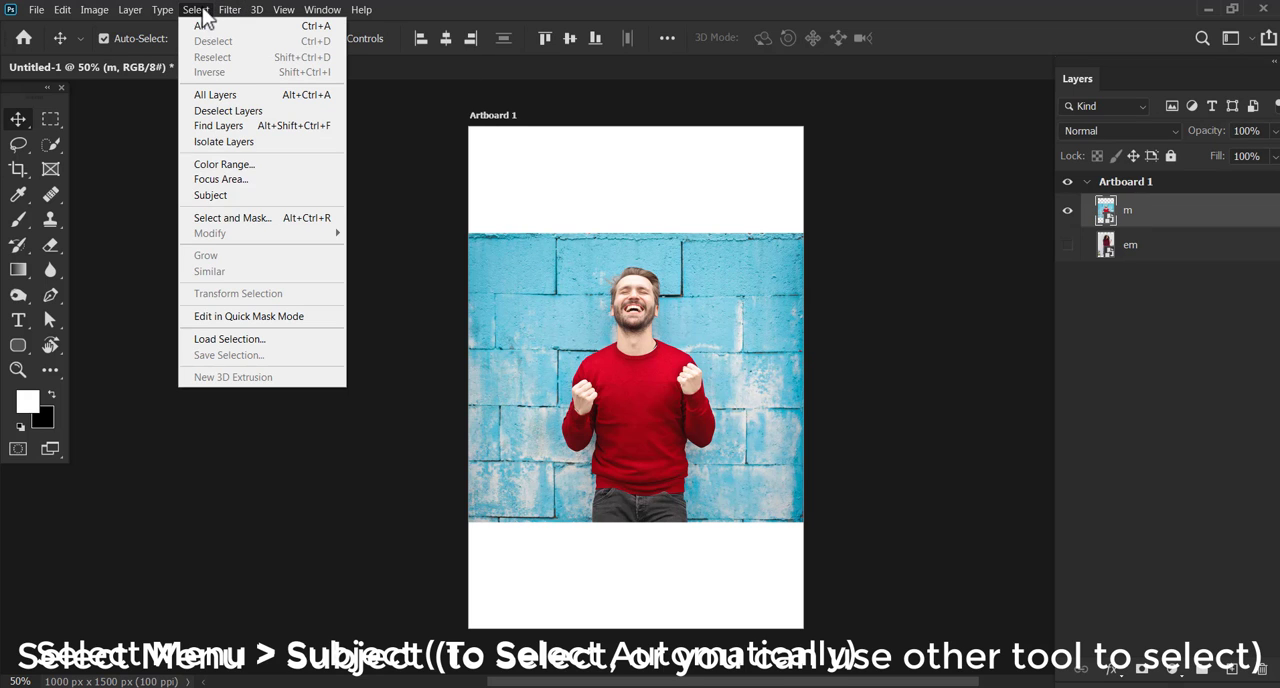
click(247, 197)
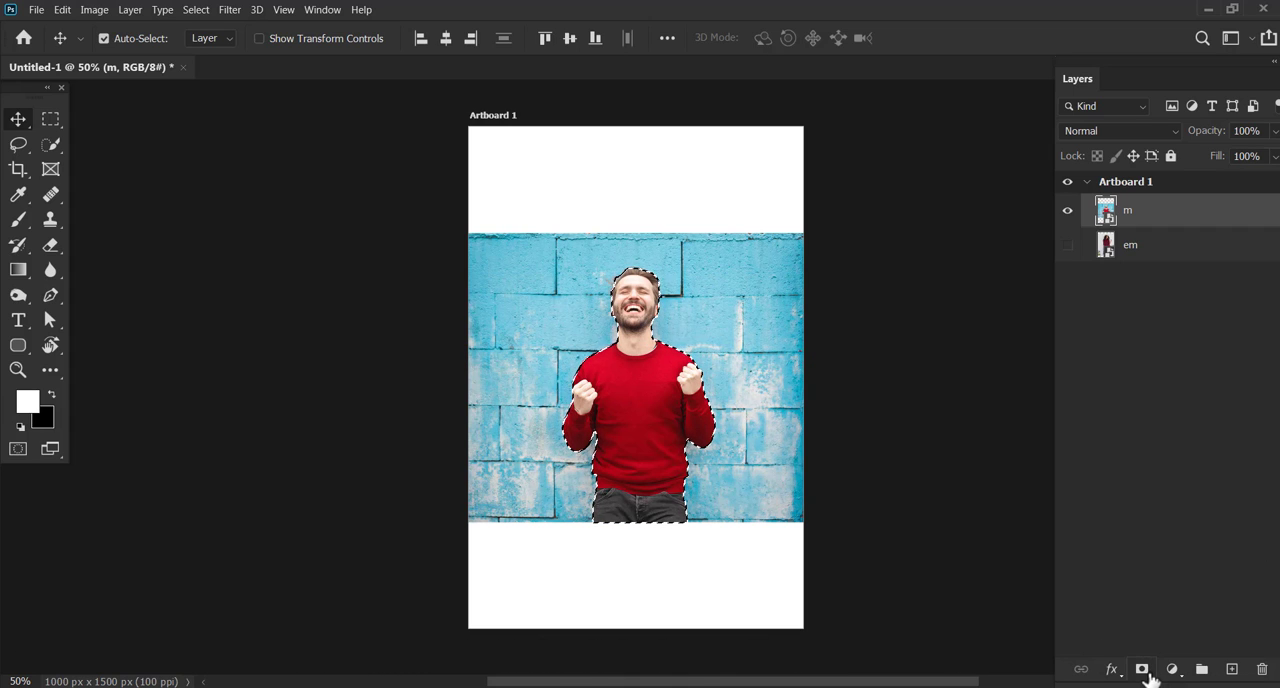
click(1148, 674)
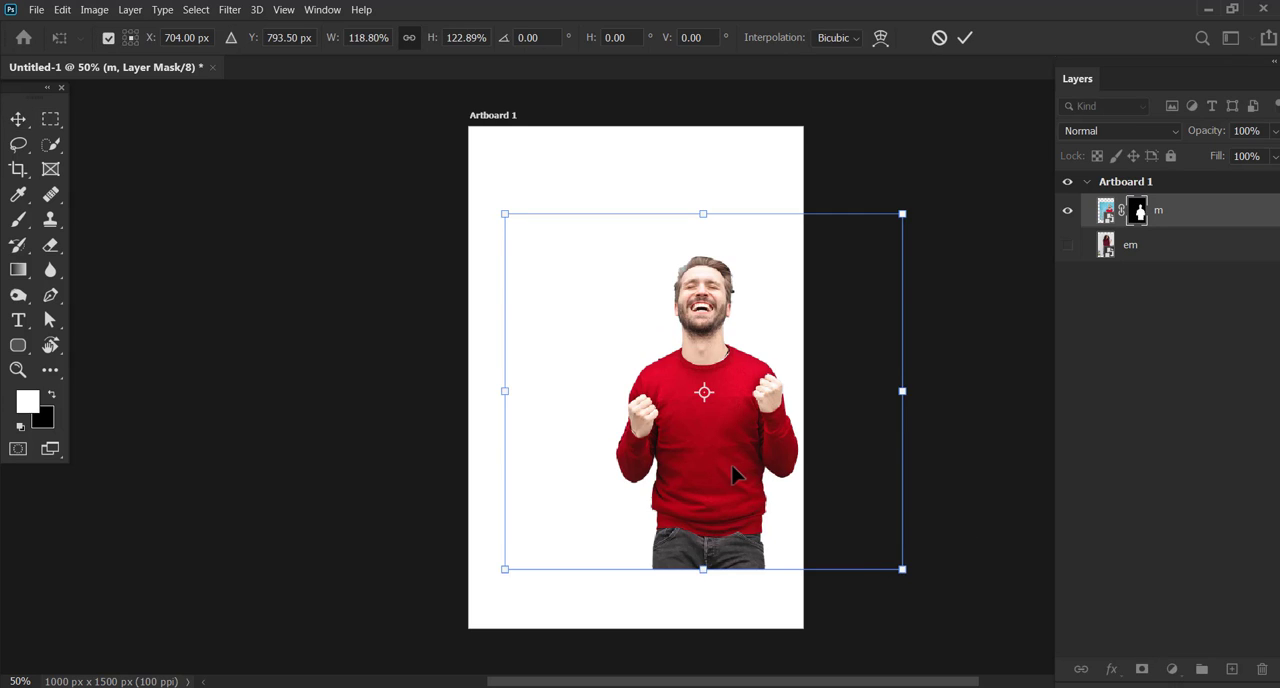
drag(735, 475, 731, 449)
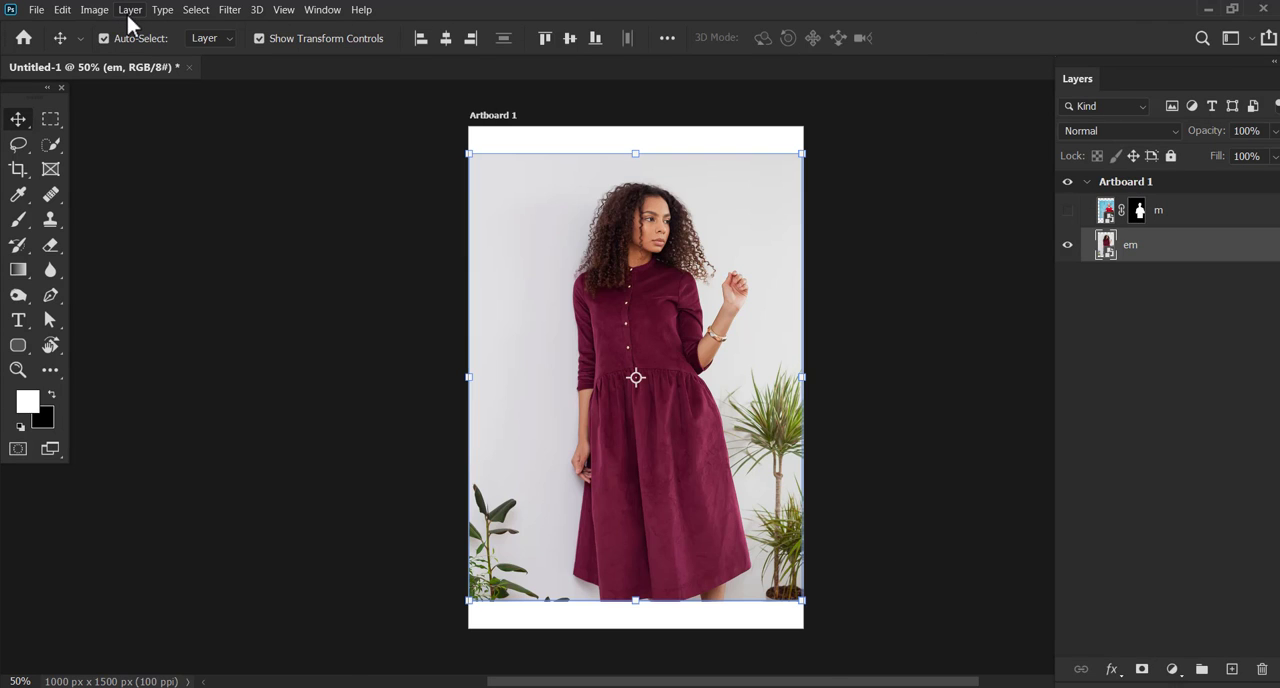
Mask layer em to its automatically selected subject and turn off the transform controls
click(195, 12)
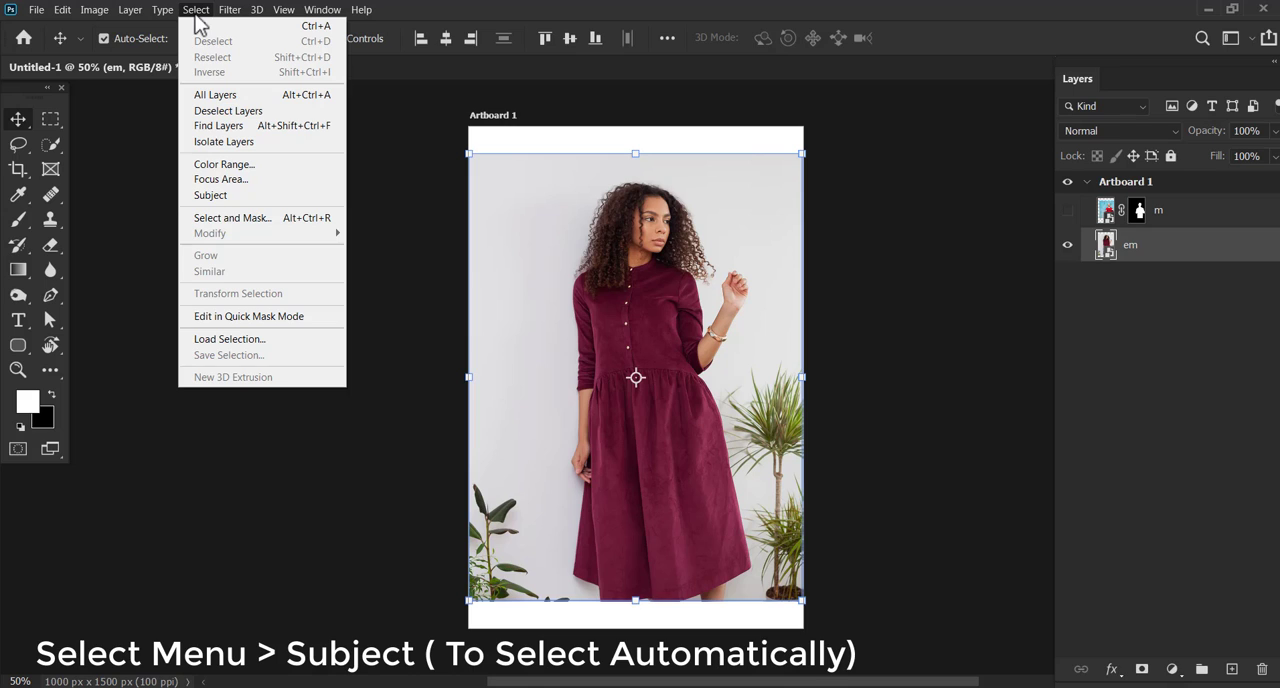
click(232, 195)
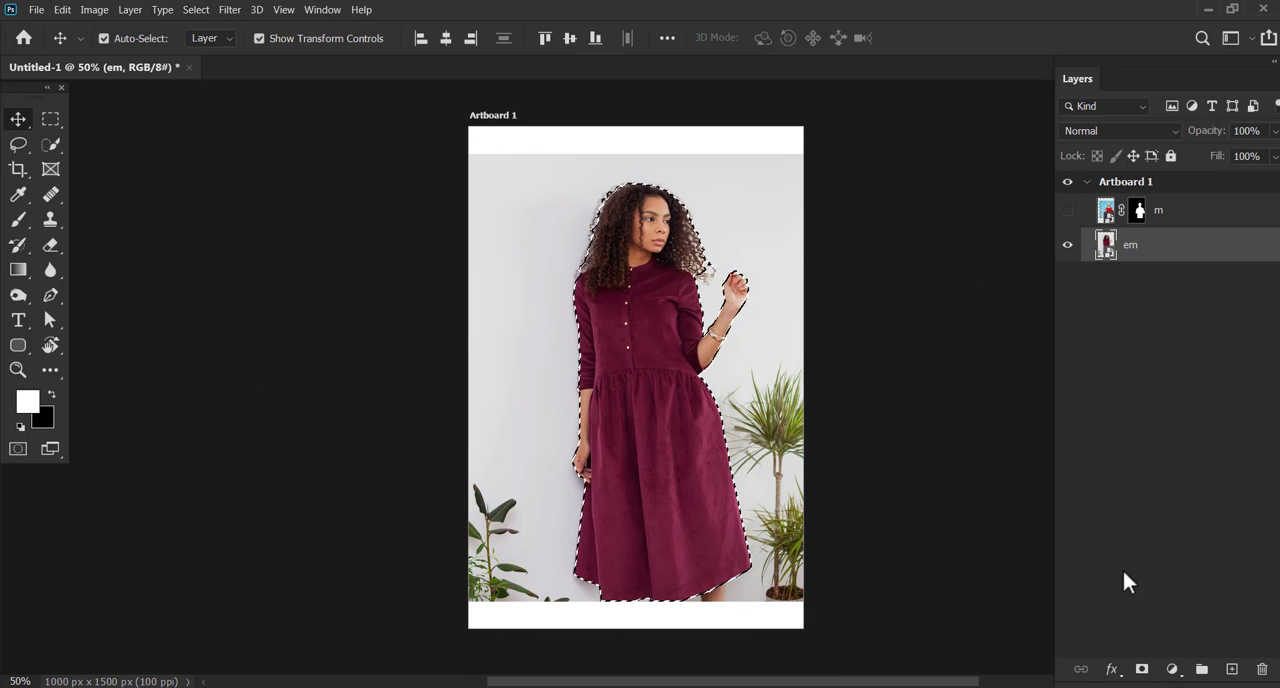
click(1141, 670)
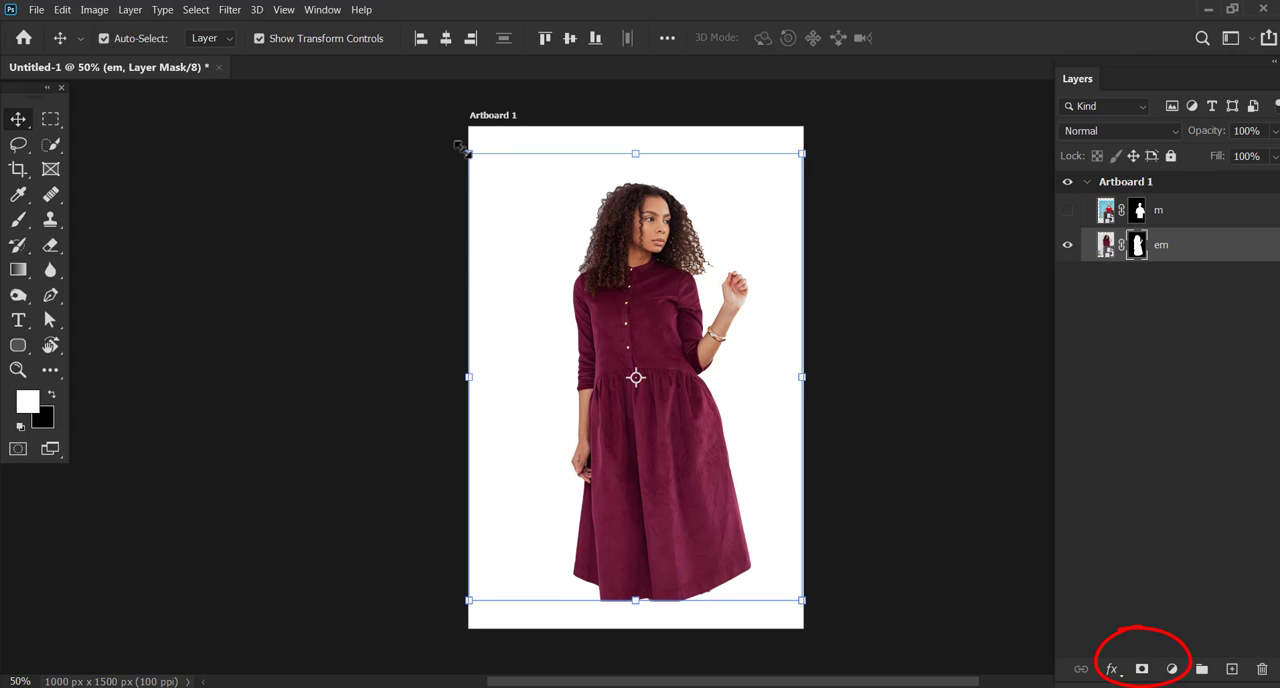
click(276, 36)
click(549, 254)
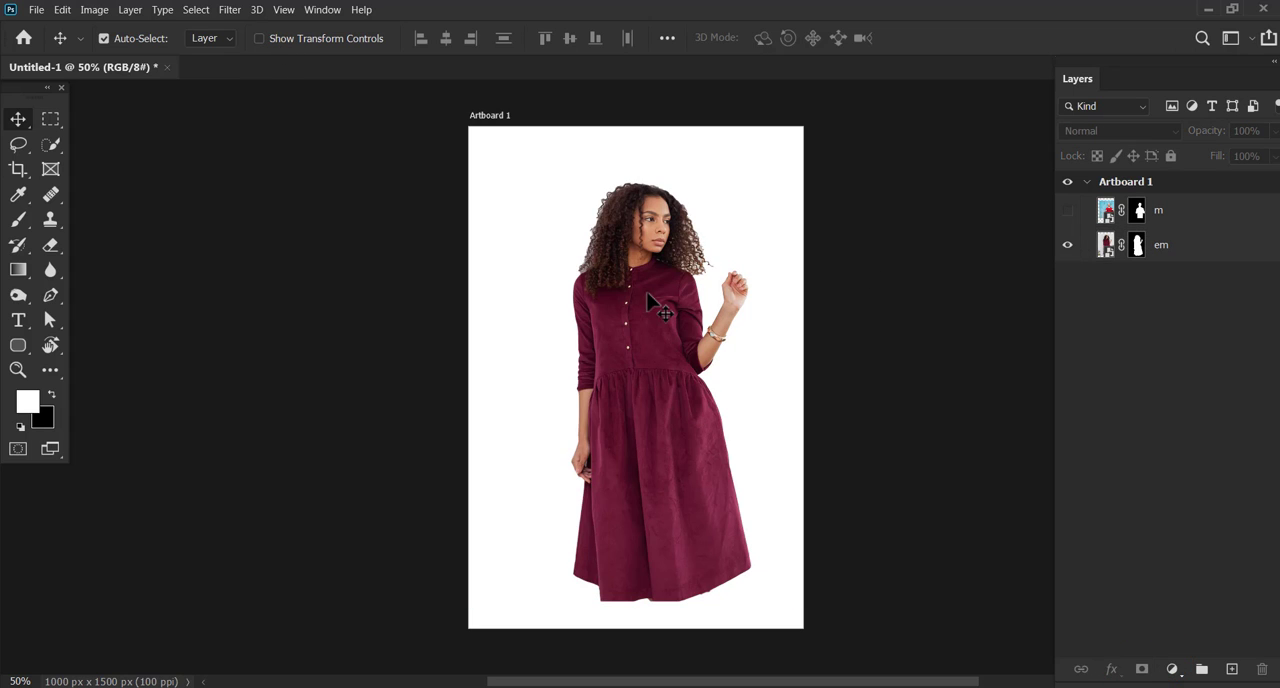
Move the woman cutout toward the artboard's left side and show layer m beside it
drag(652, 322, 592, 322)
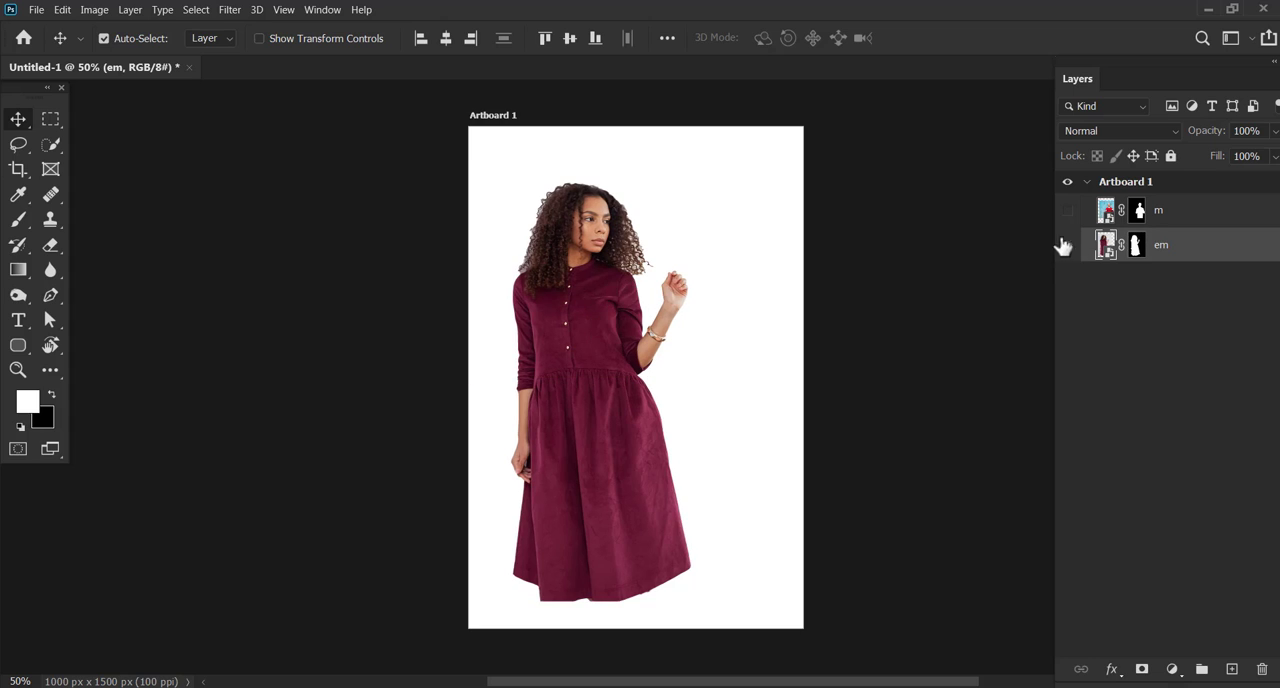
click(1067, 210)
click(700, 408)
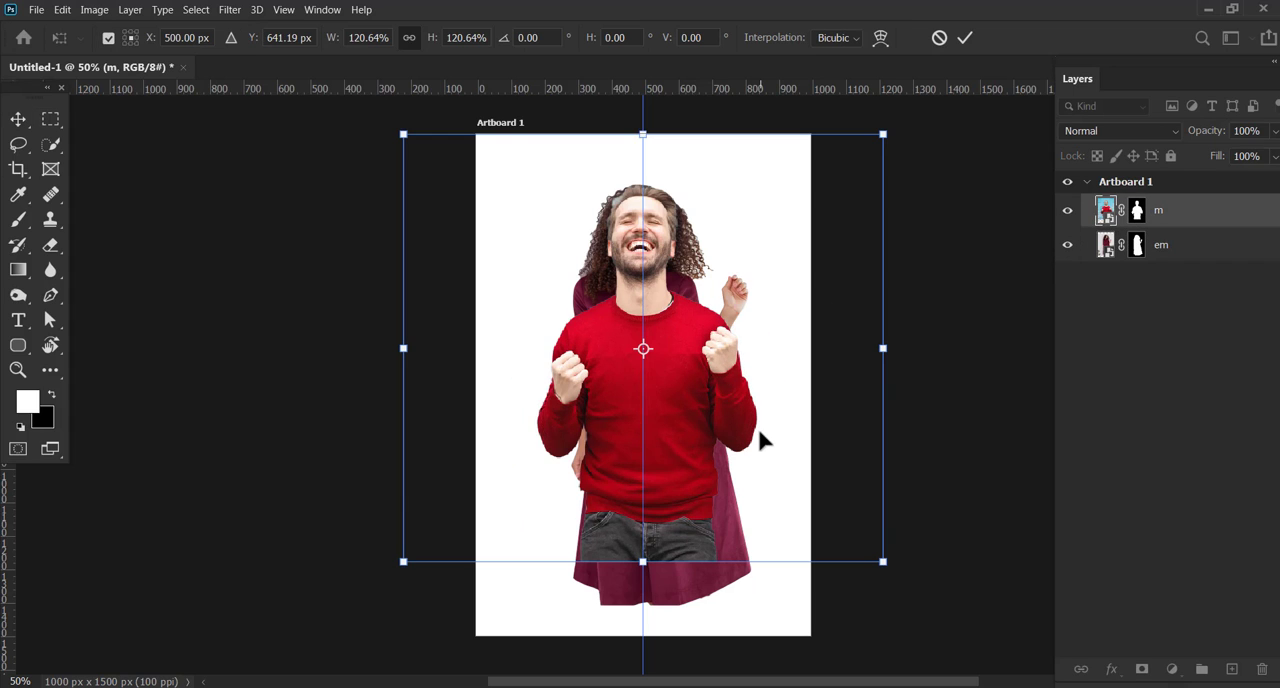
Align the man cutout over the woman on the vertical guide at X 508 px, Y 623.19 px, and apply the transform
key(Right)
key(Right)
key(Right)
key(Right)
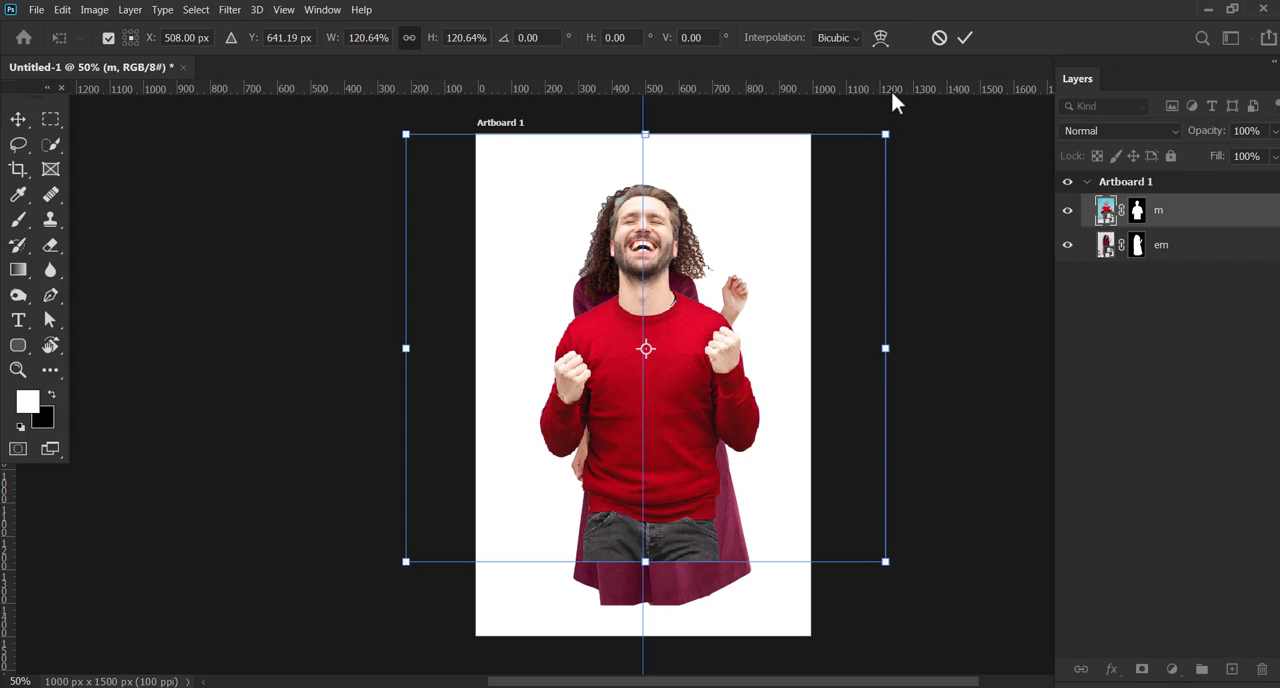
key(Up)
key(Up)
key(Up)
key(Up)
key(Up)
key(Up)
key(Up)
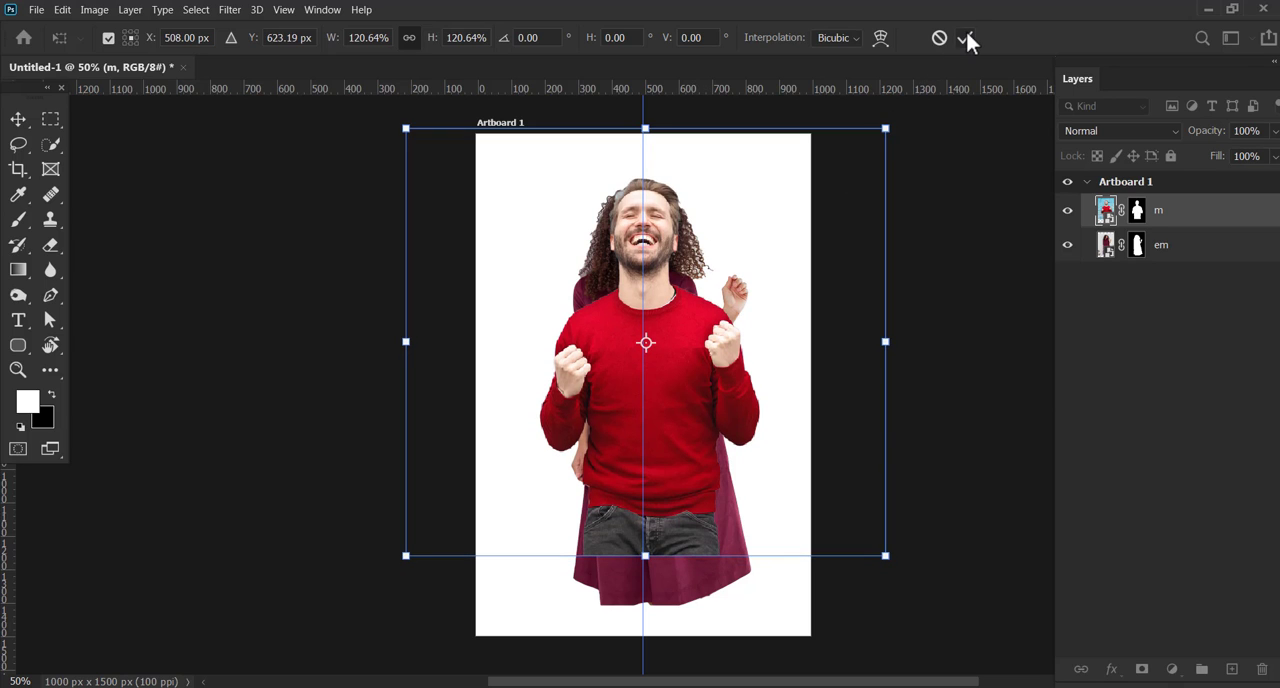
click(964, 37)
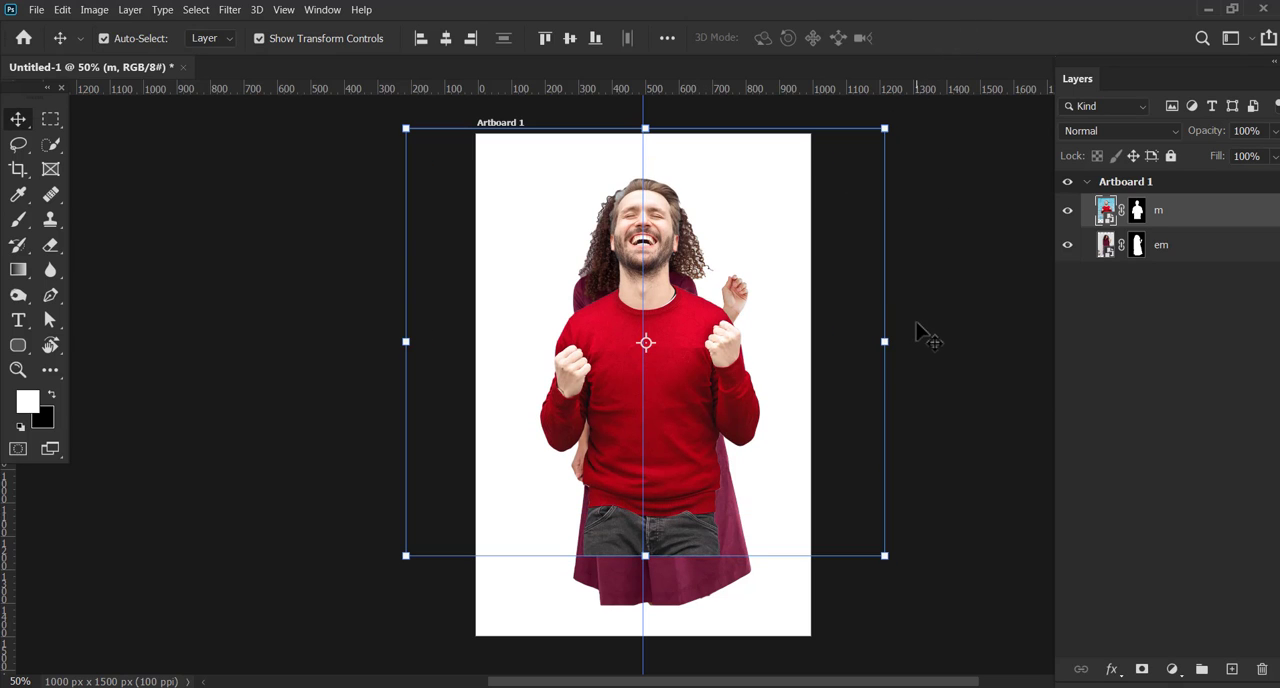
click(282, 39)
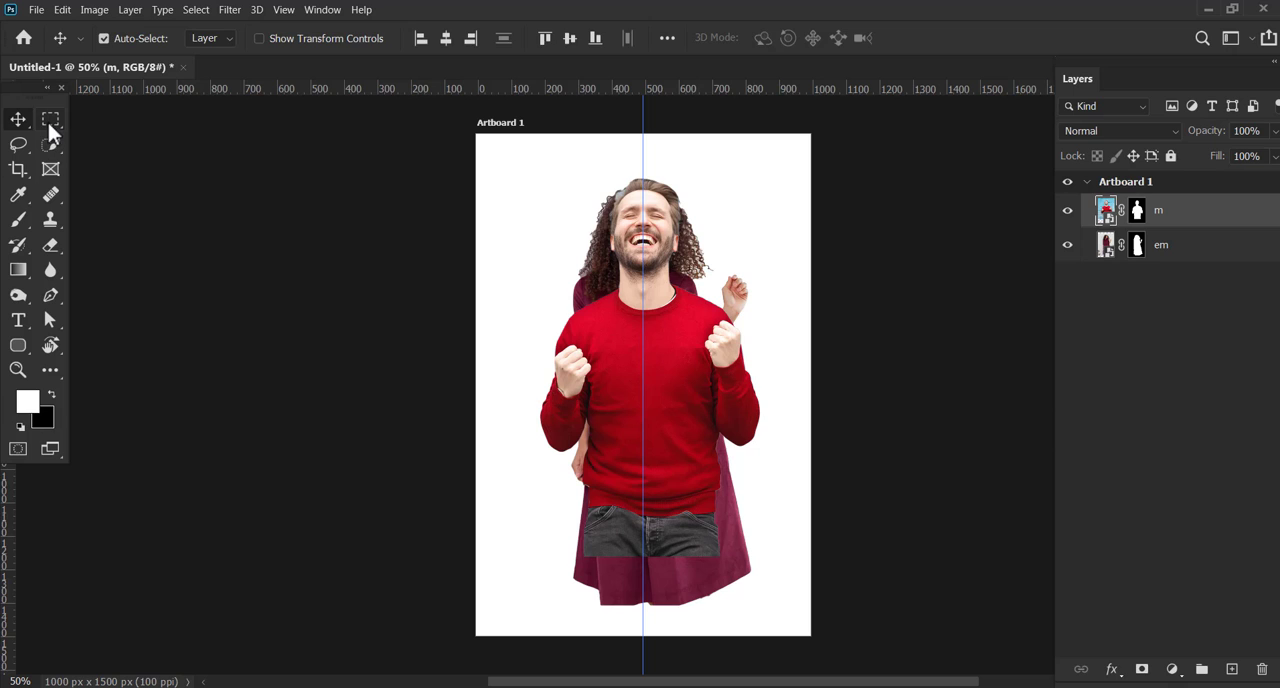
Marquee-select the figures' half left of the vertical guide and fill it with the background color on layer m's mask
click(50, 120)
drag(501, 152, 642, 609)
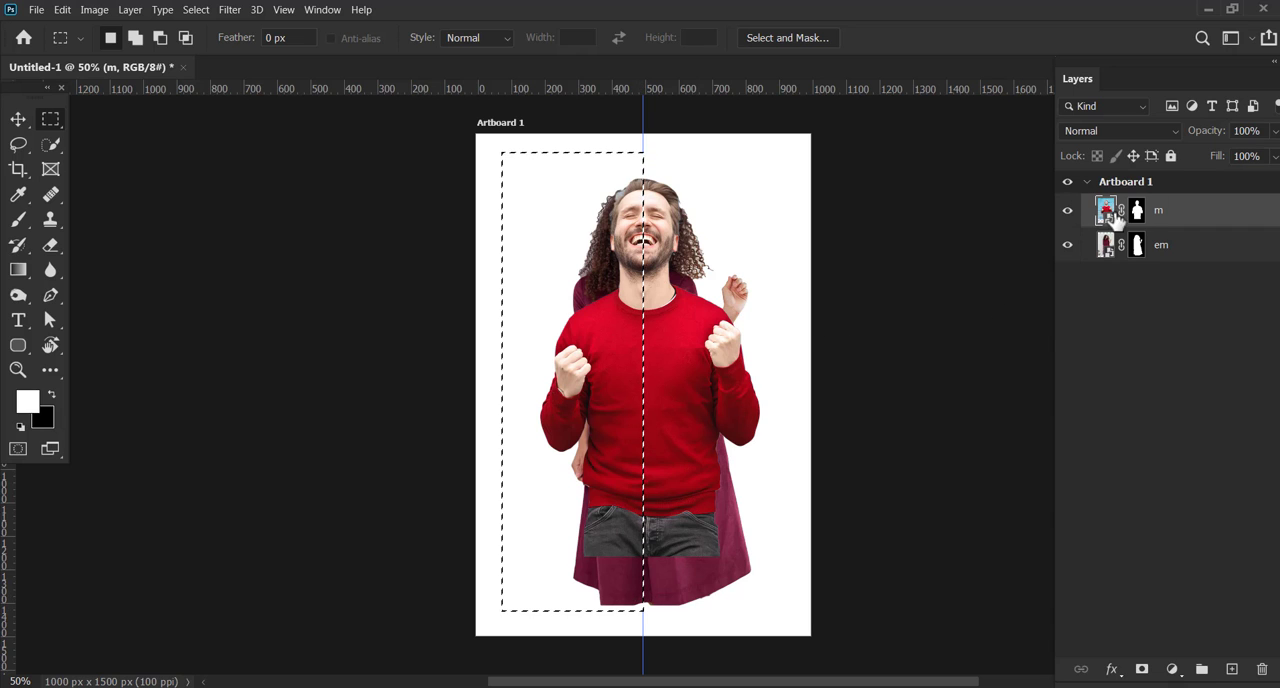
click(1135, 213)
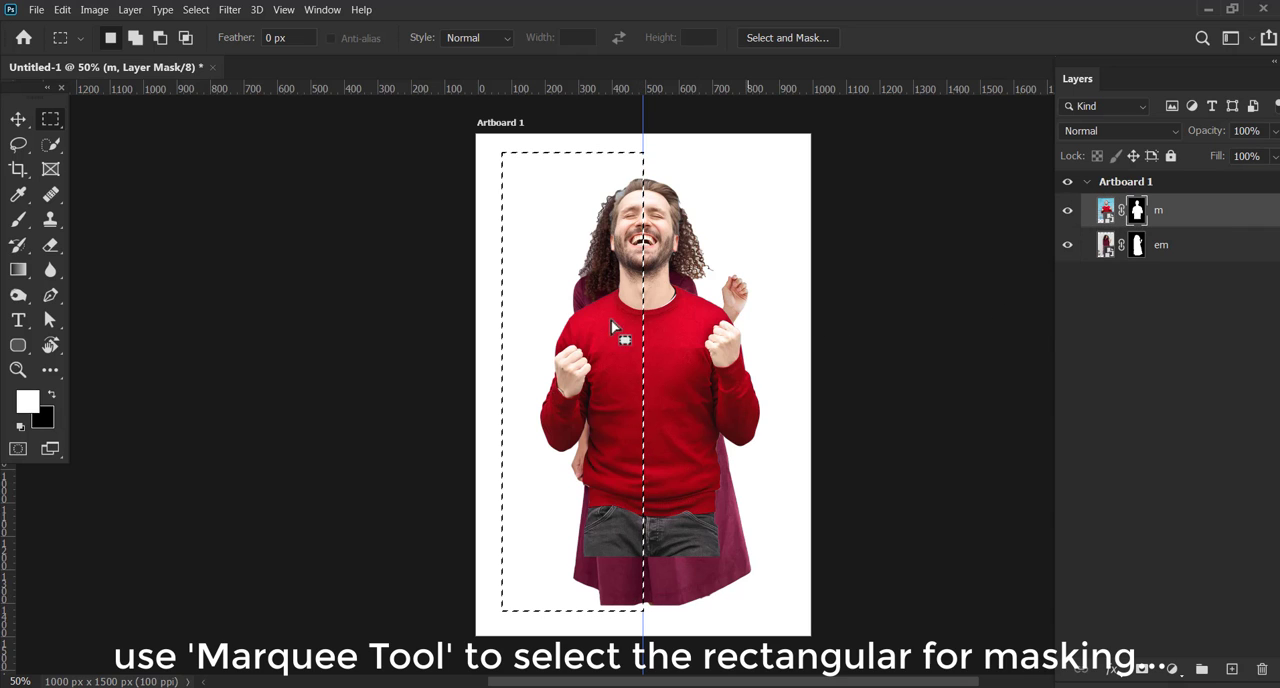
right_click(578, 306)
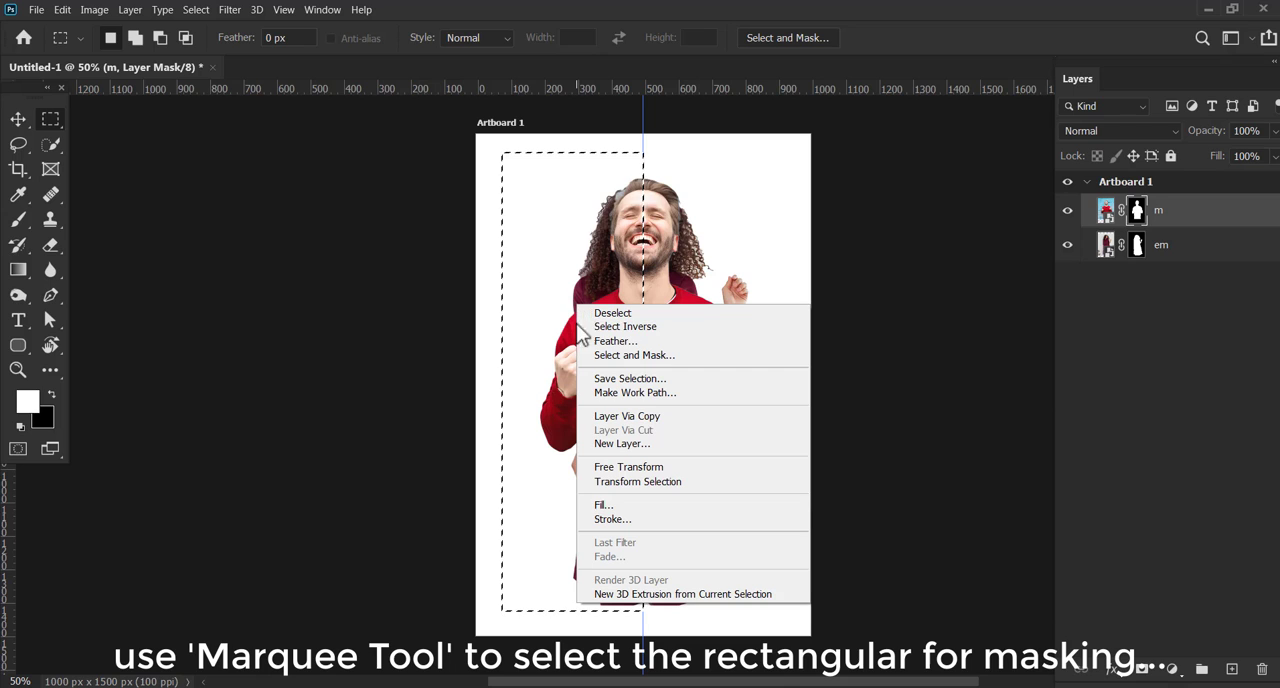
click(603, 506)
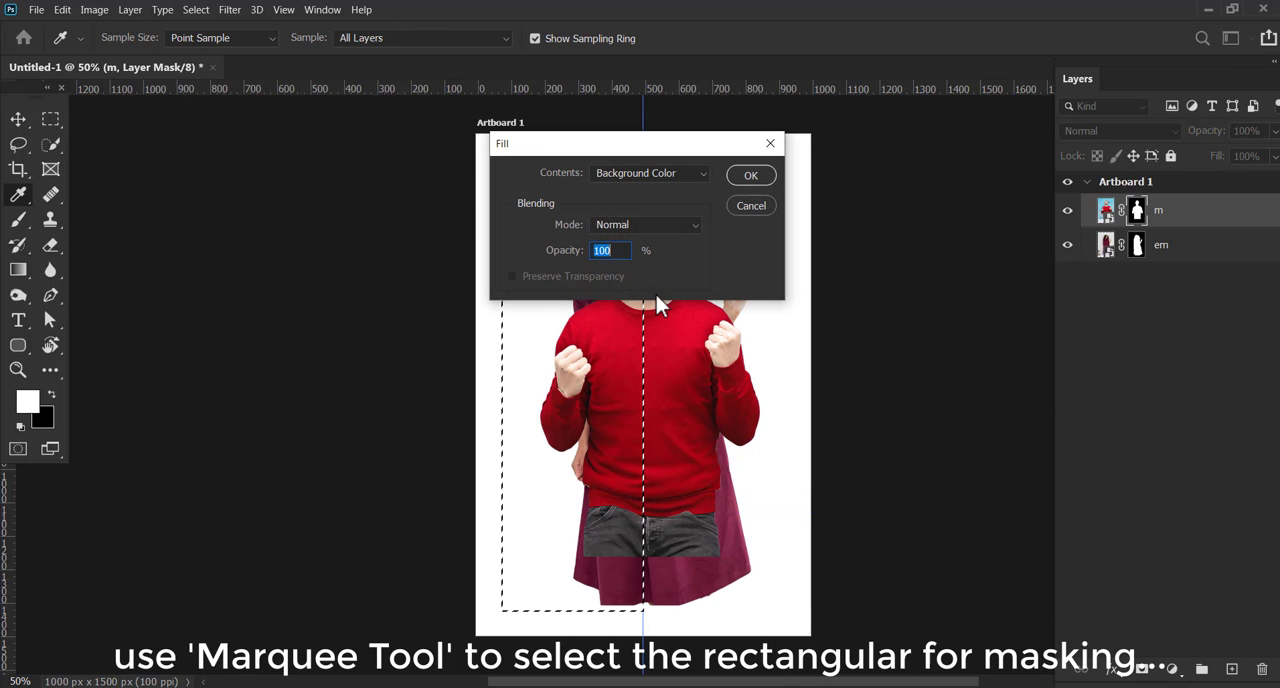
click(704, 169)
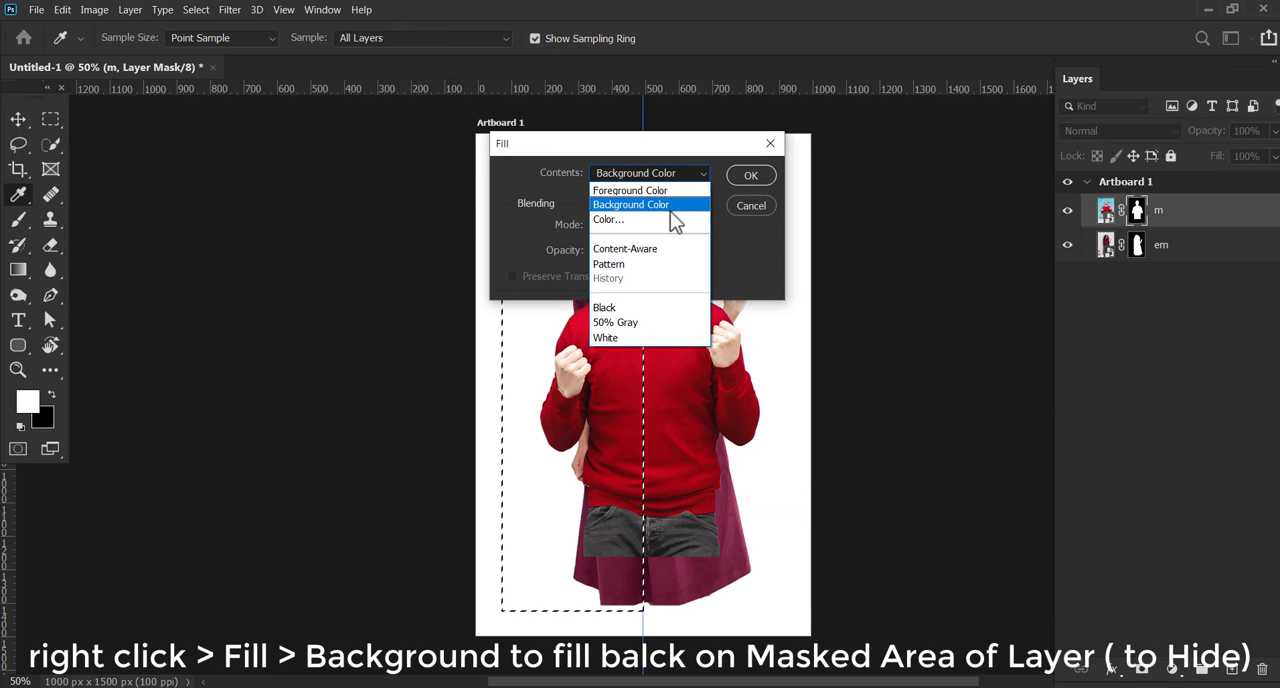
click(674, 207)
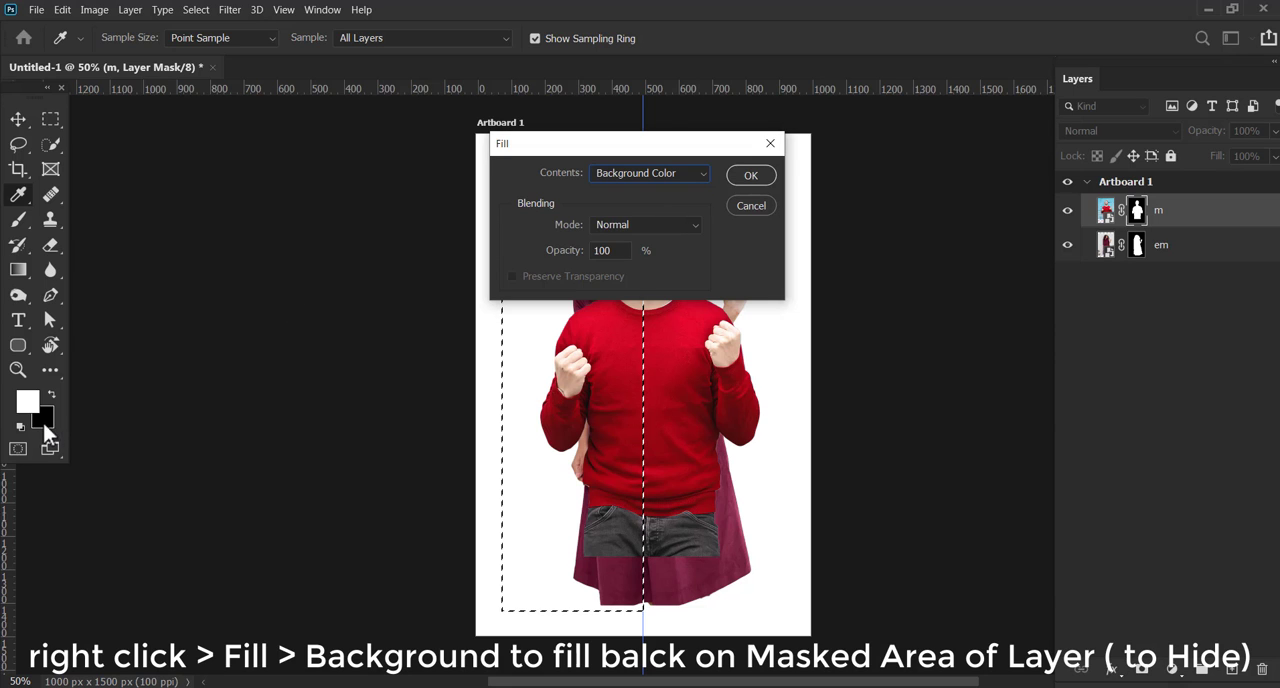
click(766, 174)
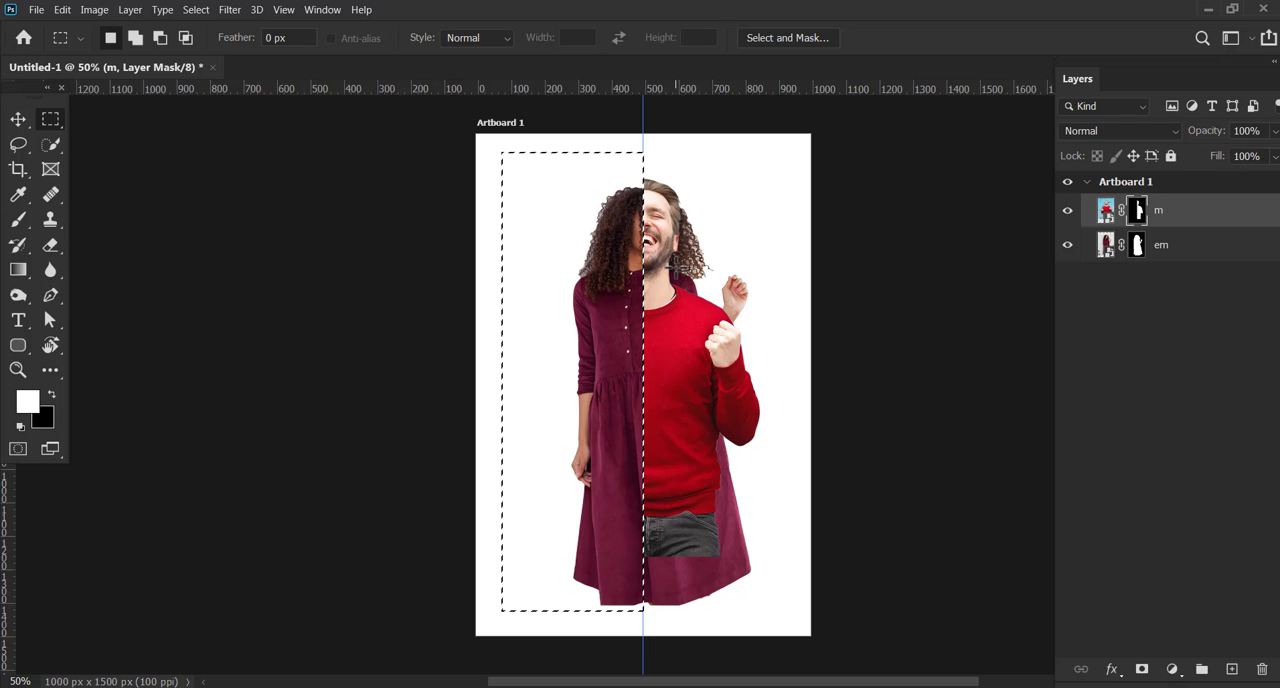
Fill the same selected half with the background color on layer em's mask and deselect
click(1137, 245)
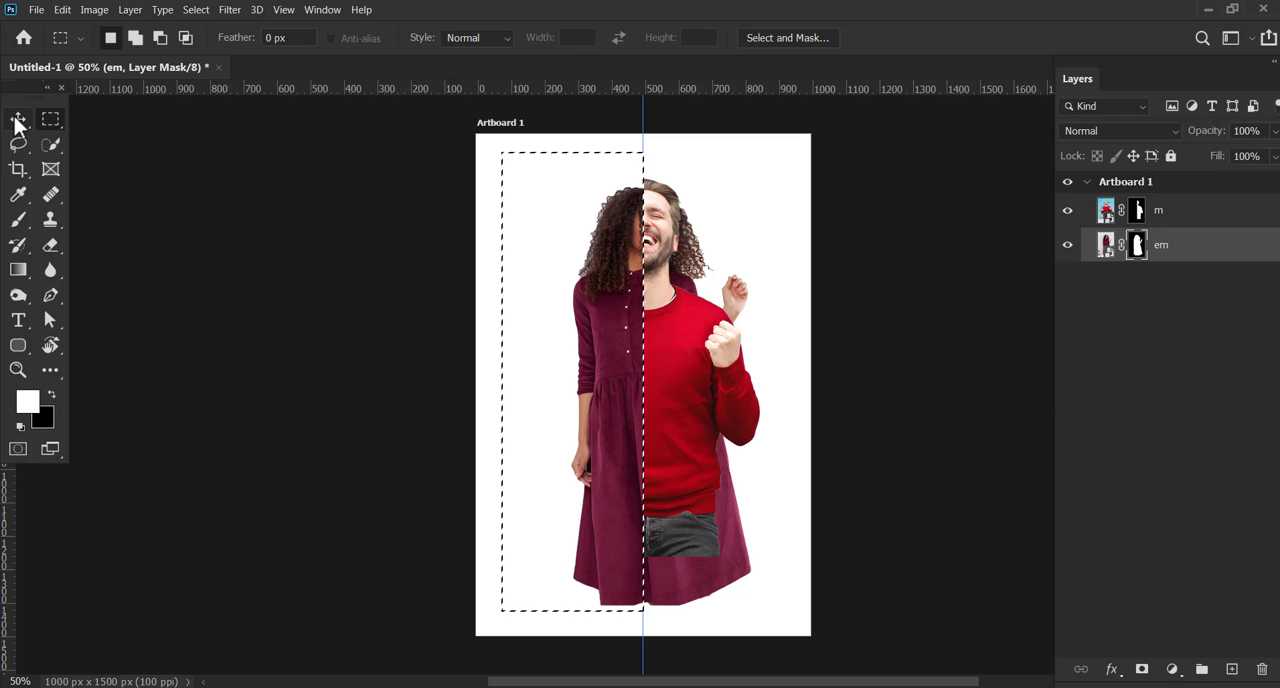
click(50, 119)
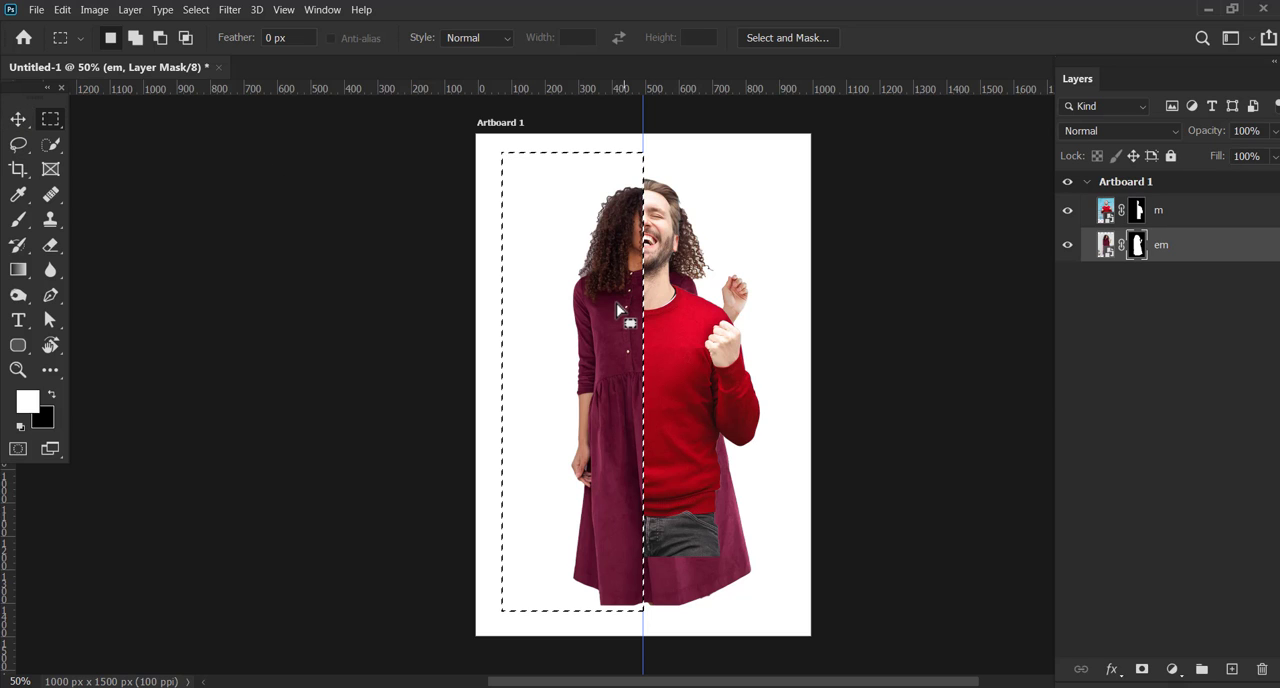
right_click(620, 312)
click(658, 505)
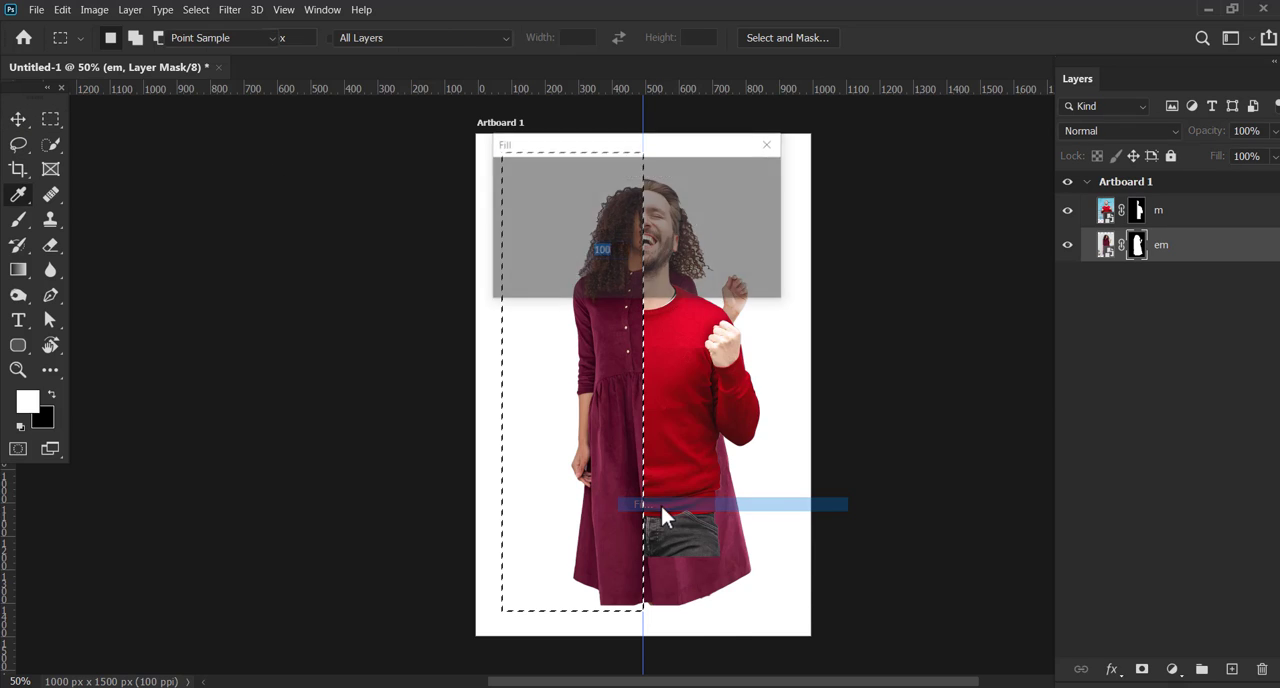
click(766, 175)
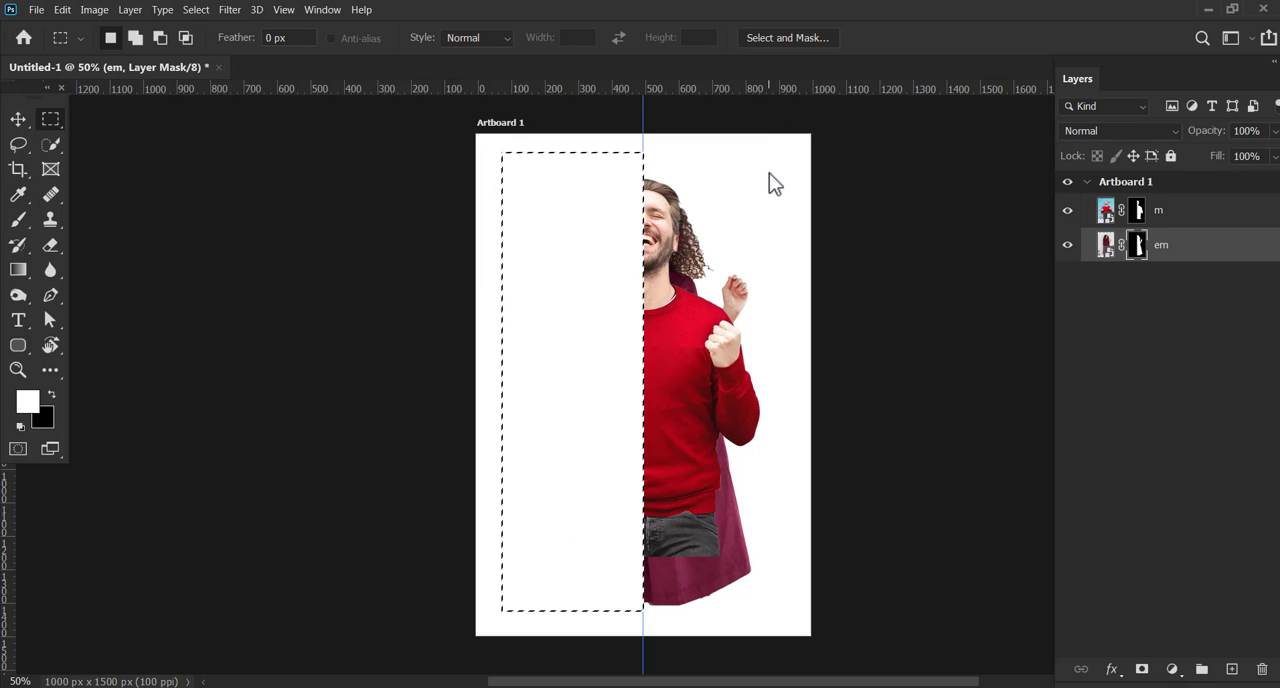
click(195, 10)
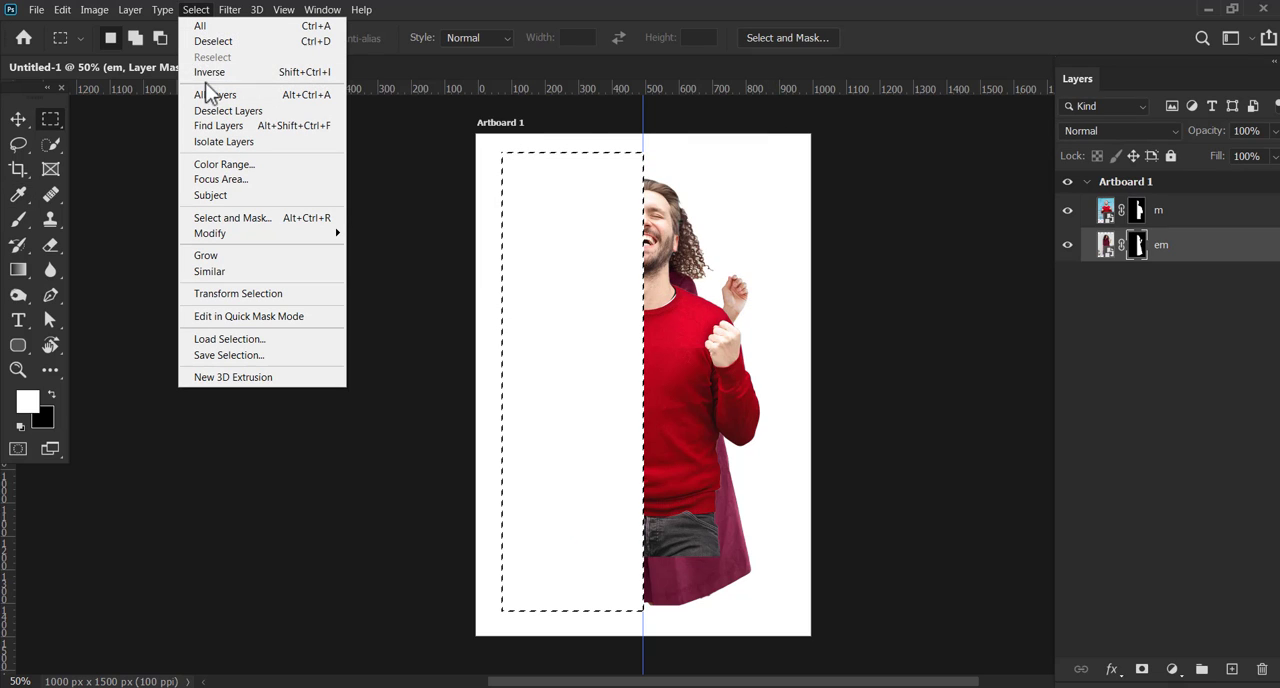
click(225, 45)
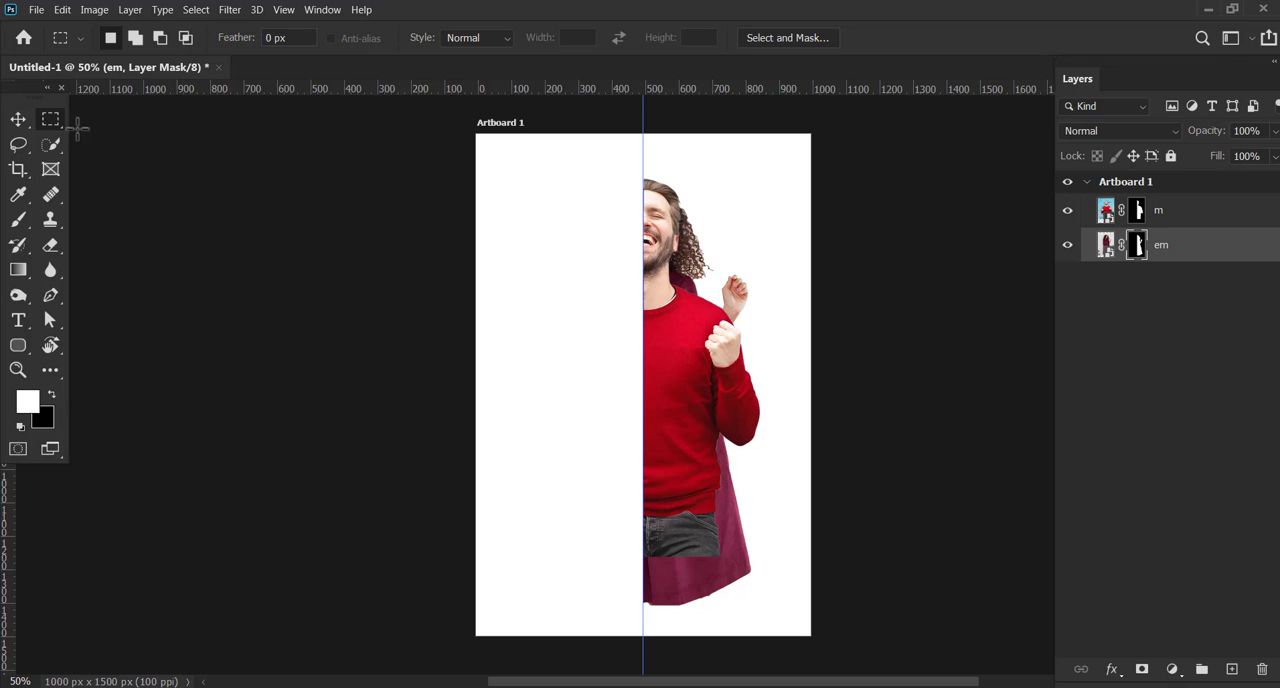
Scale the m and em cutouts together to 110.73%, align their cut edges on the guide at X 508 px, Y 877.45 px, and apply
click(18, 119)
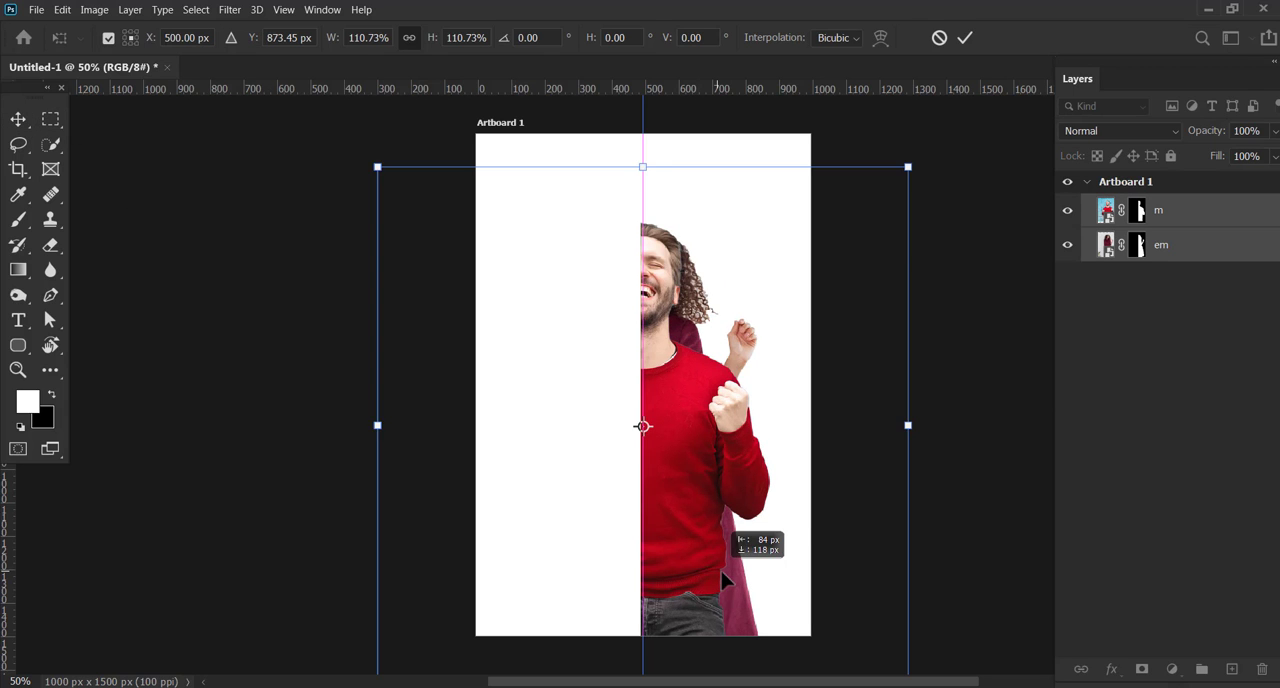
drag(721, 571, 718, 571)
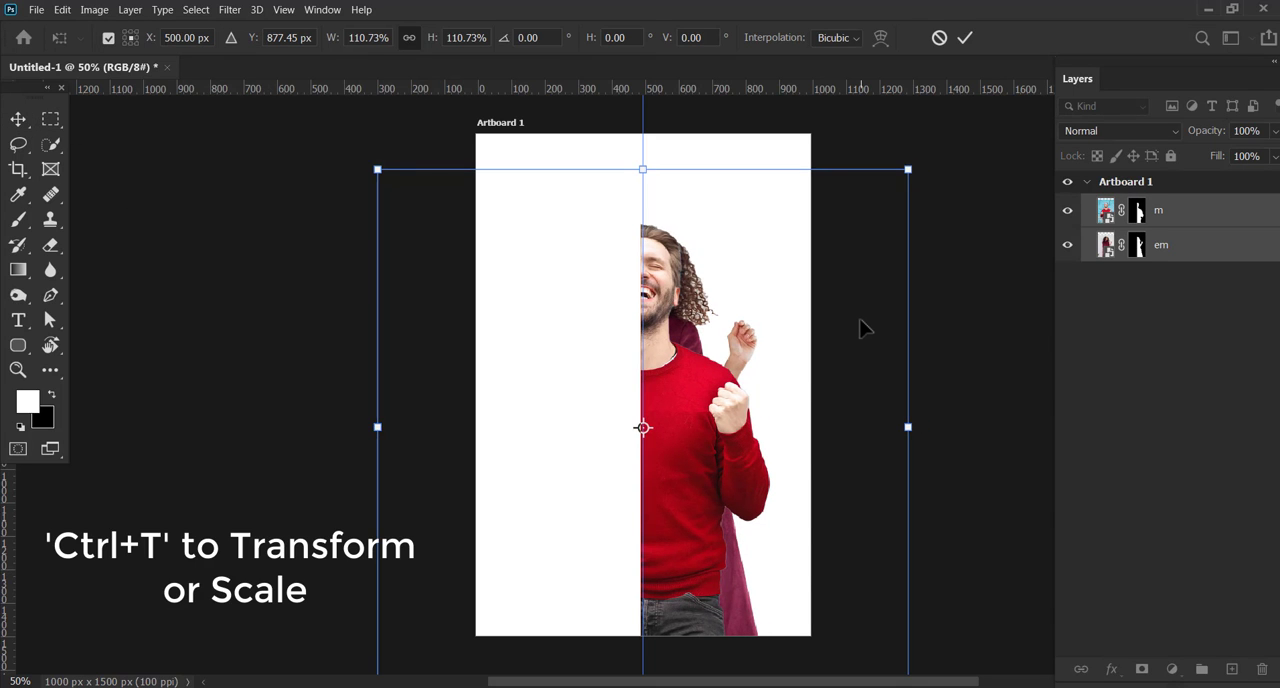
key(Right)
key(Right)
key(Right)
key(Right)
key(Right)
key(Right)
key(Right)
key(Right)
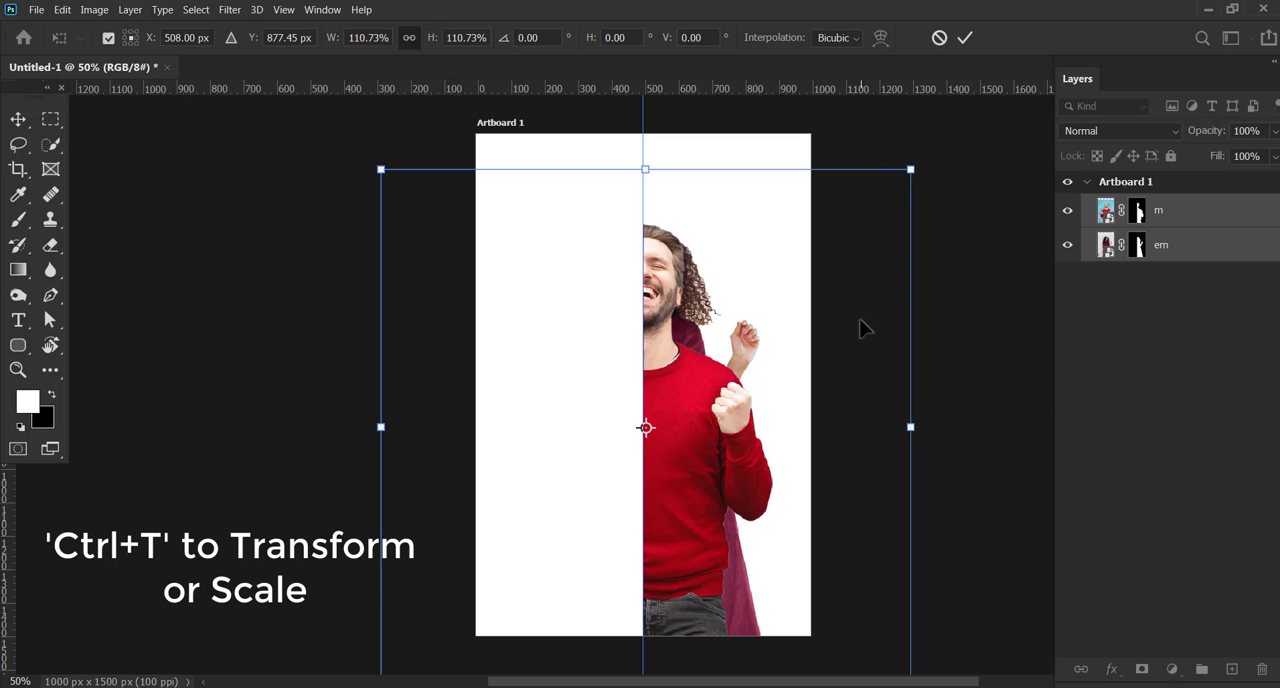
key(Return)
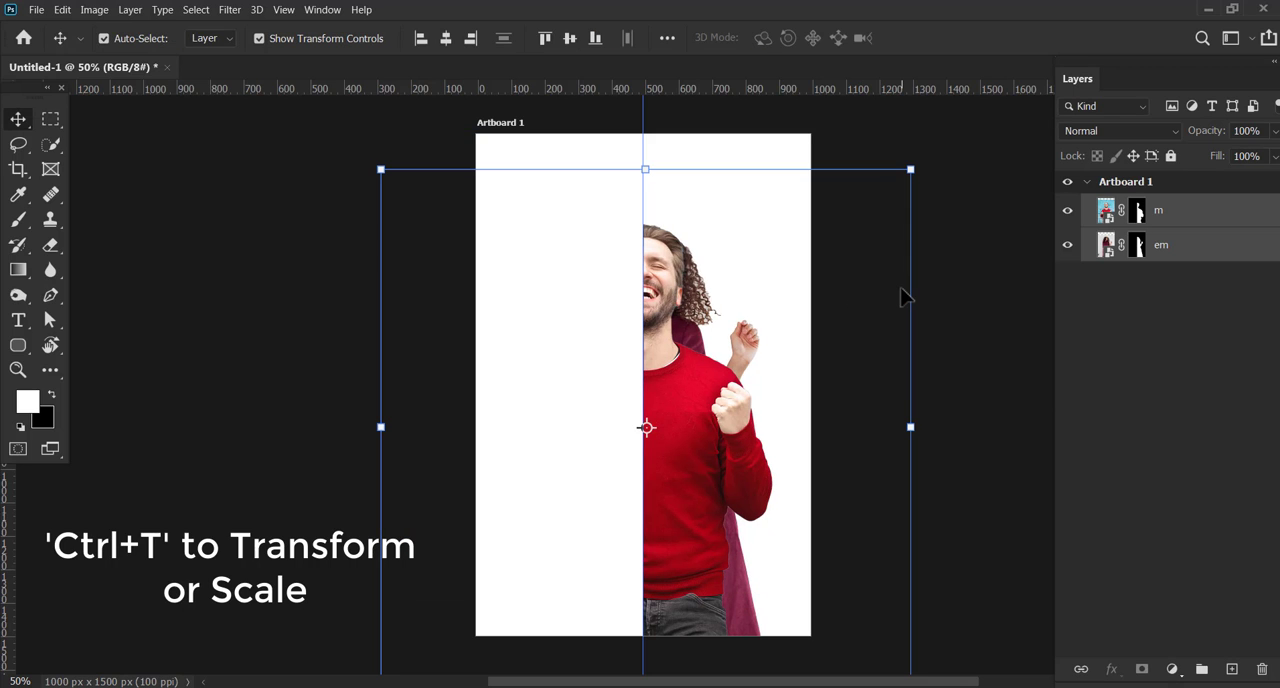
click(350, 42)
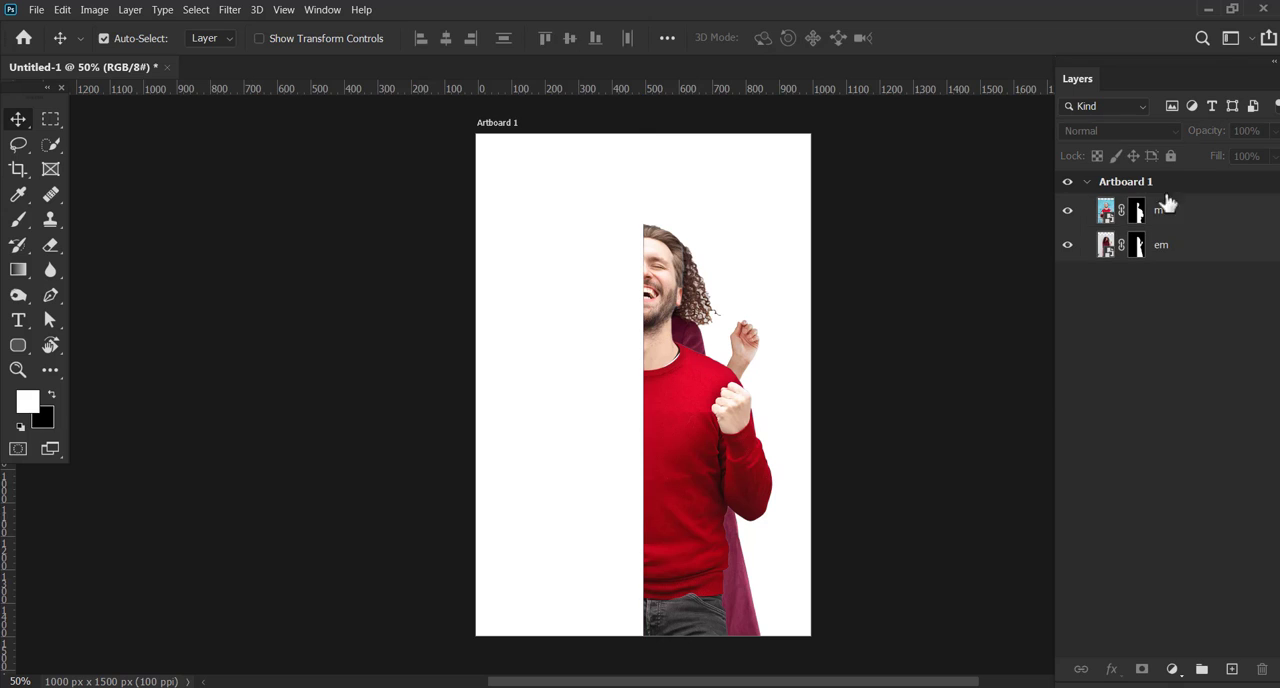
Toggle layer m's visibility several times to compare the man and woman cutouts at the guide
click(1068, 213)
click(1068, 213)
click(1068, 213)
click(1068, 213)
click(1068, 213)
click(1068, 213)
click(1109, 214)
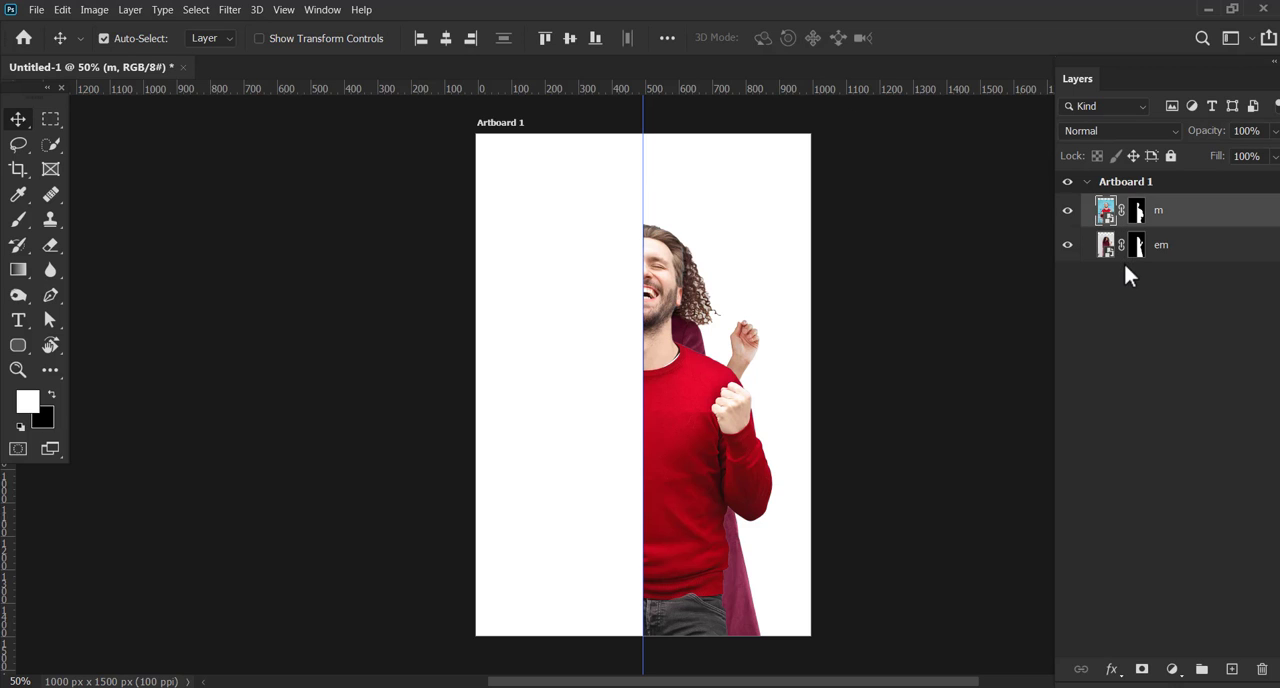
Enlarge the m and em cutouts together further, realign their cut edges with the central guide, and apply the transform
shift+click(1109, 251)
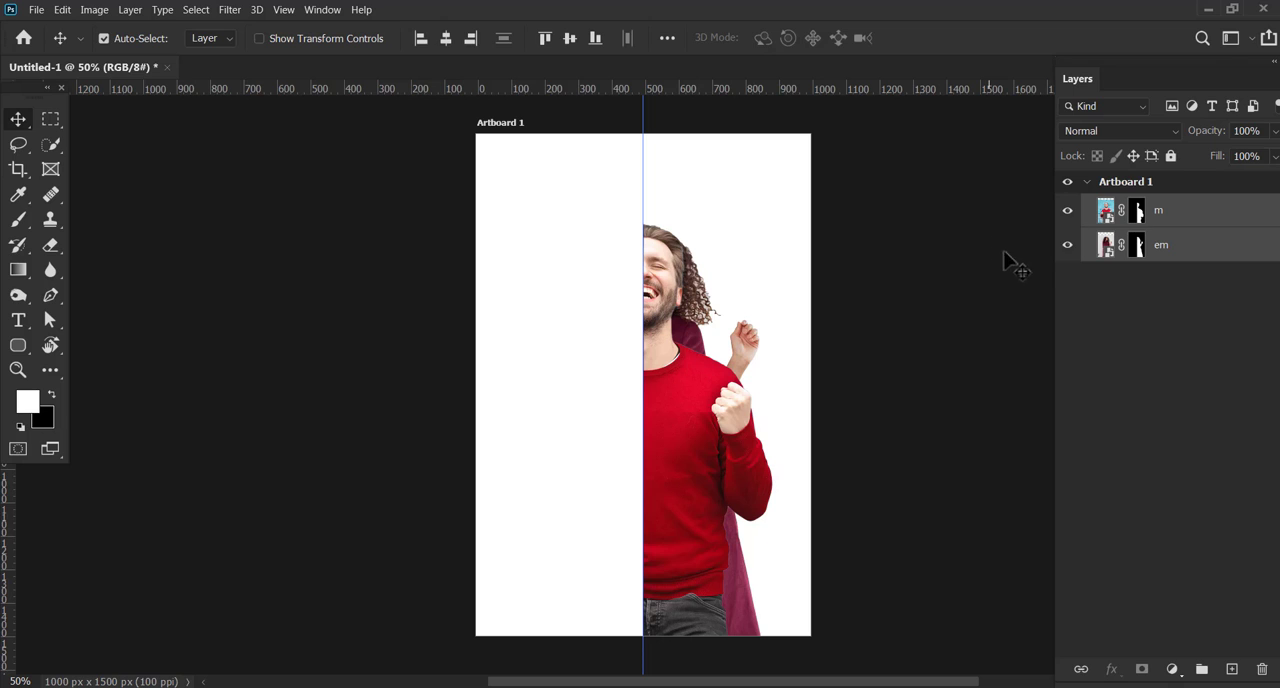
click(306, 40)
drag(910, 168, 955, 126)
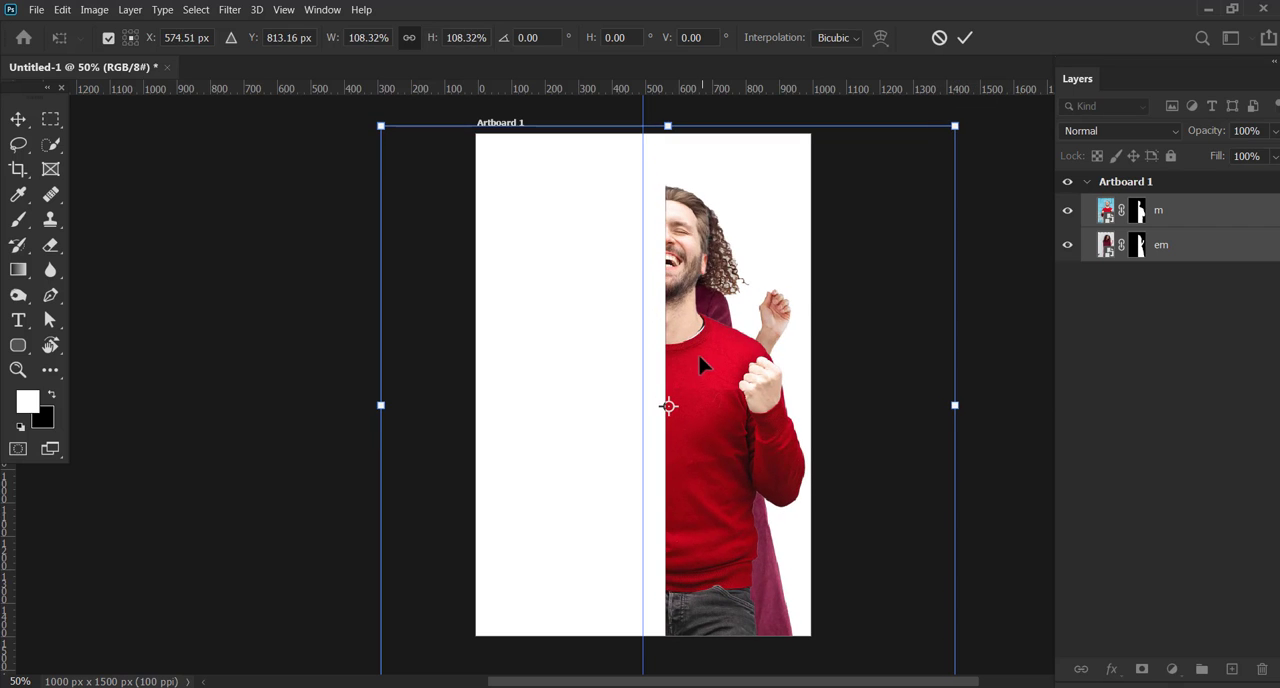
mouse_move(700, 366)
mouse_down()
mouse_move(685, 353)
mouse_move(697, 351)
mouse_up()
drag(950, 118, 958, 98)
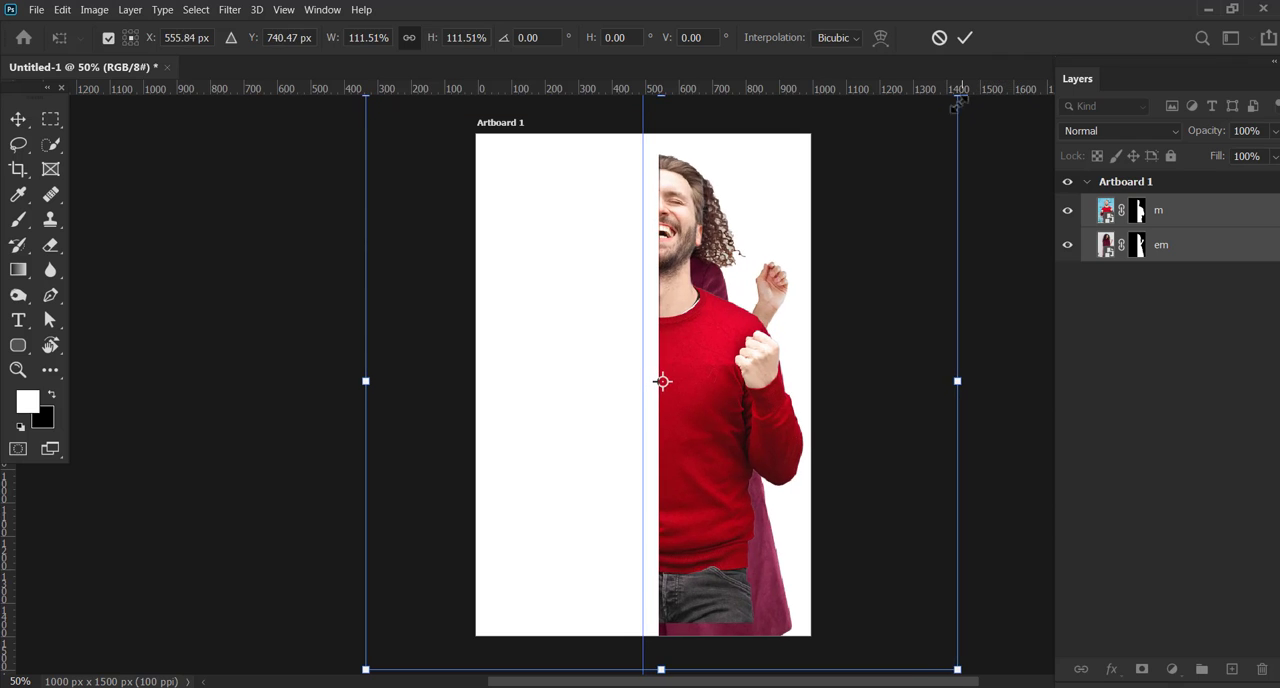
drag(748, 351, 727, 390)
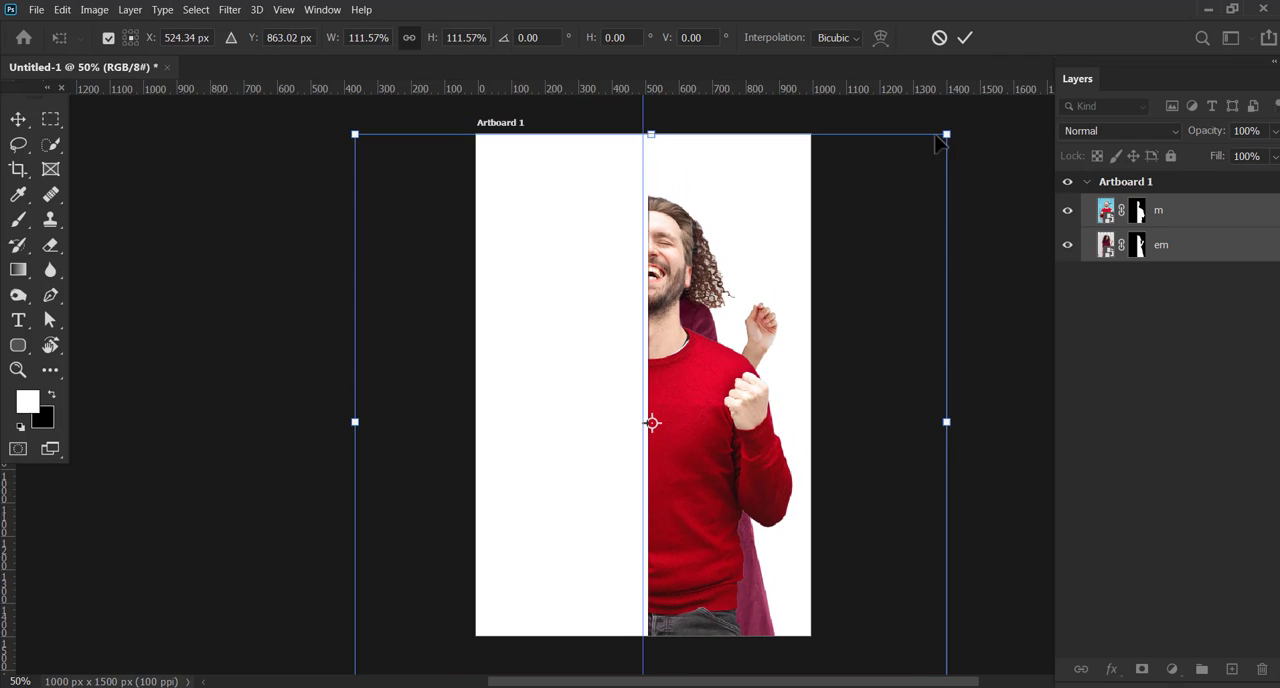
drag(947, 135, 996, 82)
drag(790, 351, 760, 354)
click(964, 37)
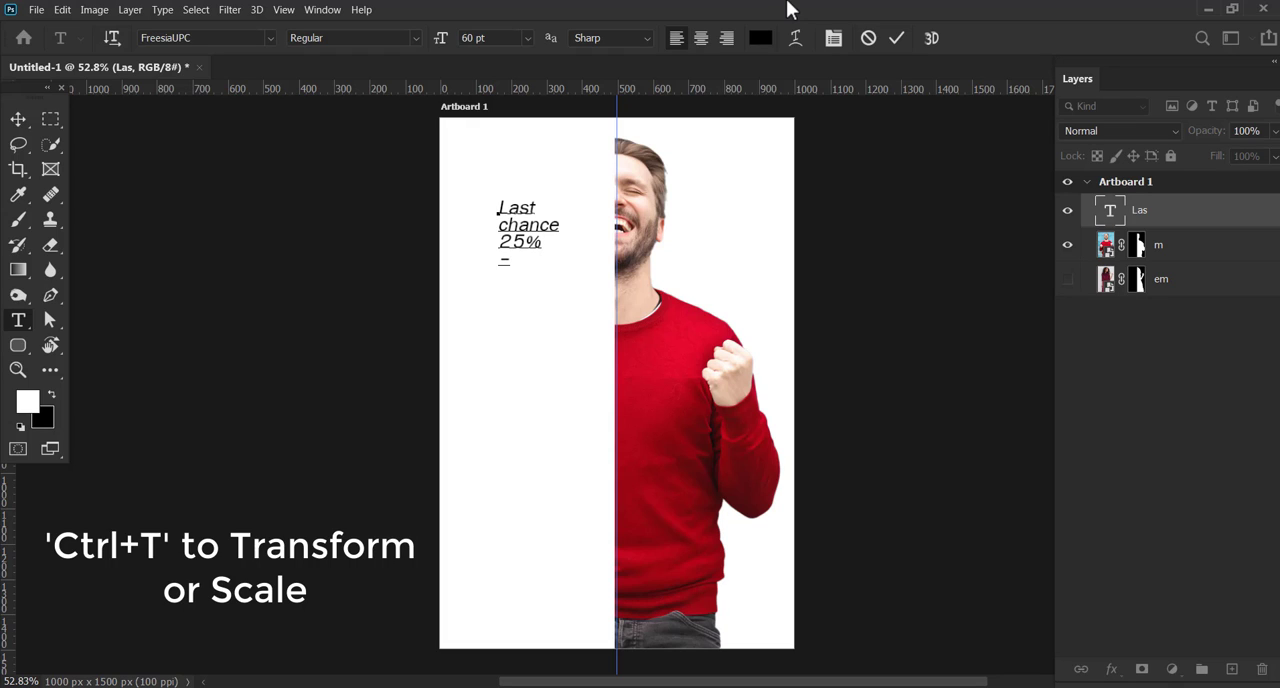
Complete the headline text as "Last chance 25% -50% off" and right-align it
text(50%)
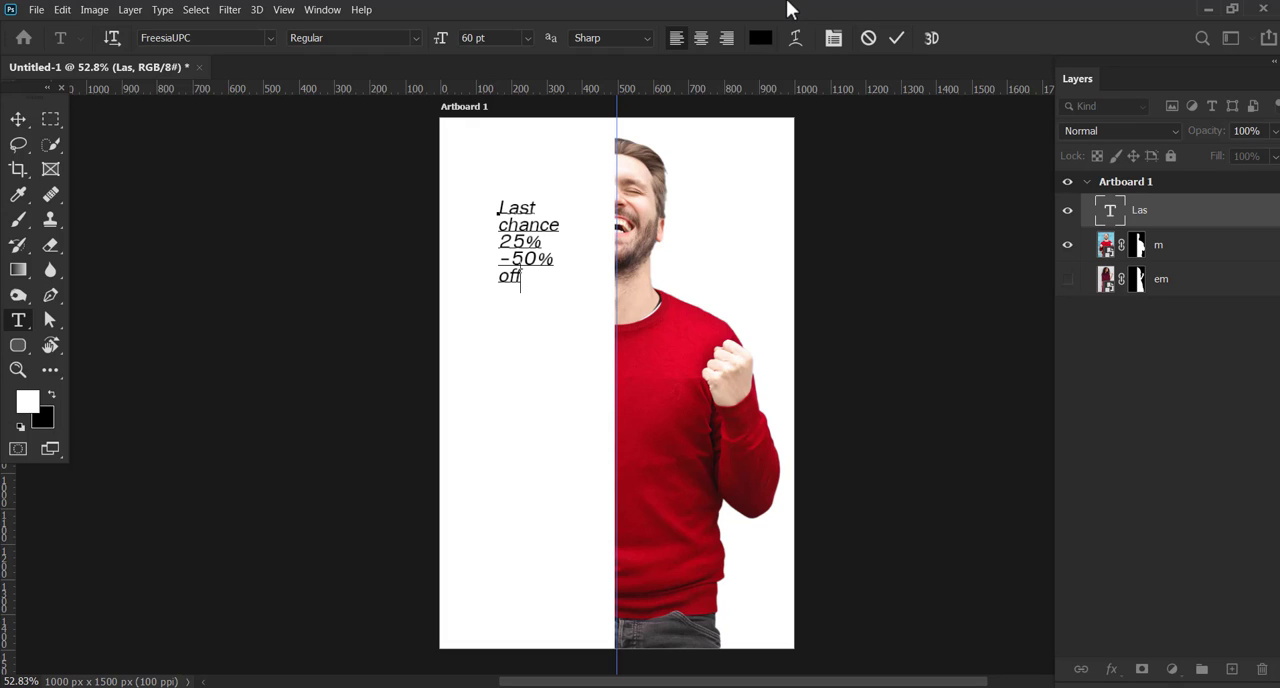
click(897, 38)
double_click(1105, 211)
click(727, 38)
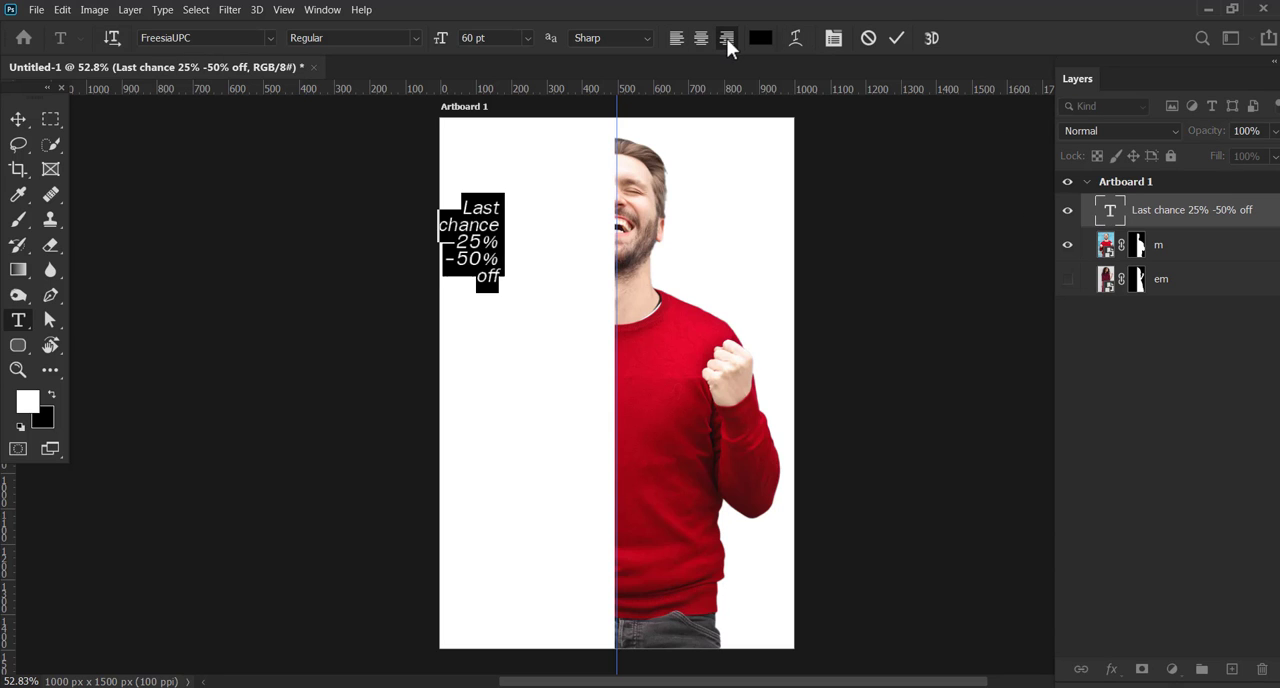
Move the headline into the artboard's blank left half and enlarge it
click(18, 119)
drag(491, 224, 518, 258)
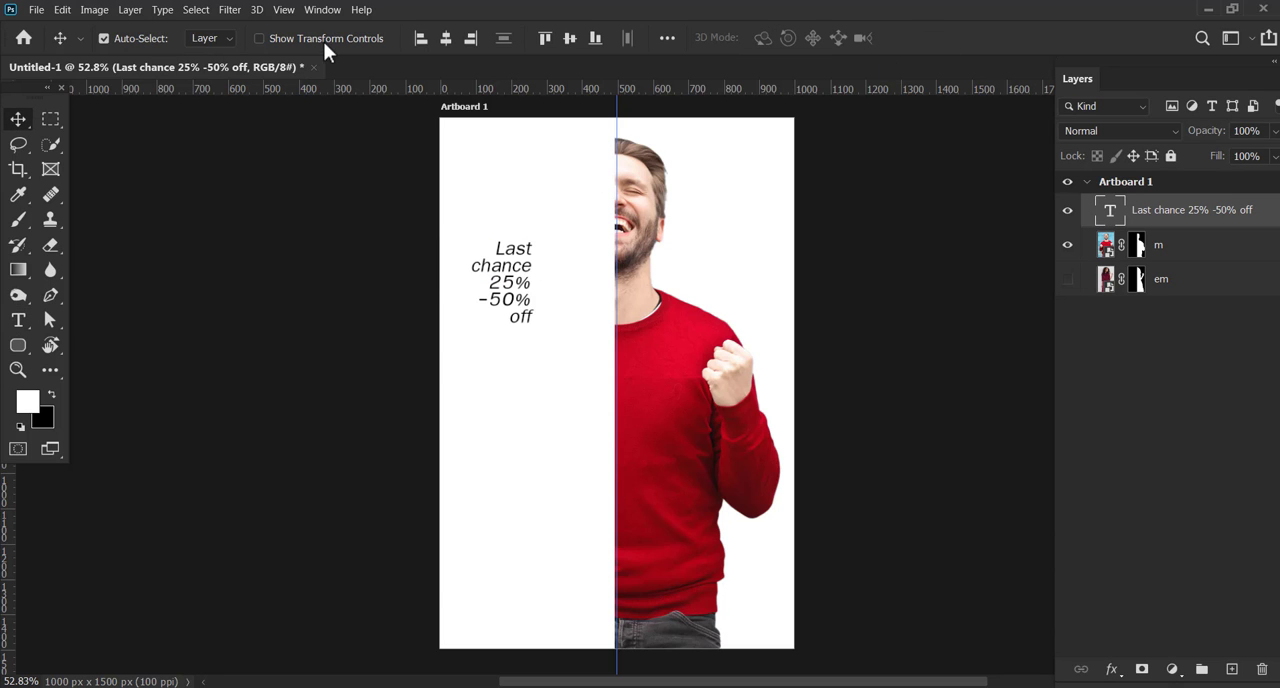
click(323, 40)
drag(531, 323, 587, 400)
key(Return)
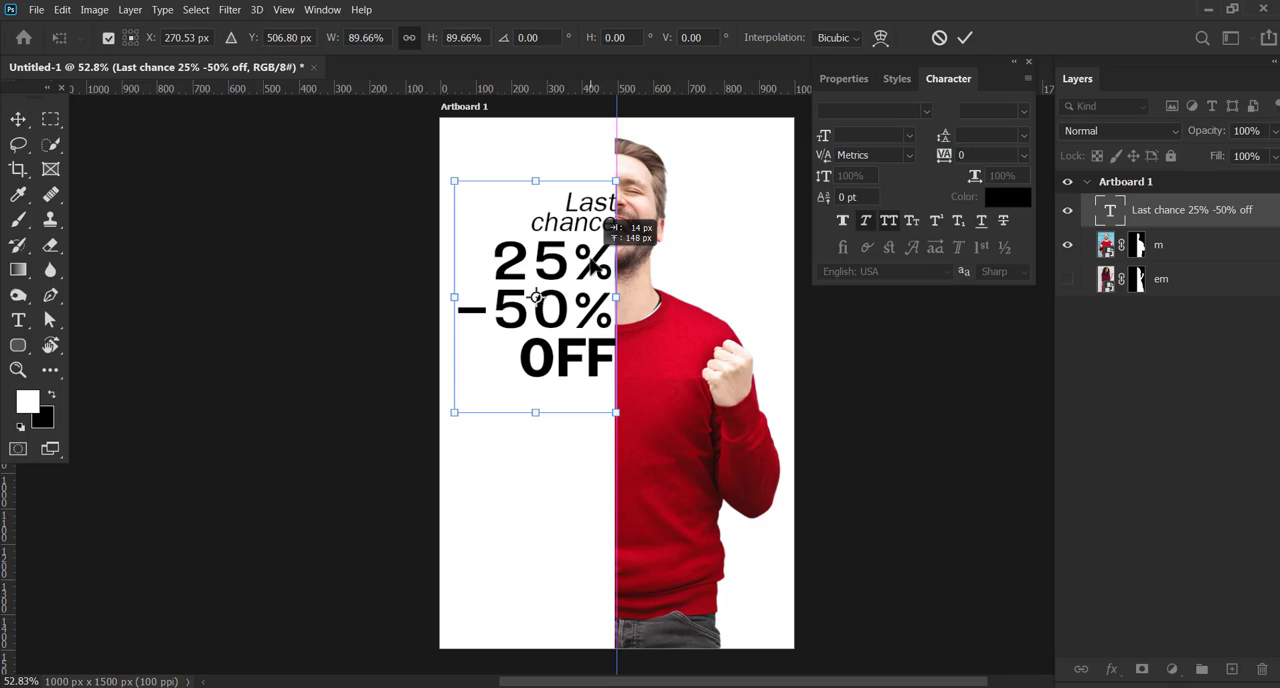
Apply the headline's 89.66% scaling and reposition it slightly, keeping its right edge on the central guide
click(963, 41)
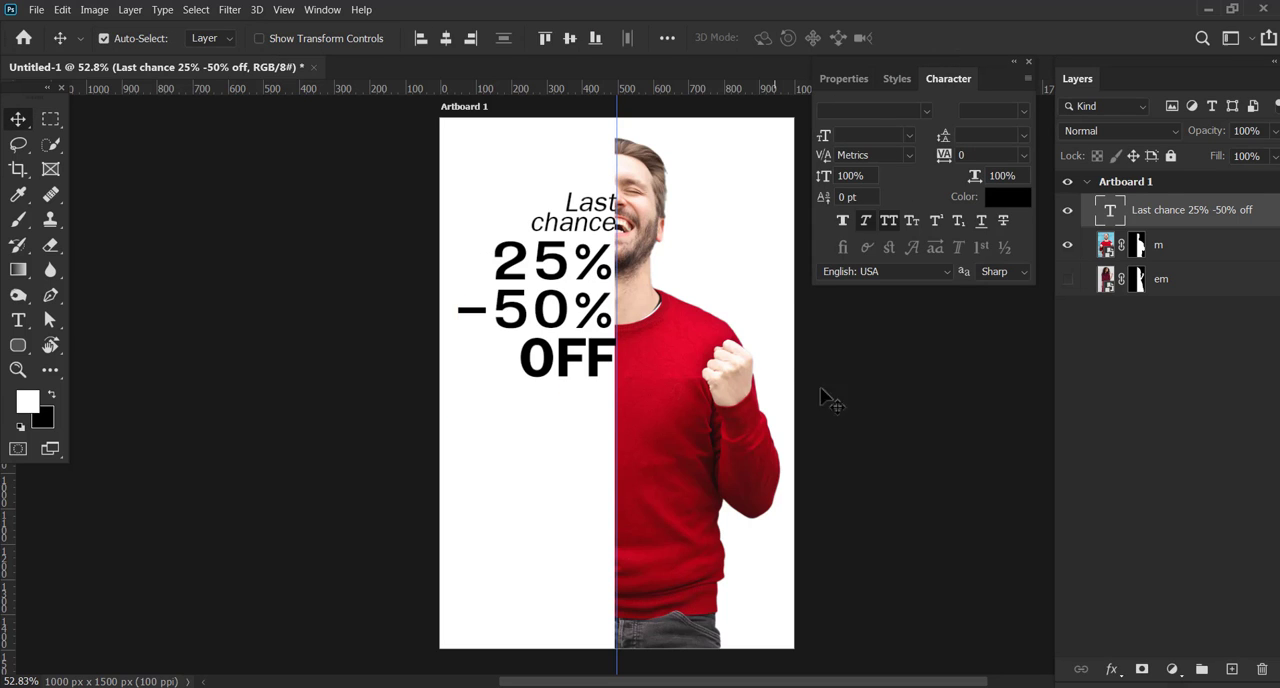
click(598, 386)
click(562, 324)
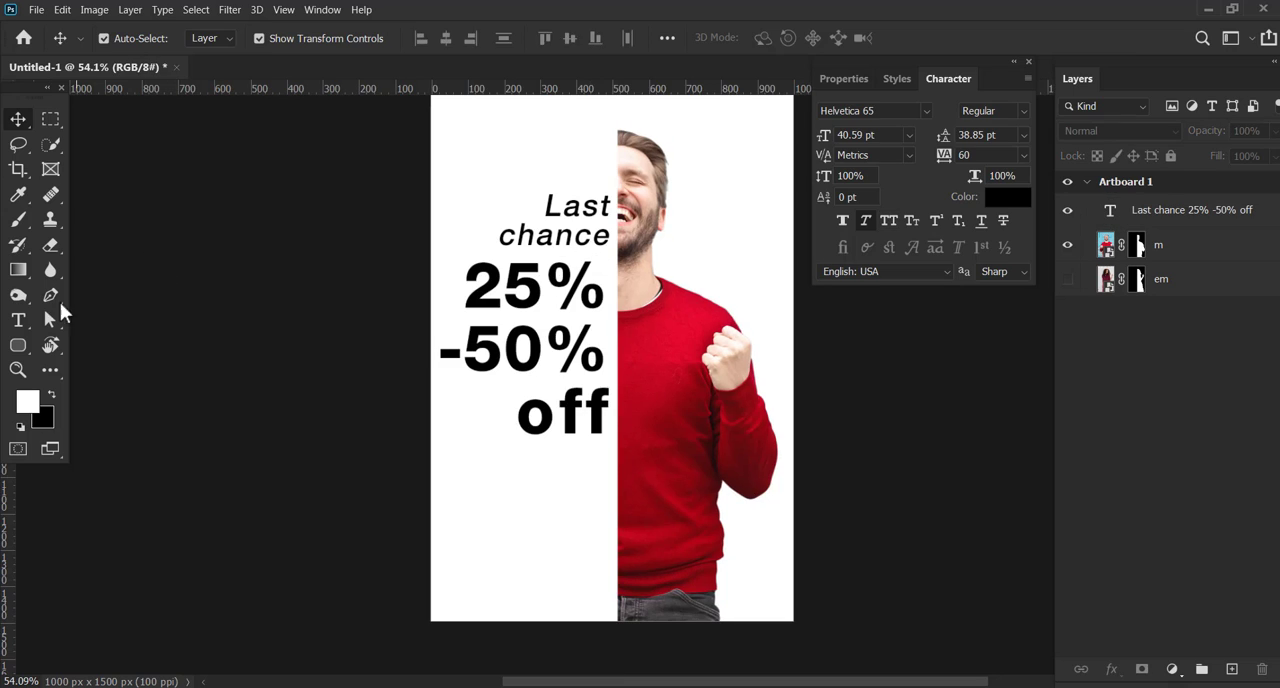
Add a "shop now" text line below the headline and format it in all caps
click(18, 320)
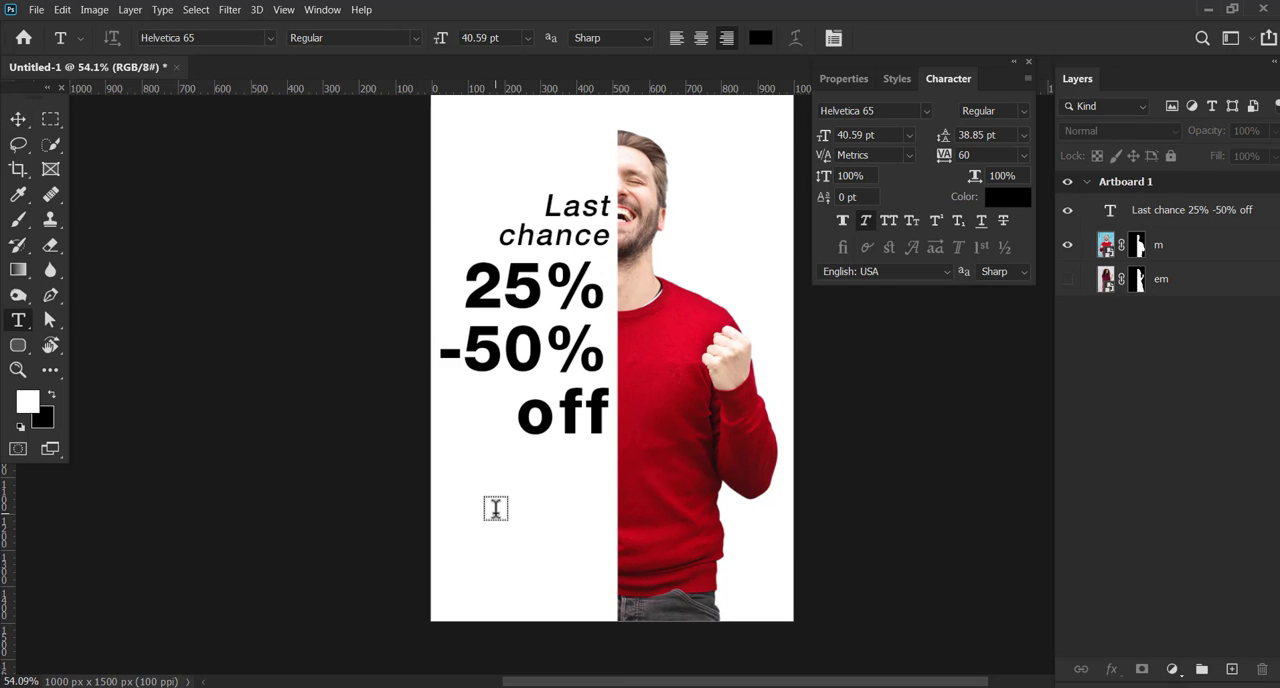
click(495, 508)
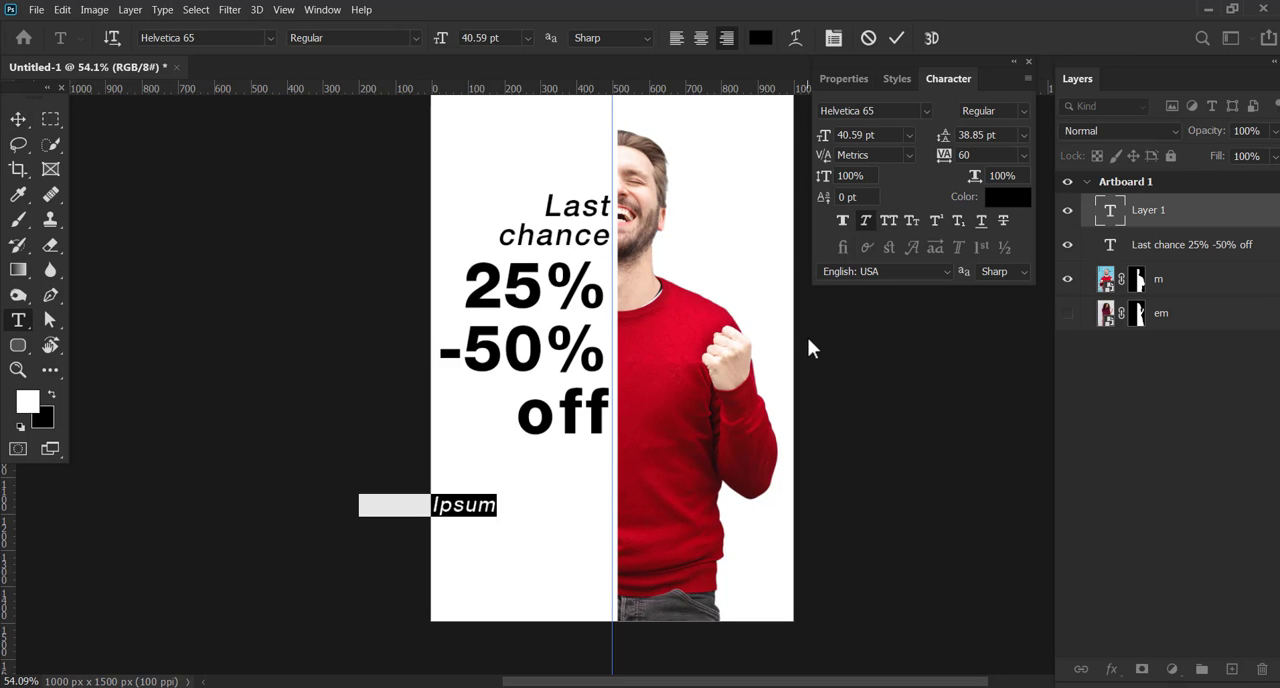
text(shop now.)
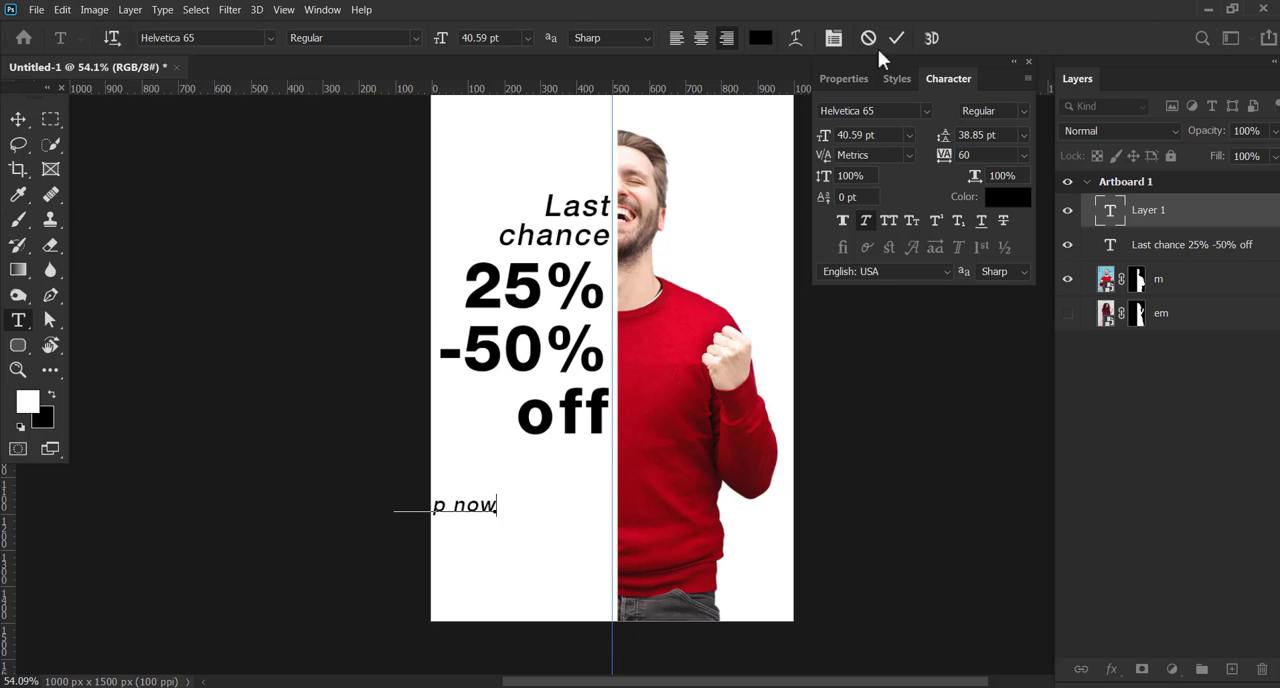
click(896, 38)
click(890, 219)
key(v)
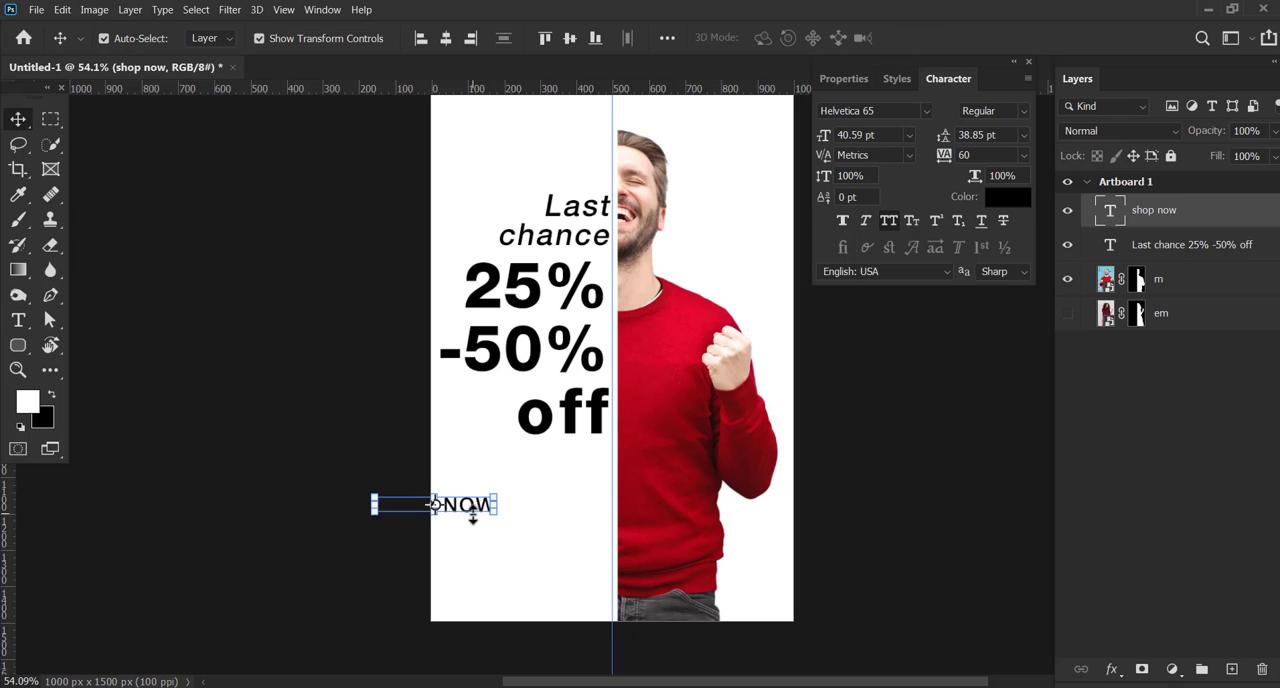
Place the SHOP NOW text near the artboard's bottom against the central guide and set its font size to 35 pt
drag(472, 514, 600, 559)
click(286, 36)
click(888, 135)
text(3)
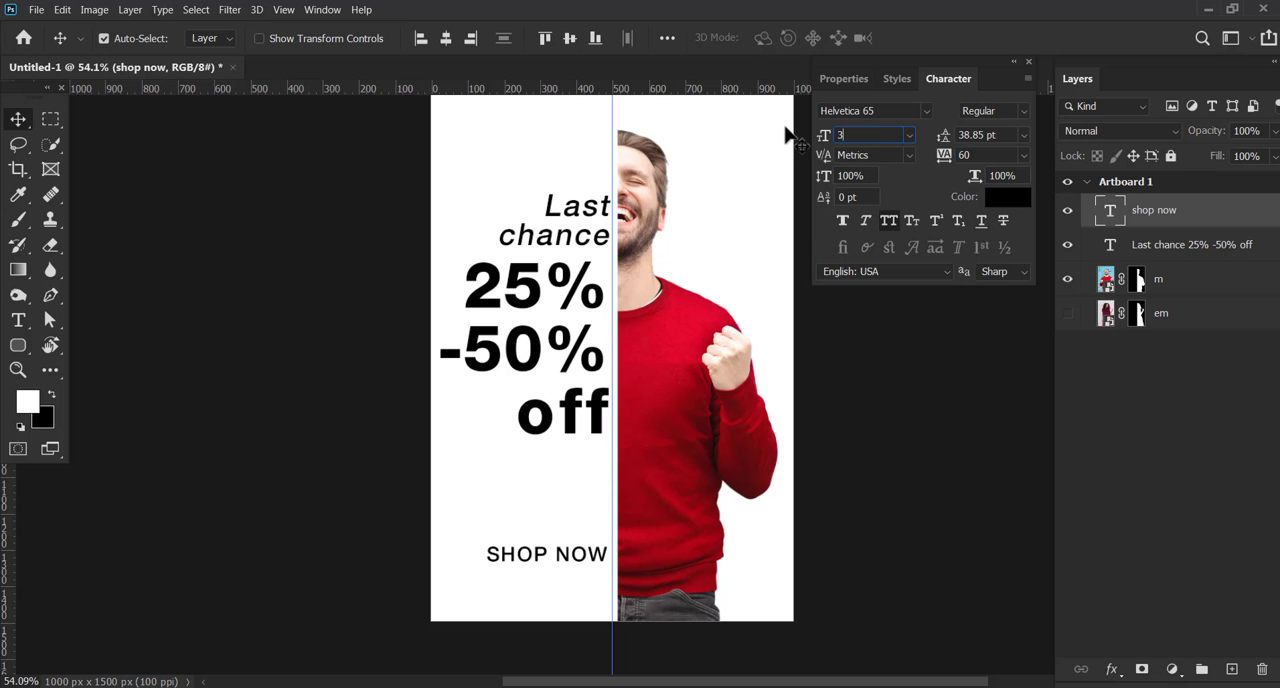
text(5)
key(Return)
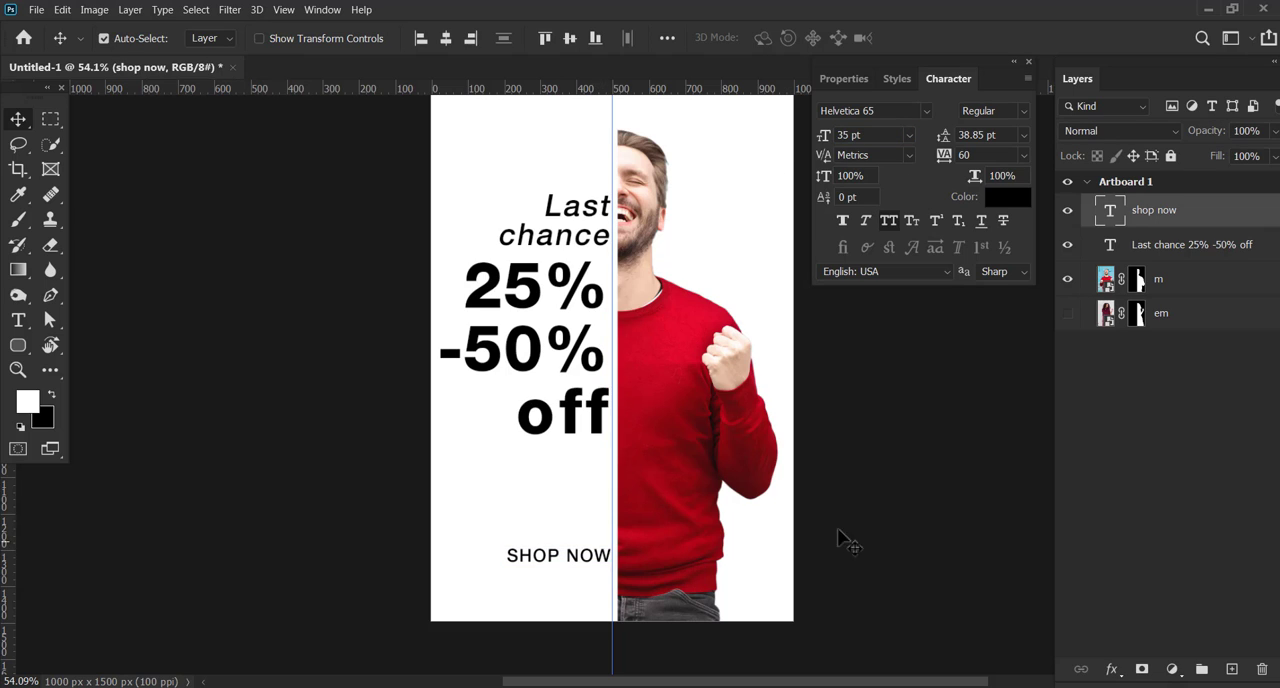
Duplicate the SHOP NOW text above itself and replace the copy's wording with "WEDNESDAY special" on two lines
drag(592, 558, 559, 522)
double_click(561, 526)
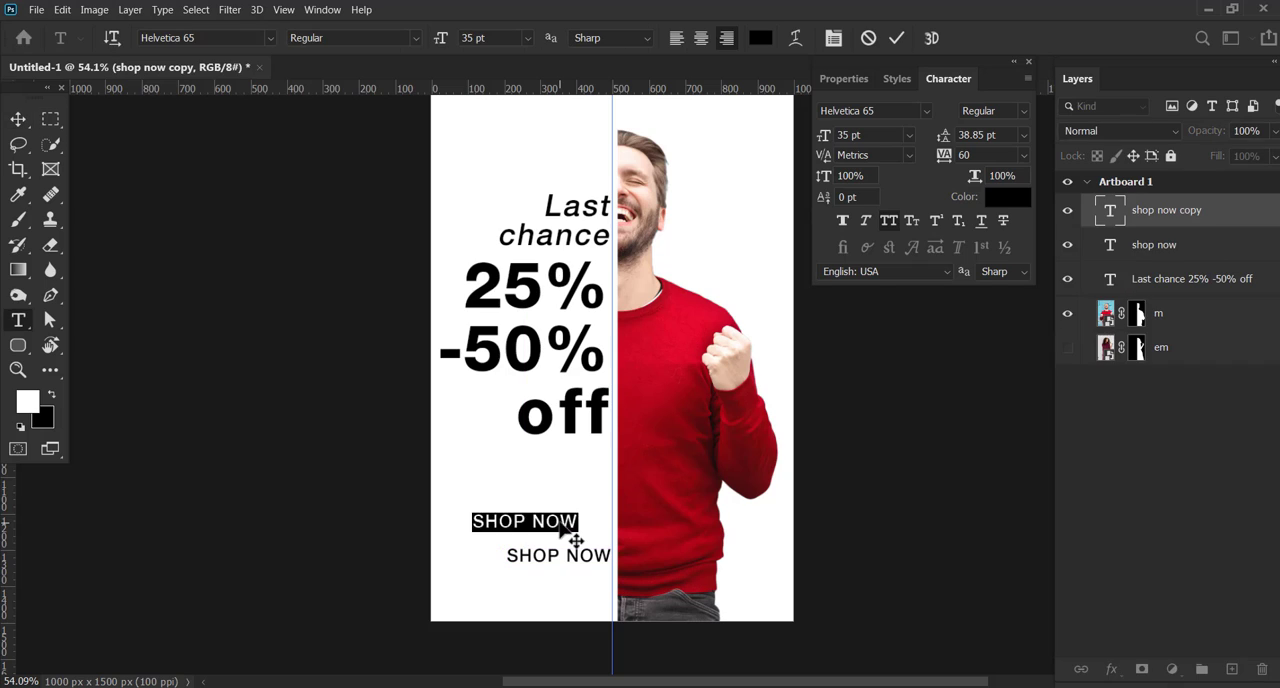
text(WEDNESDAY)
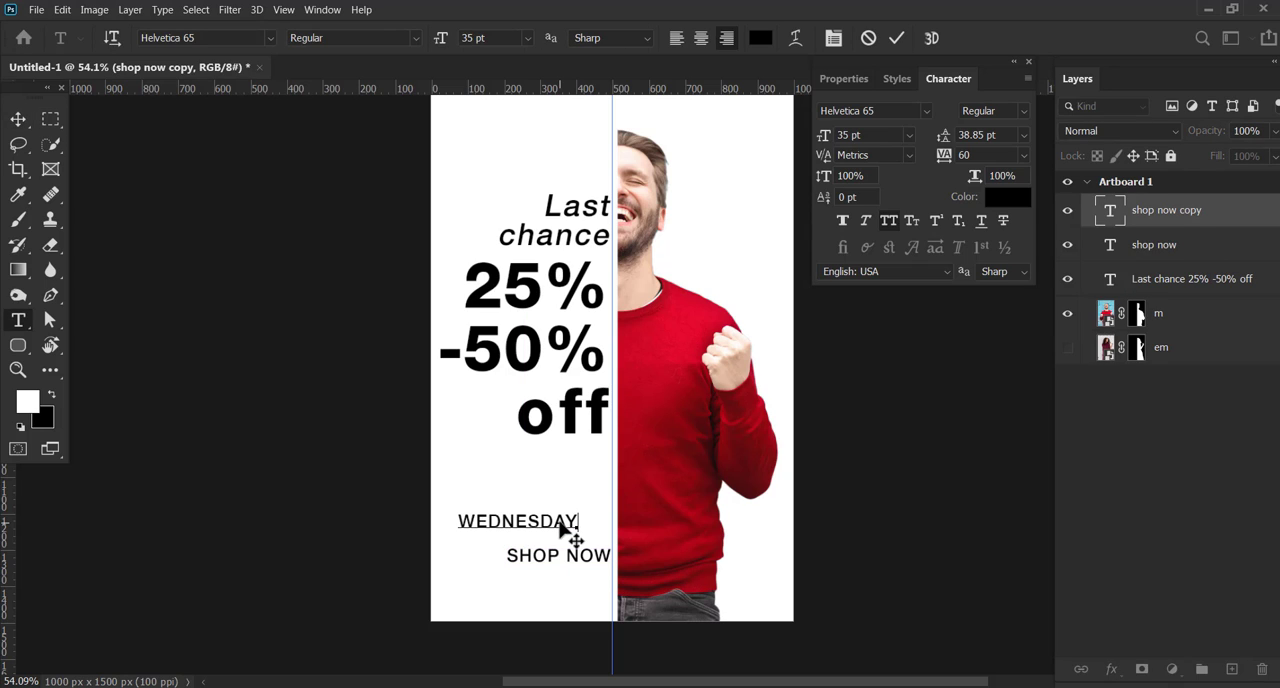
text(special)
Move the Wednesday special text up beneath "off", flush with the guide, and set its font style to Bold
click(18, 120)
drag(557, 516, 589, 472)
click(995, 110)
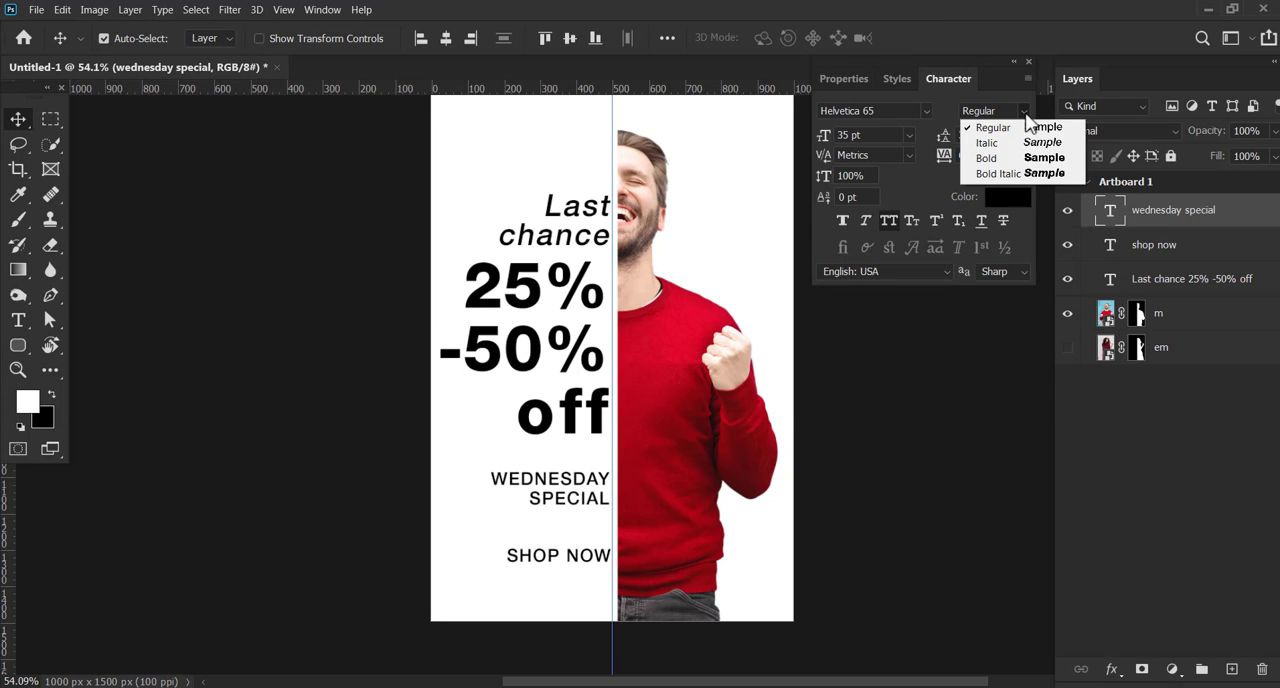
click(1005, 160)
click(915, 445)
click(594, 505)
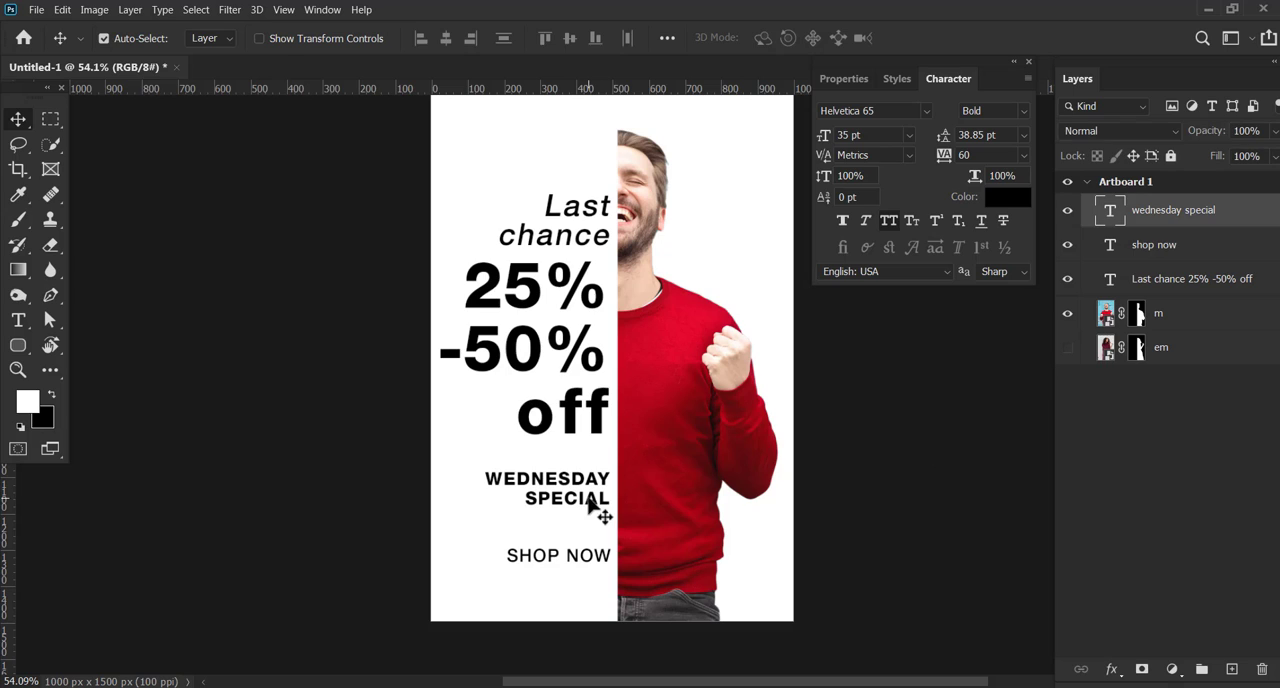
Draw a black 426 x 140 px rectangle over the Wednesday special text and place its layer beneath that text
click(18, 346)
click(95, 345)
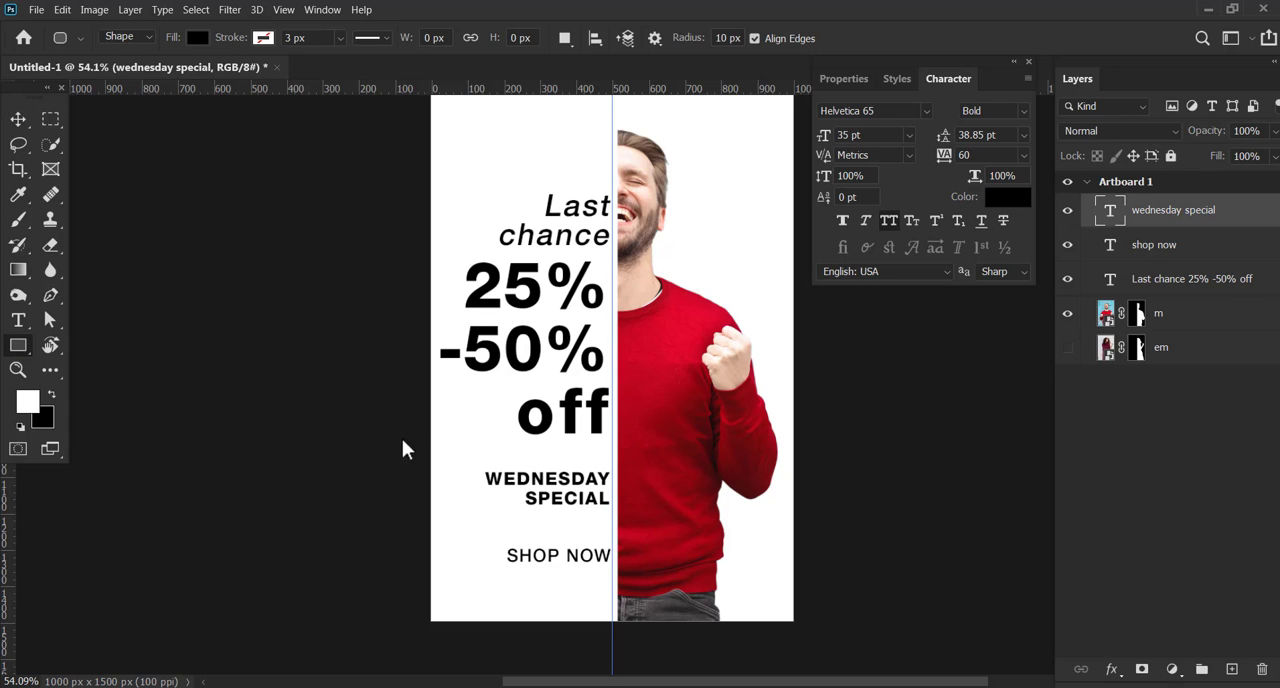
drag(457, 462, 613, 514)
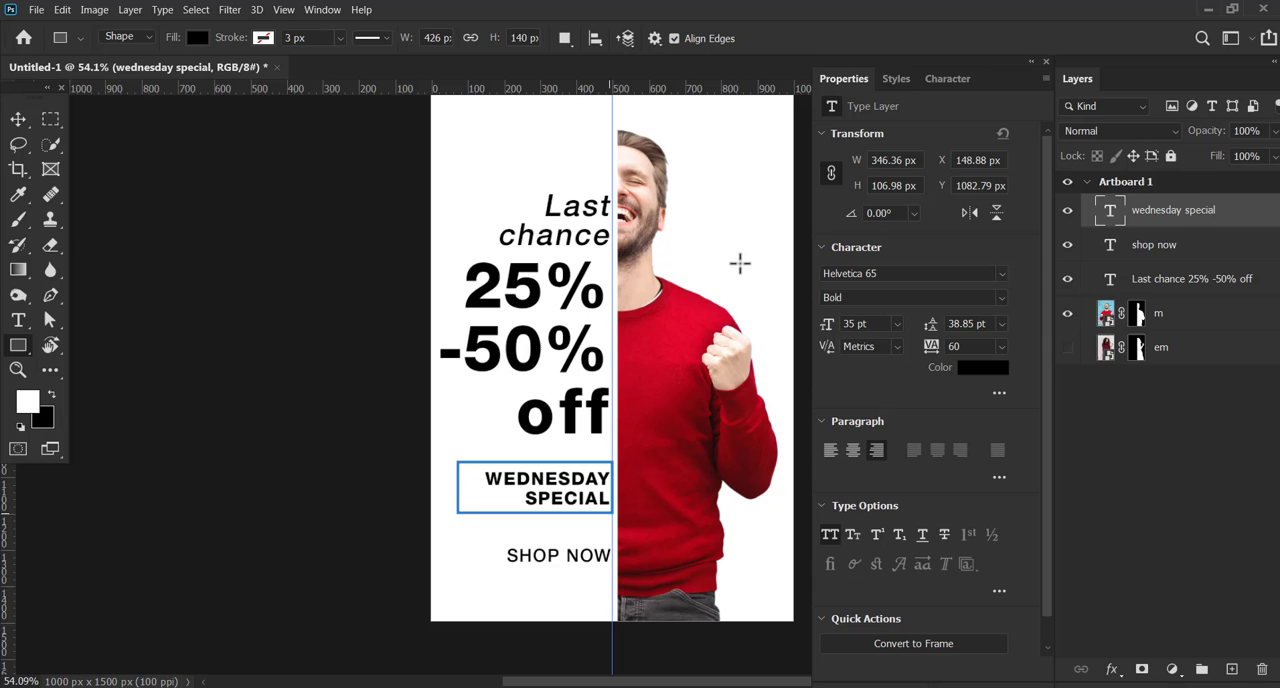
click(18, 118)
drag(1148, 212, 1148, 252)
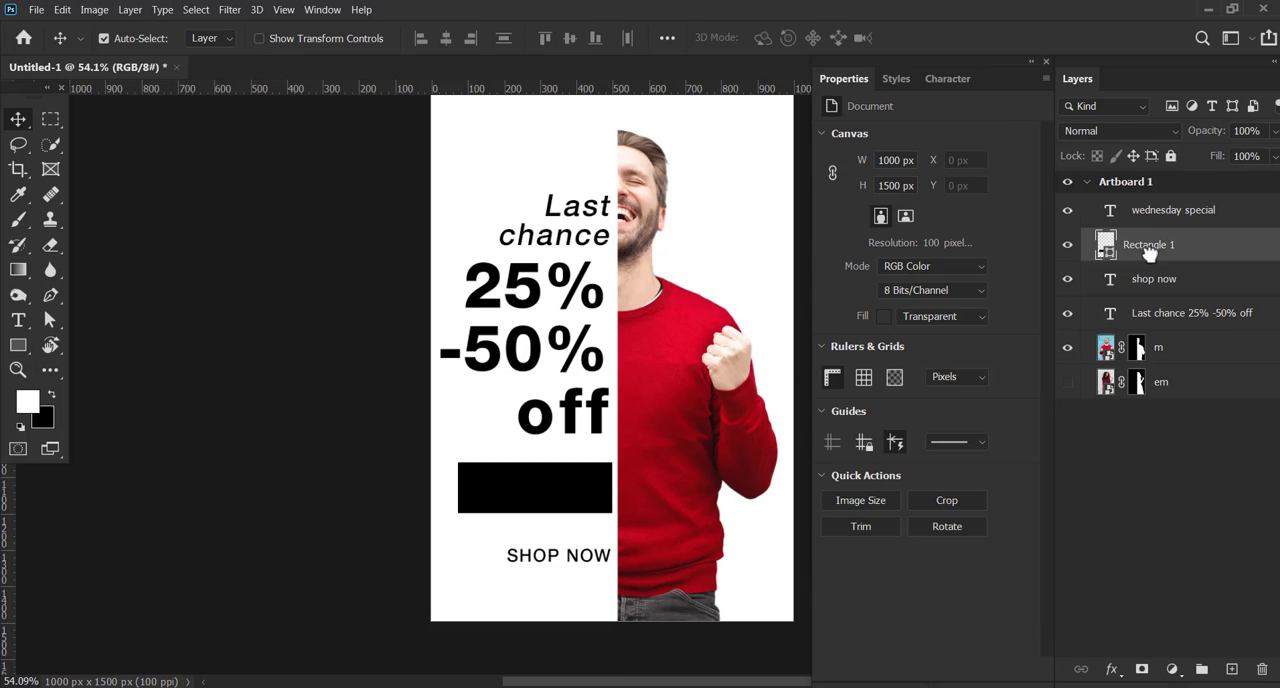
Recolor the Wednesday special text white and shift it slightly left inside the black rectangle
double_click(1109, 210)
click(760, 37)
click(711, 163)
click(628, 383)
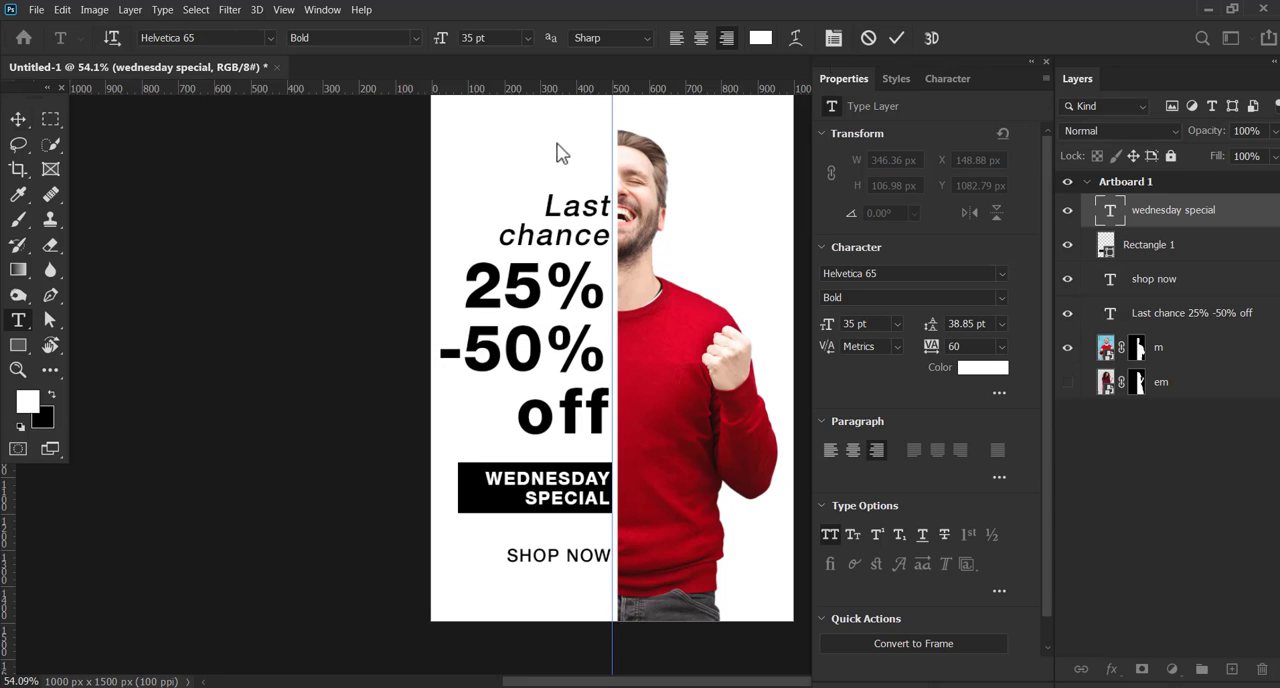
click(18, 118)
drag(582, 498, 578, 498)
Stretch the black rectangle's bottom edge downward to make room for a third text line
click(485, 505)
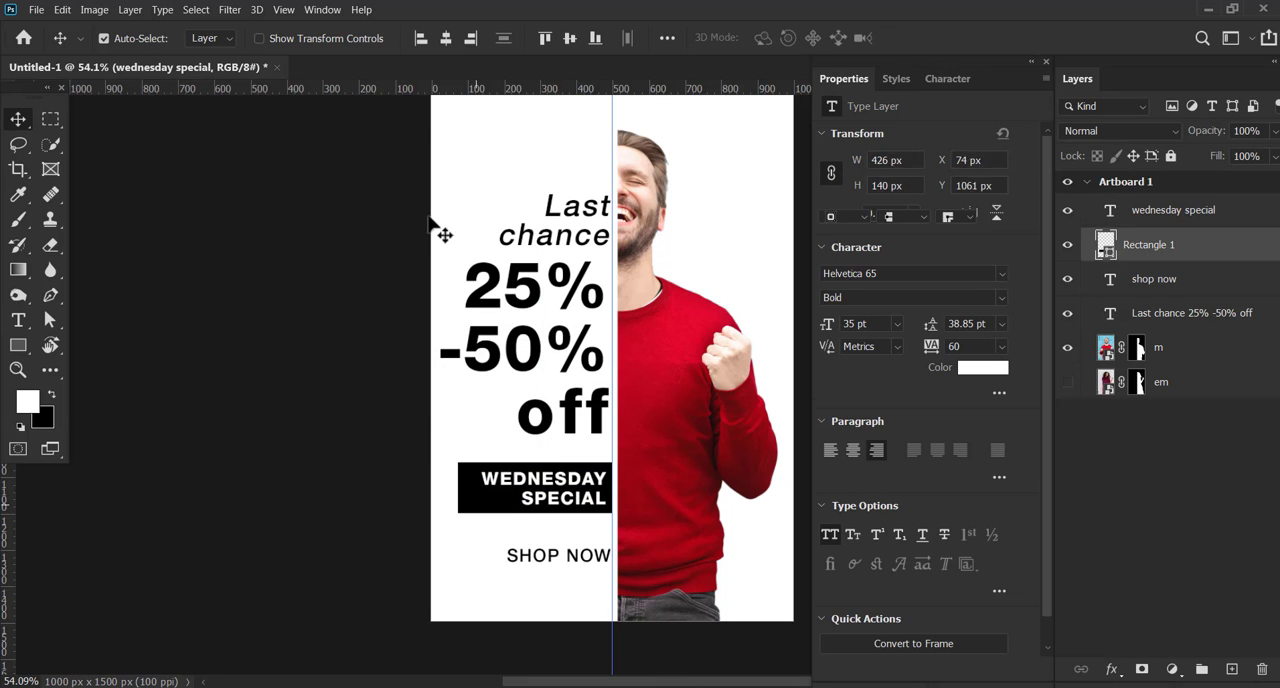
click(259, 38)
drag(539, 515, 539, 533)
click(966, 37)
Add "sale" as a third line to the Wednesday special text
double_click(580, 500)
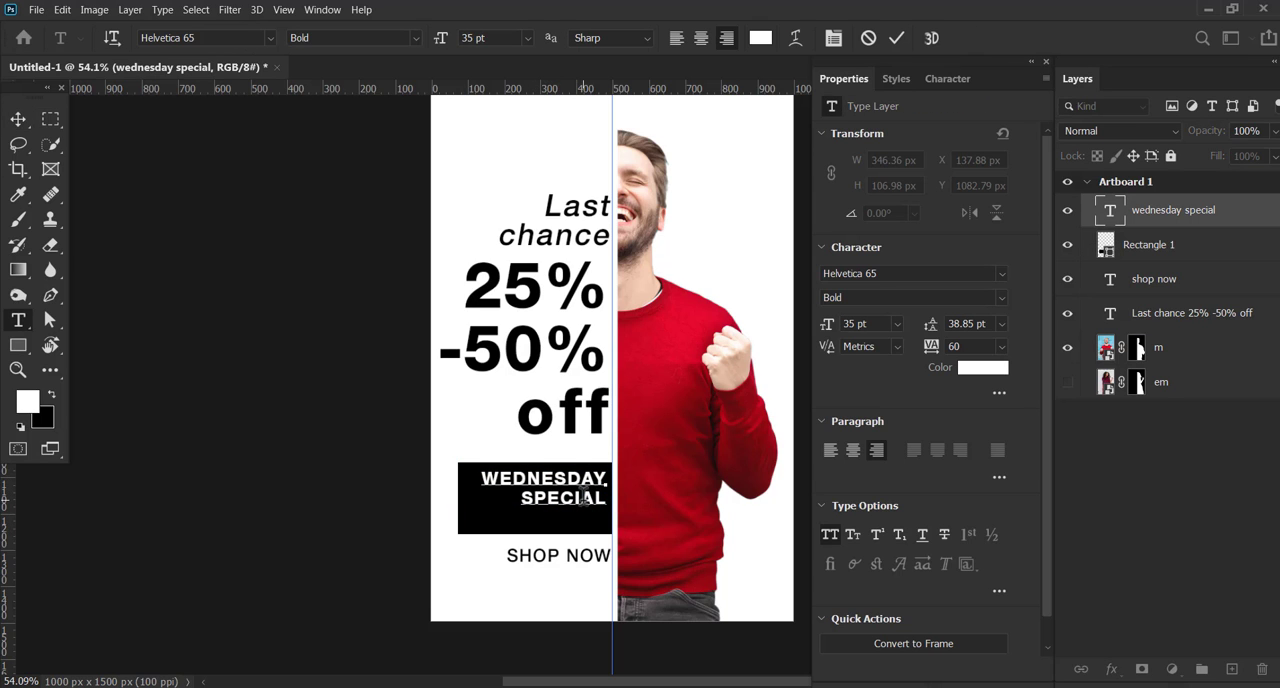
click(897, 38)
click(266, 189)
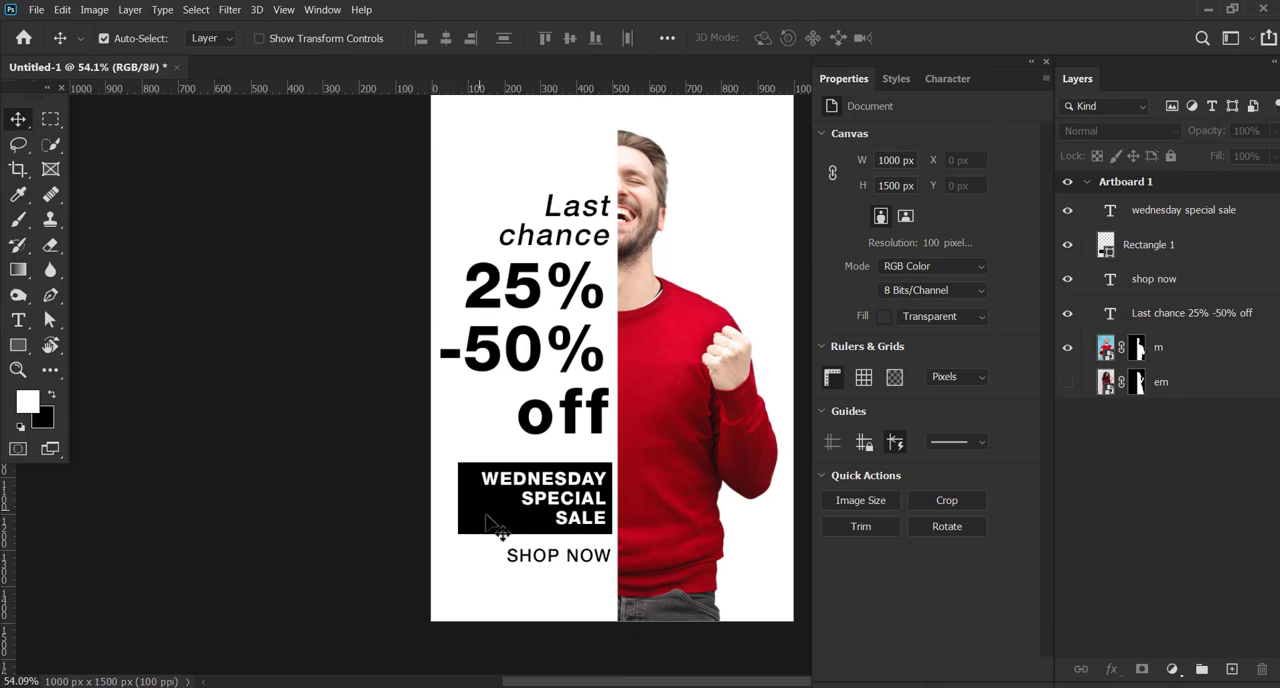
Shift the SHOP NOW text left from the guide to X 167.52 px and deselect it
click(586, 569)
drag(597, 571, 590, 570)
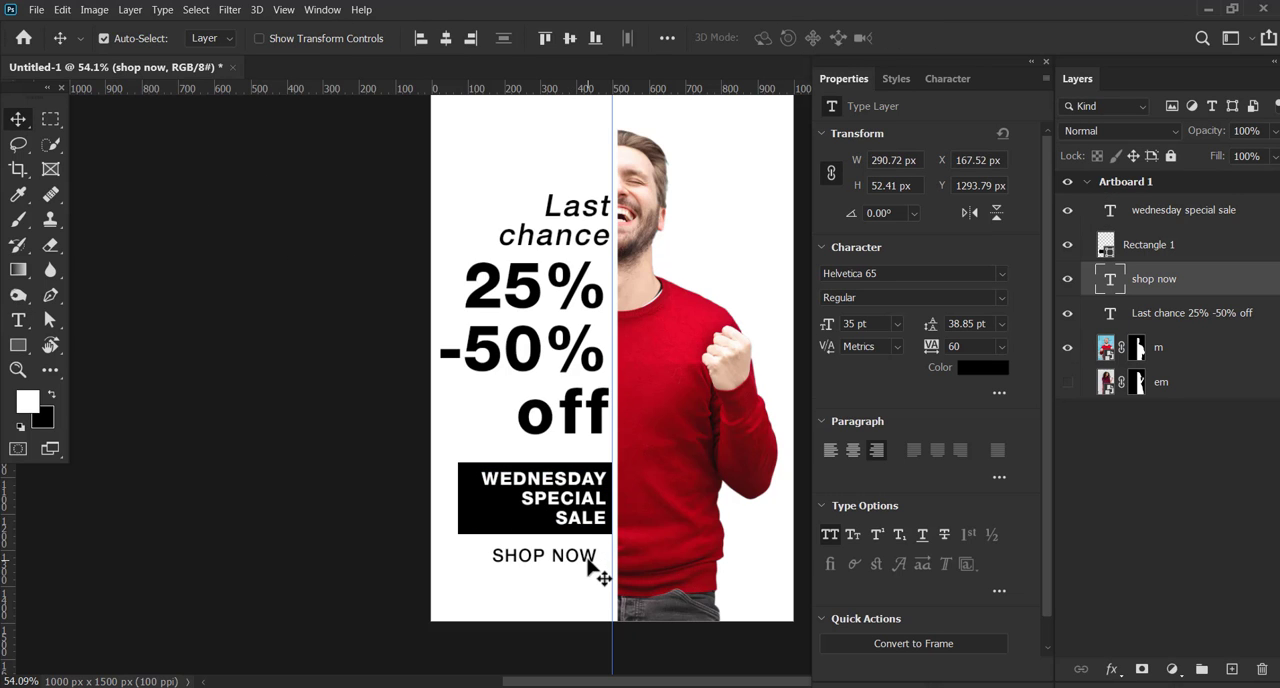
click(190, 395)
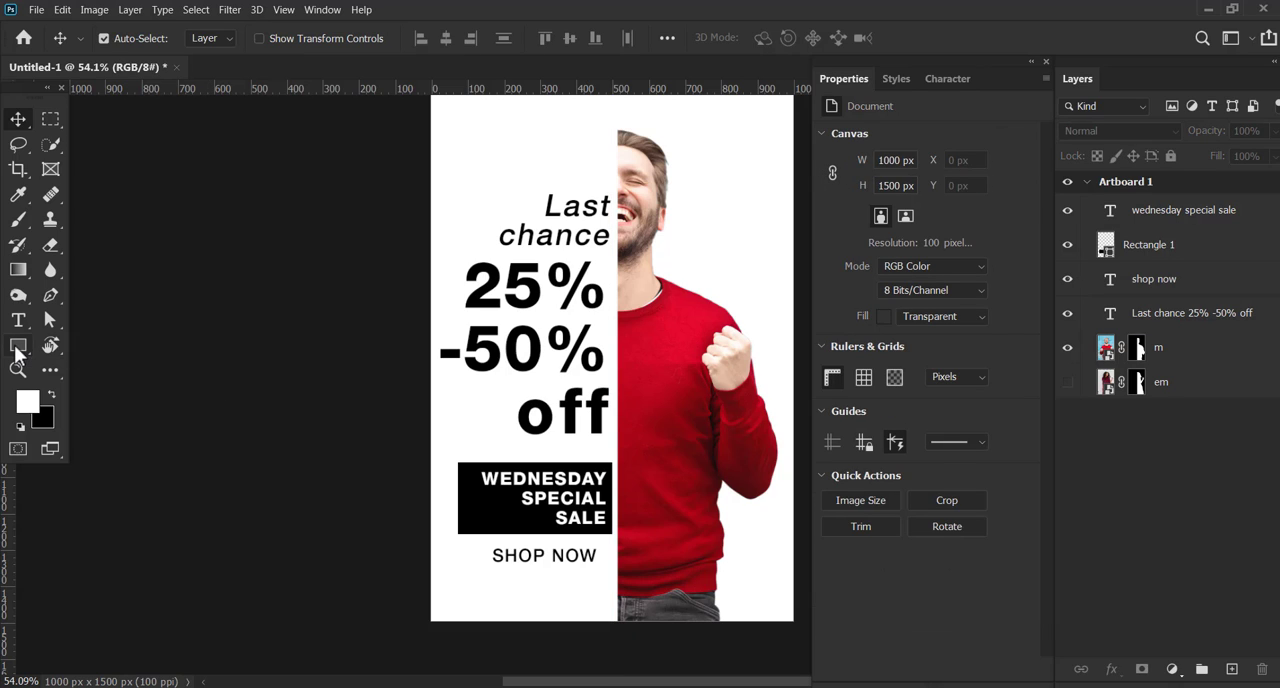
Draw a small black three-sided polygon about 59 x 51 px beside the man's head
click(16, 348)
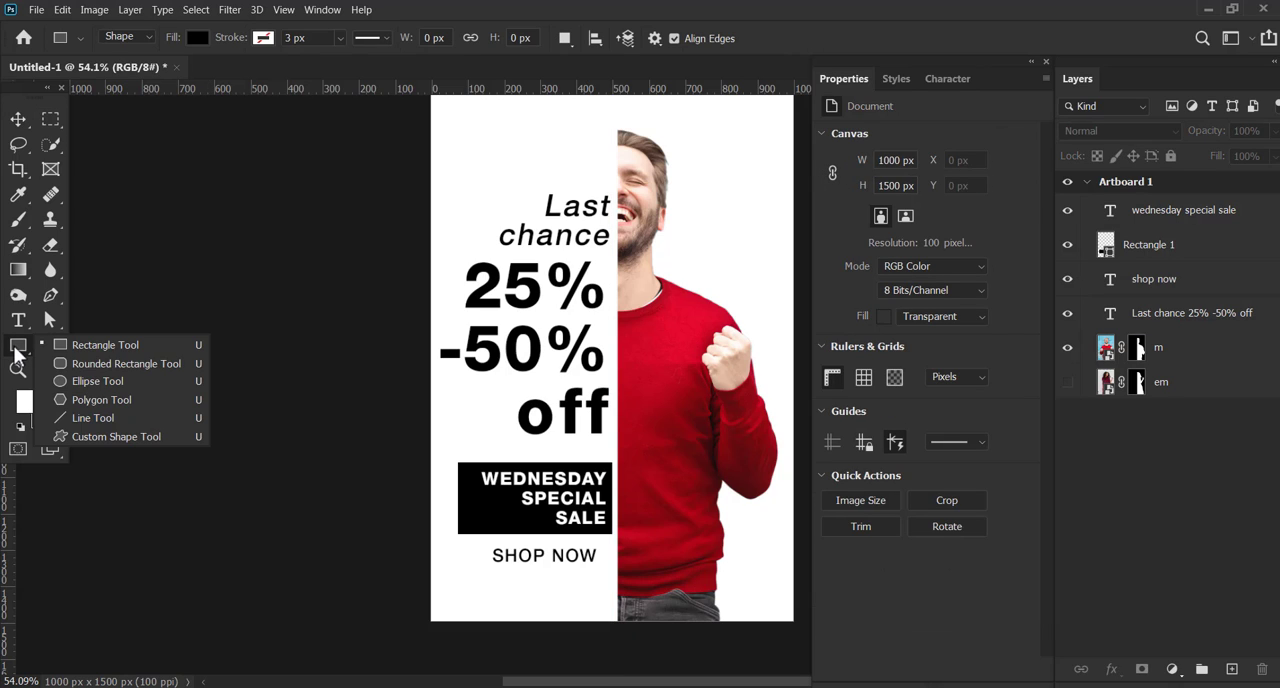
click(102, 399)
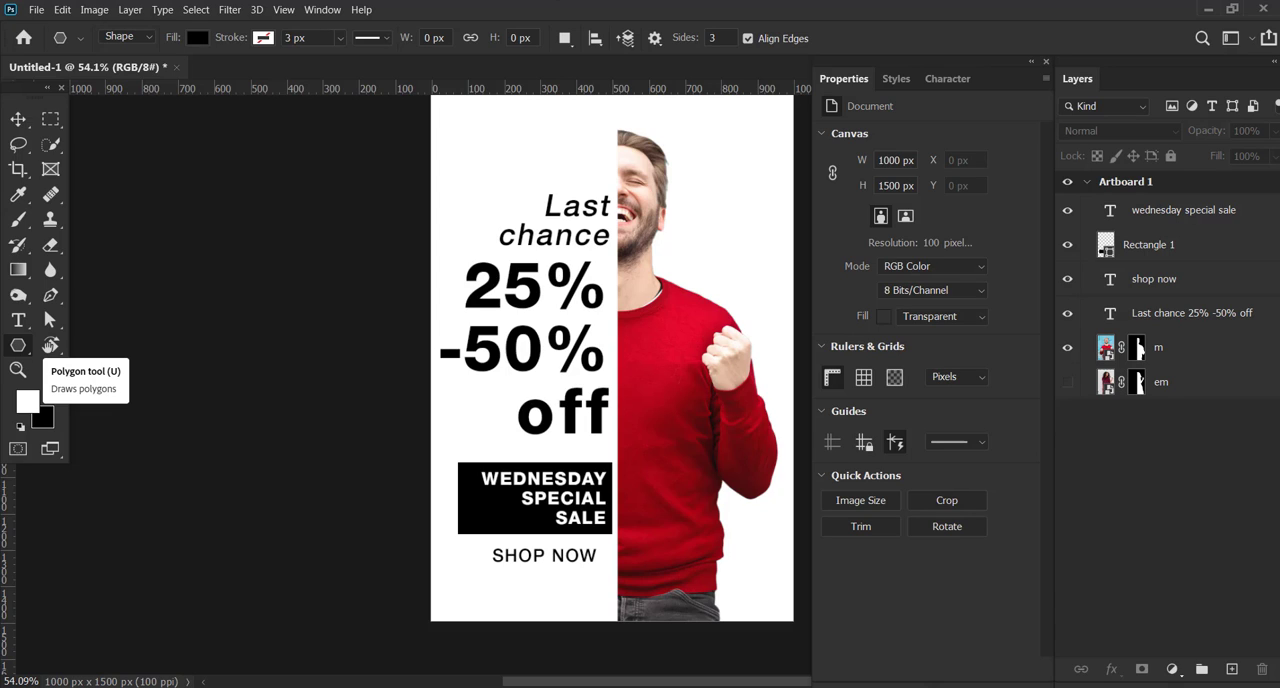
click(716, 37)
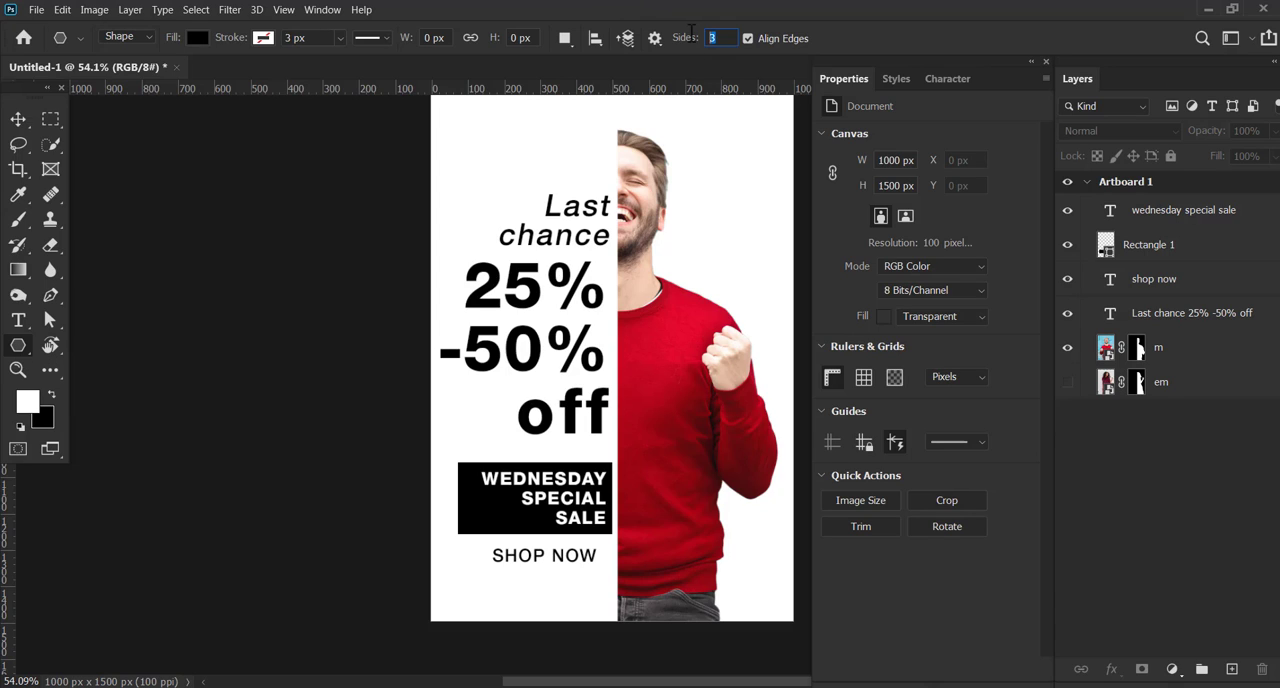
mouse_move(706, 173)
mouse_down()
mouse_move(721, 186)
mouse_move(714, 177)
mouse_up()
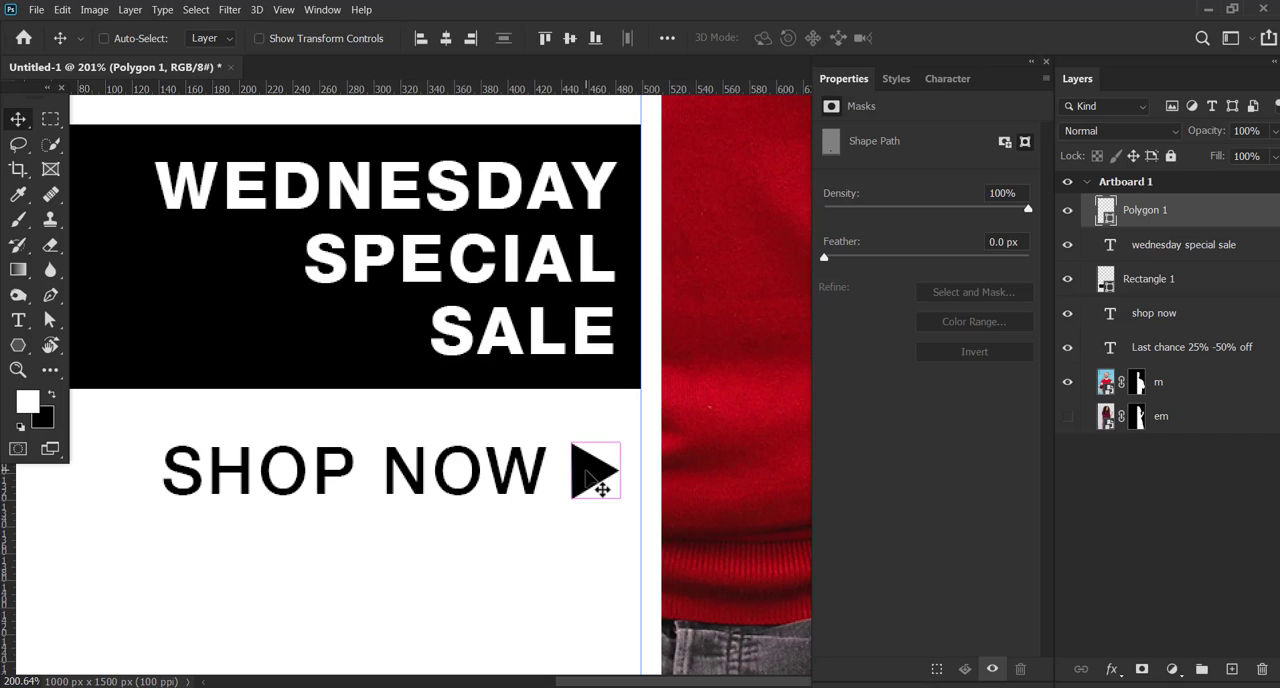
Place the triangle pointing right at the end of the SHOP NOW line and scale it down
key(ctrl+t)
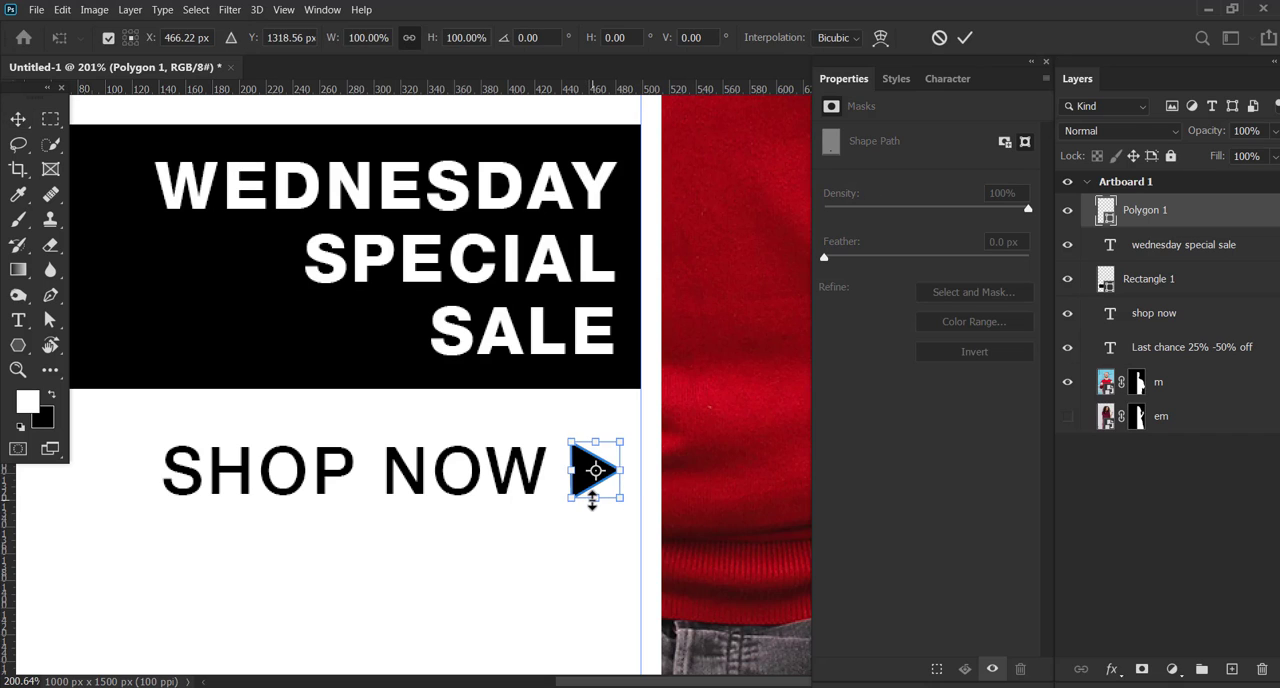
drag(596, 497, 601, 485)
key(Return)
key(v)
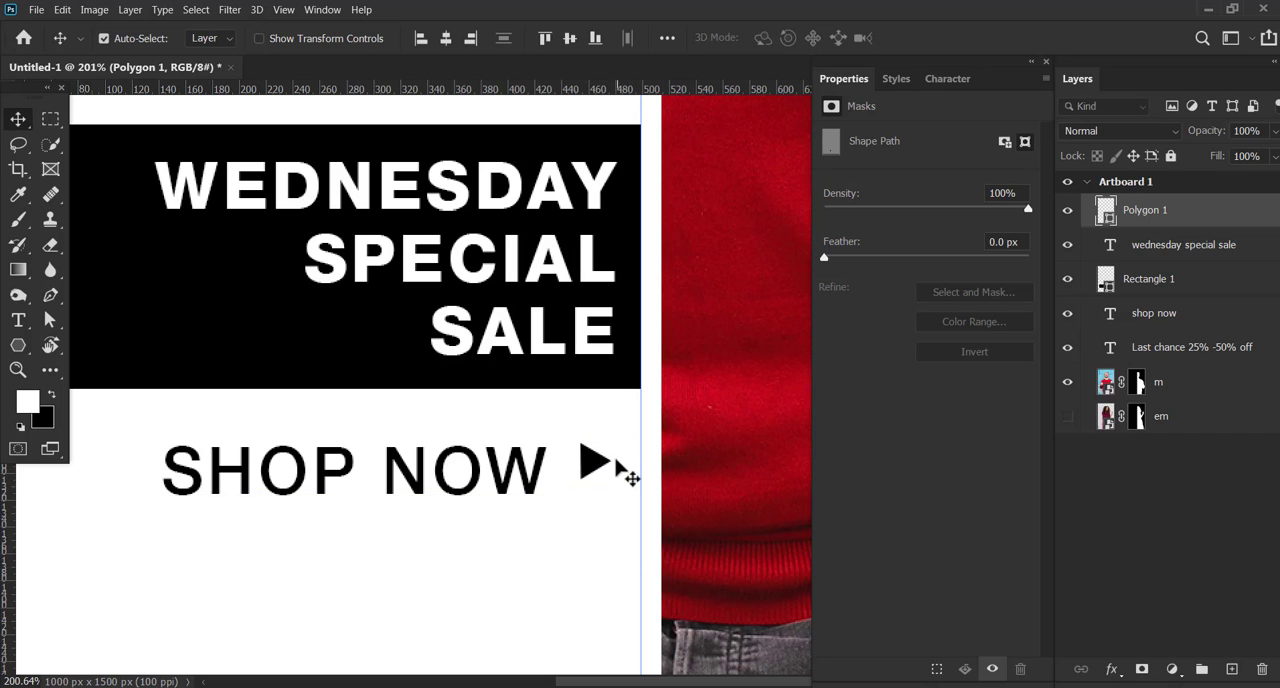
Nudge the triangle right toward the guide and down to the middle of the SHOP NOW line
key(Right)
key(Right)
key(Right)
key(Right)
key(Right)
key(Right)
key(Right)
key(Right)
key(Right)
key(Right)
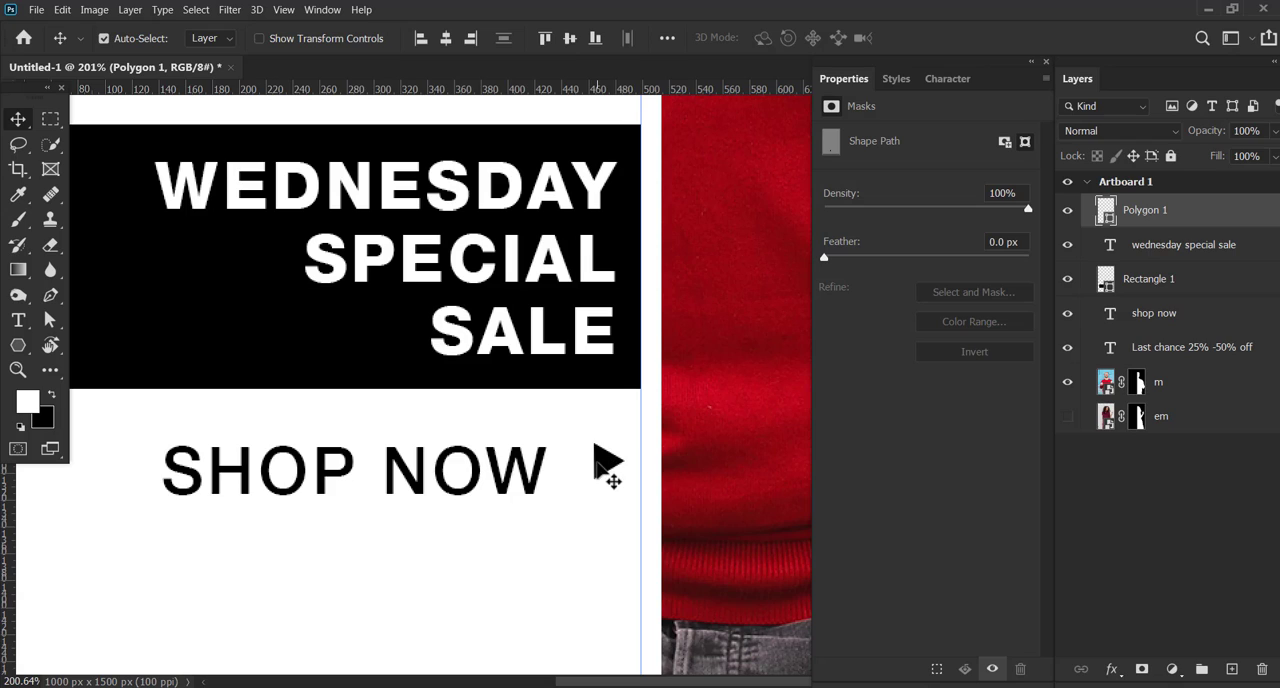
key(Right)
key(Right)
key(Right)
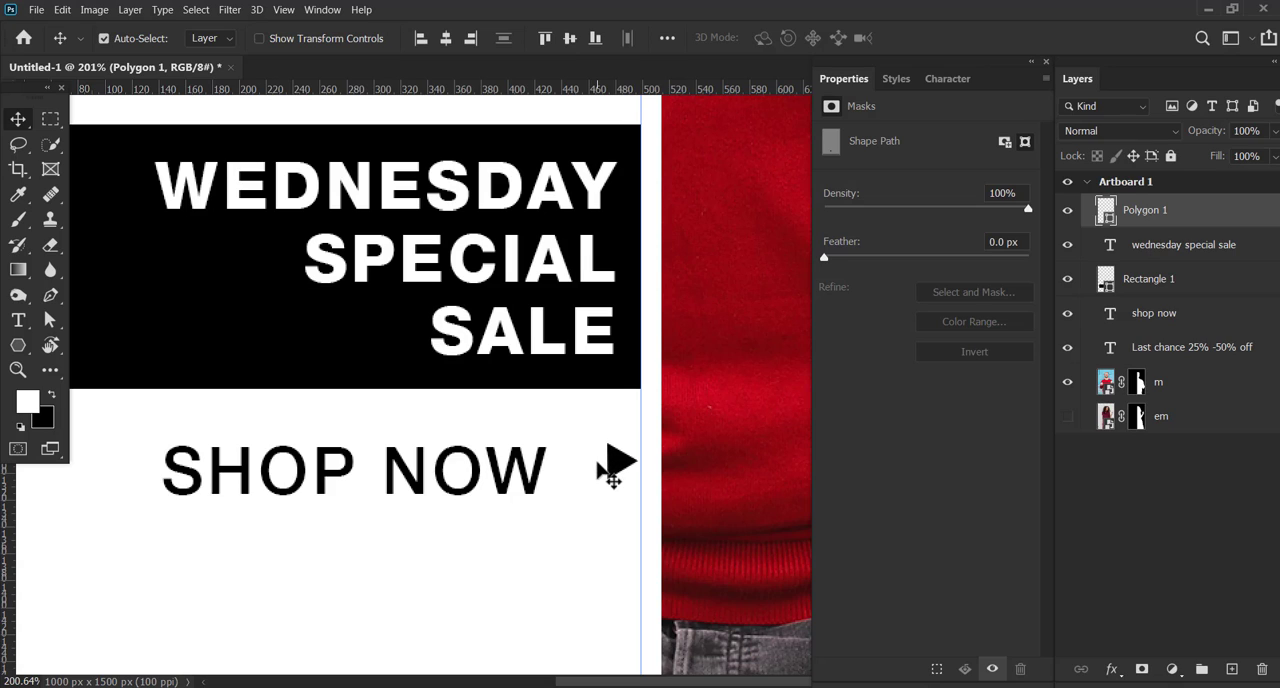
key(Down)
key(Down)
key(Down)
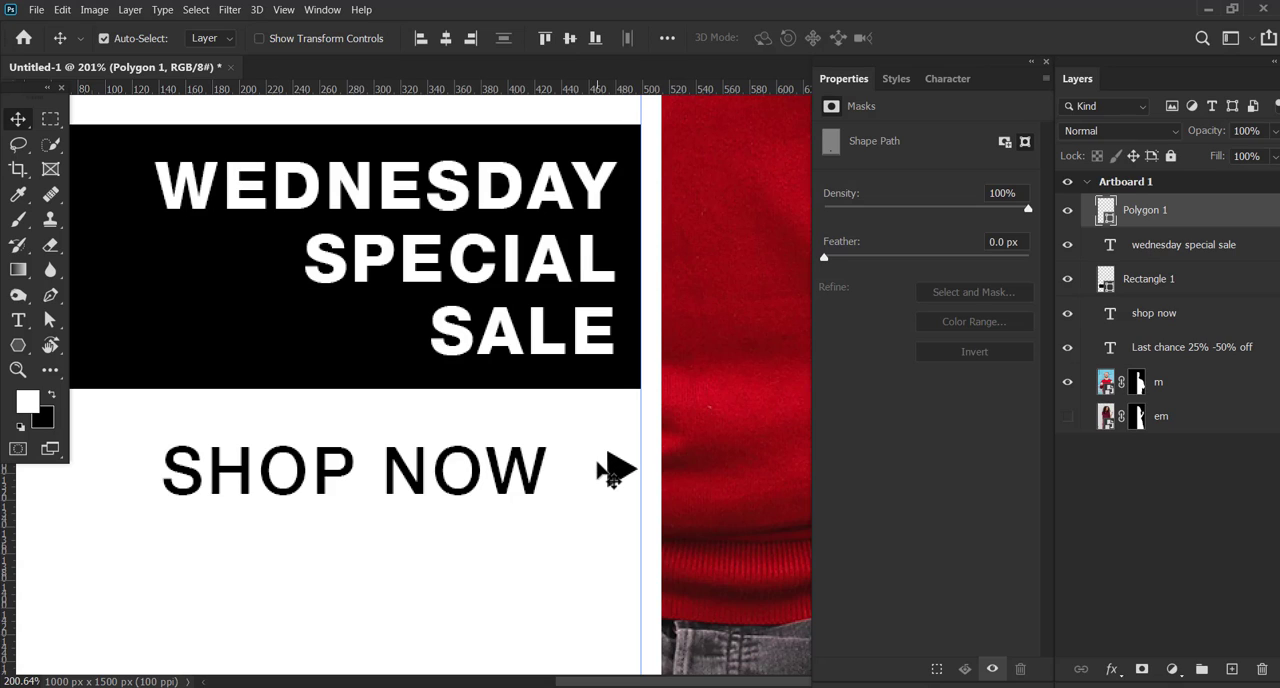
Nudge the SHOP NOW text right until it sits close to the triangle
click(540, 472)
key(Right)
key(Right)
key(Right)
key(Right)
key(Right)
key(Right)
key(Right)
key(Right)
key(Right)
key(Right)
key(Right)
key(Right)
key(Right)
key(Right)
key(Right)
key(Right)
key(Right)
key(Right)
key(Right)
key(Right)
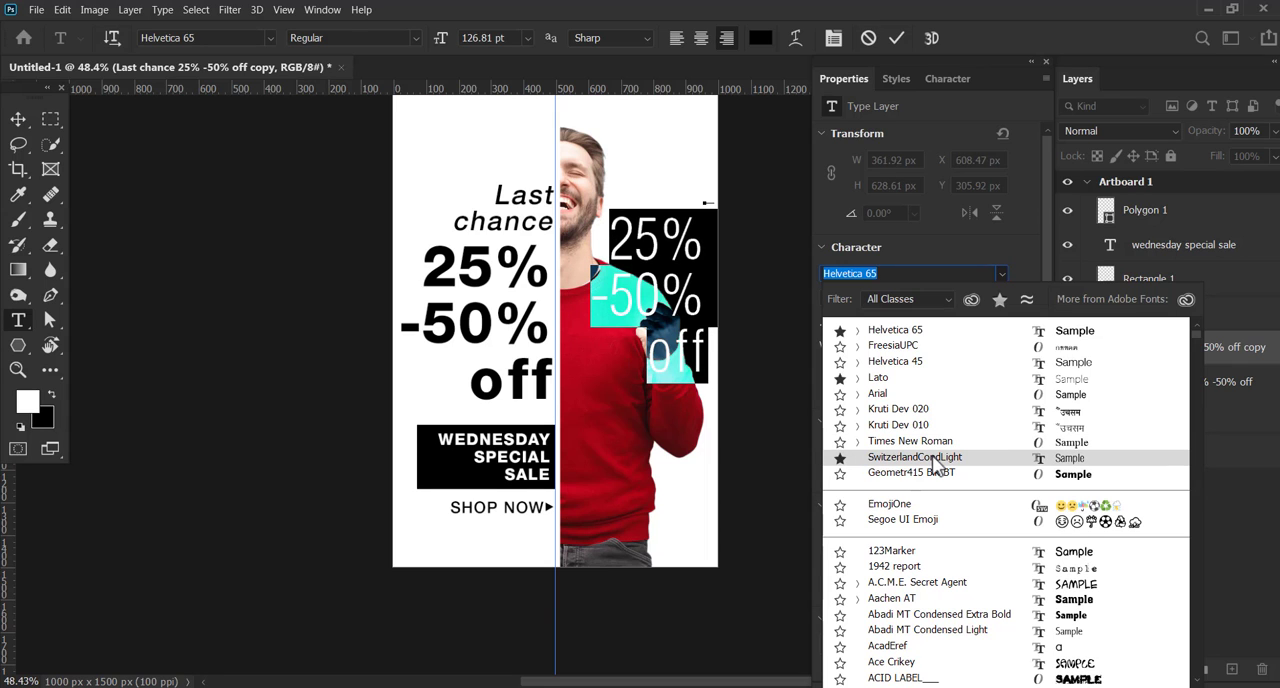
Set the font of the duplicated 25% -50% off text to SwitzerlandCondBlack Regular and commit the edit
text(switz)
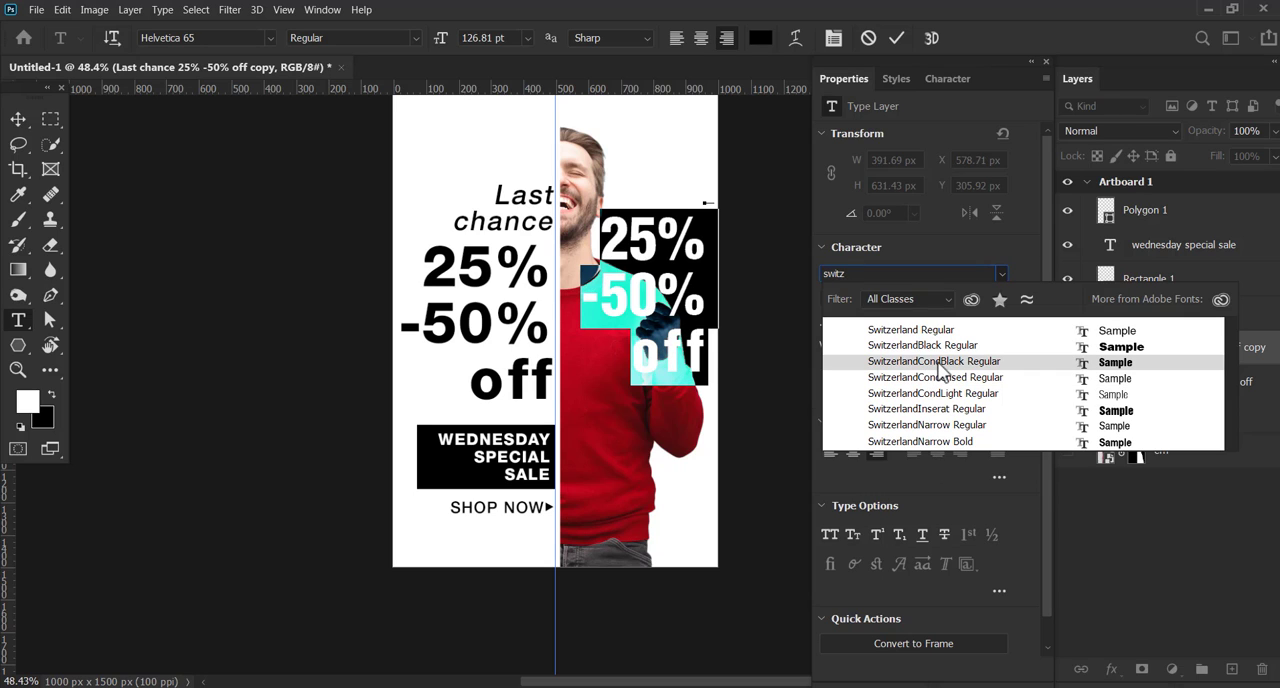
click(939, 365)
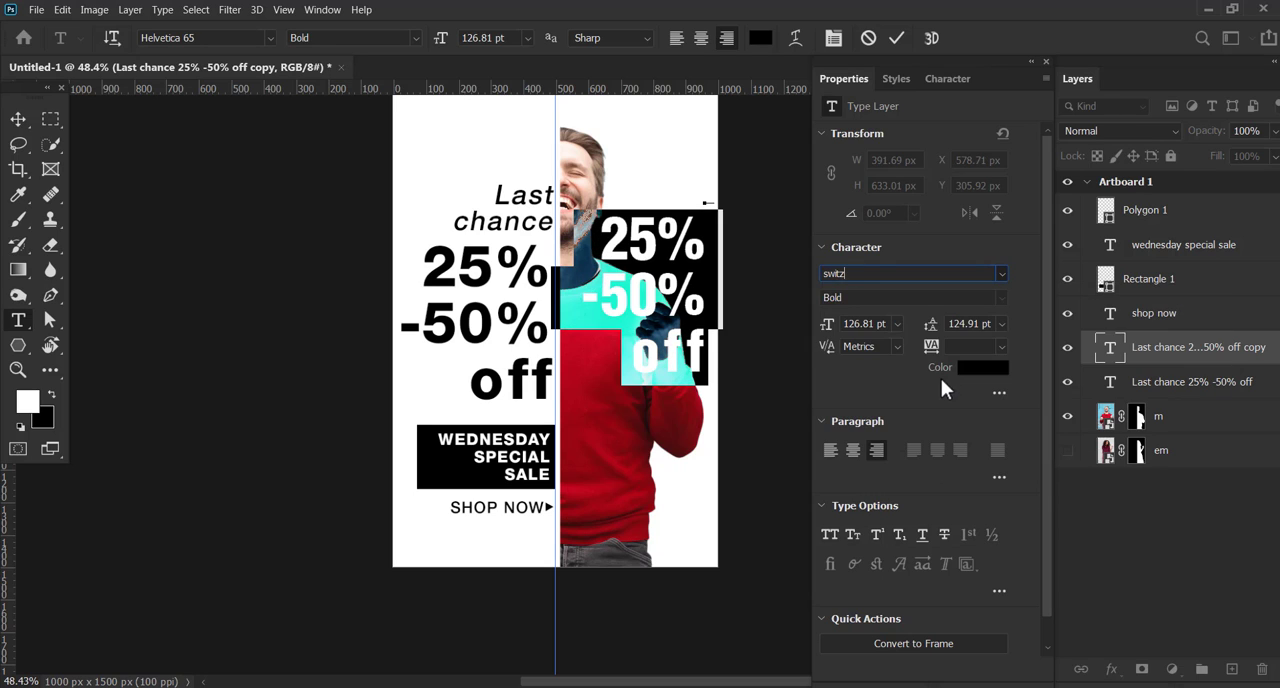
click(896, 38)
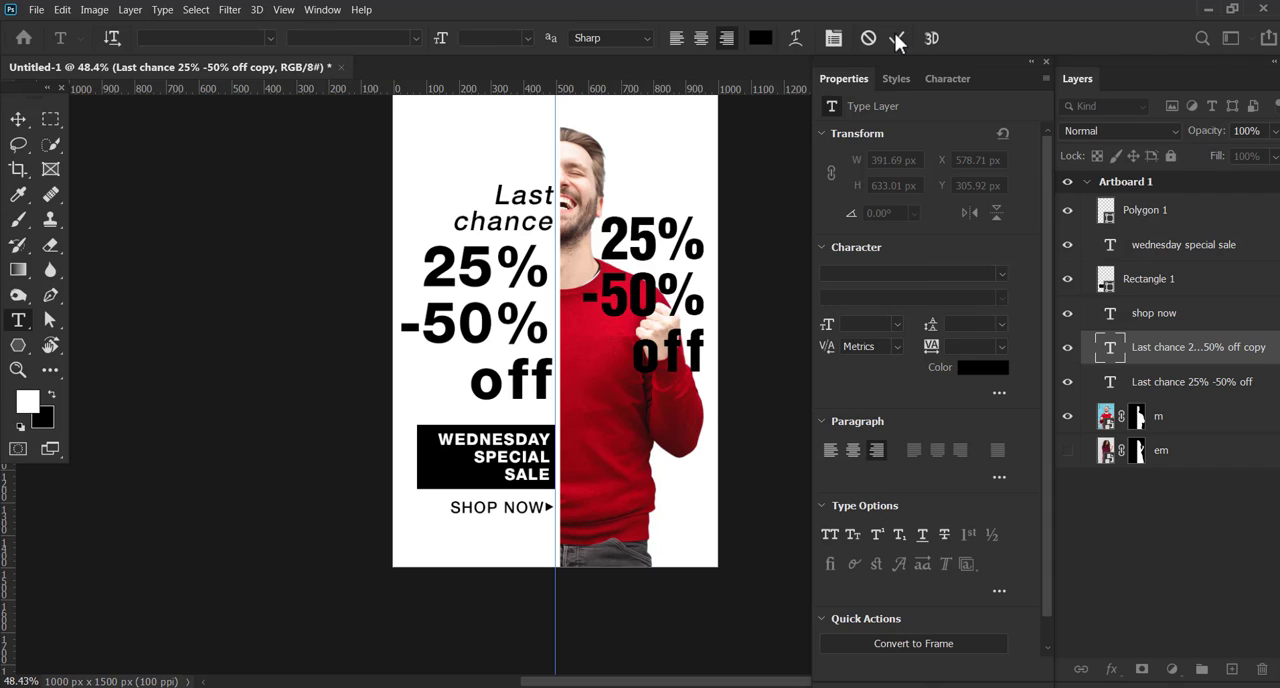
Delete the 25% -50% off lines from the original text layer, keeping only Last chance
click(18, 119)
click(535, 287)
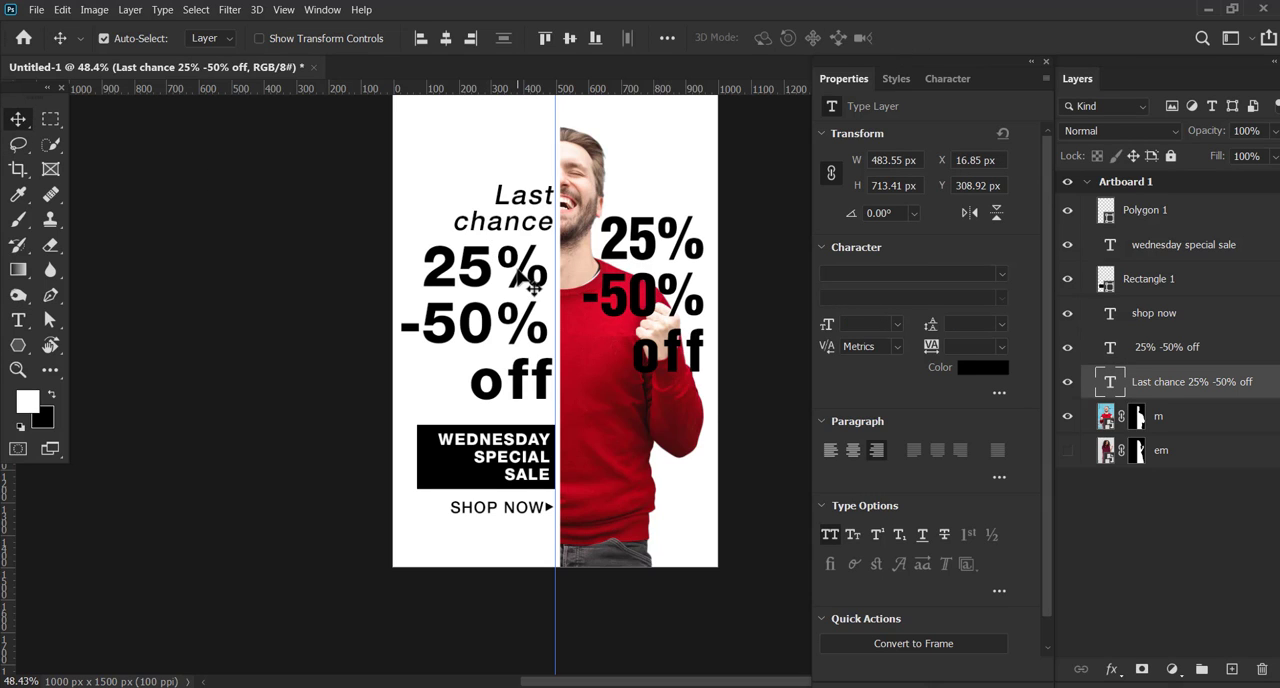
key(t)
drag(422, 250, 553, 369)
key(BackSpace)
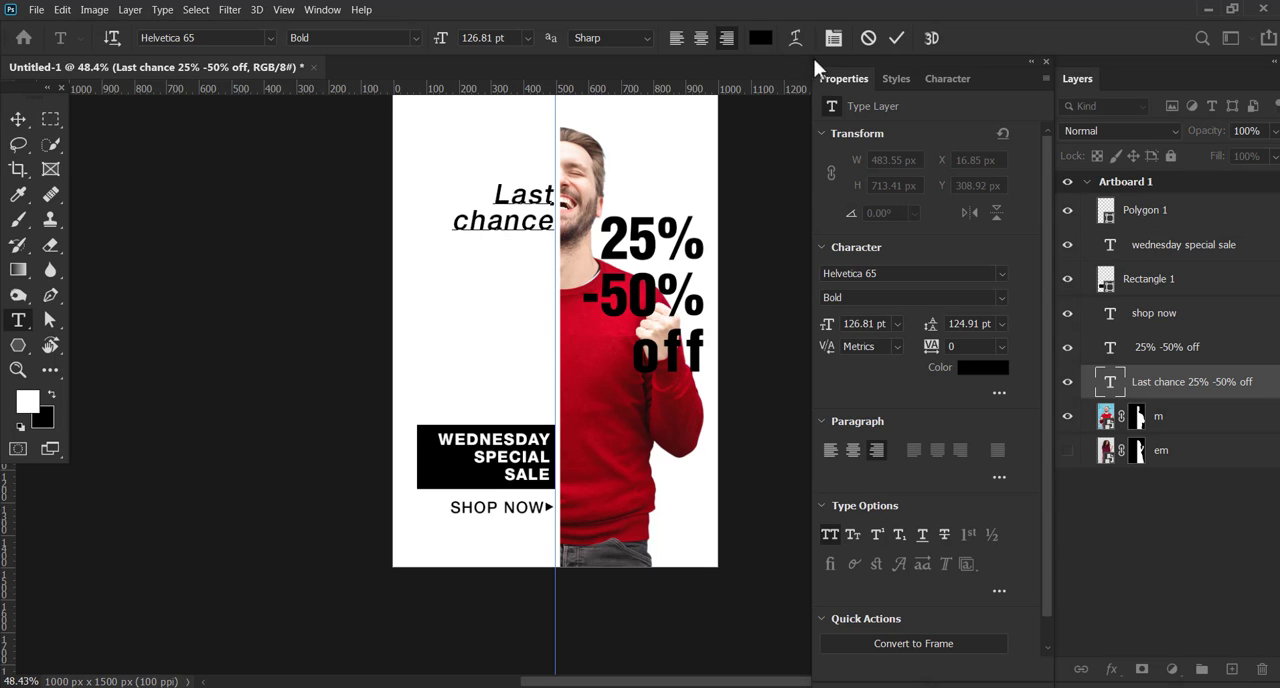
click(896, 40)
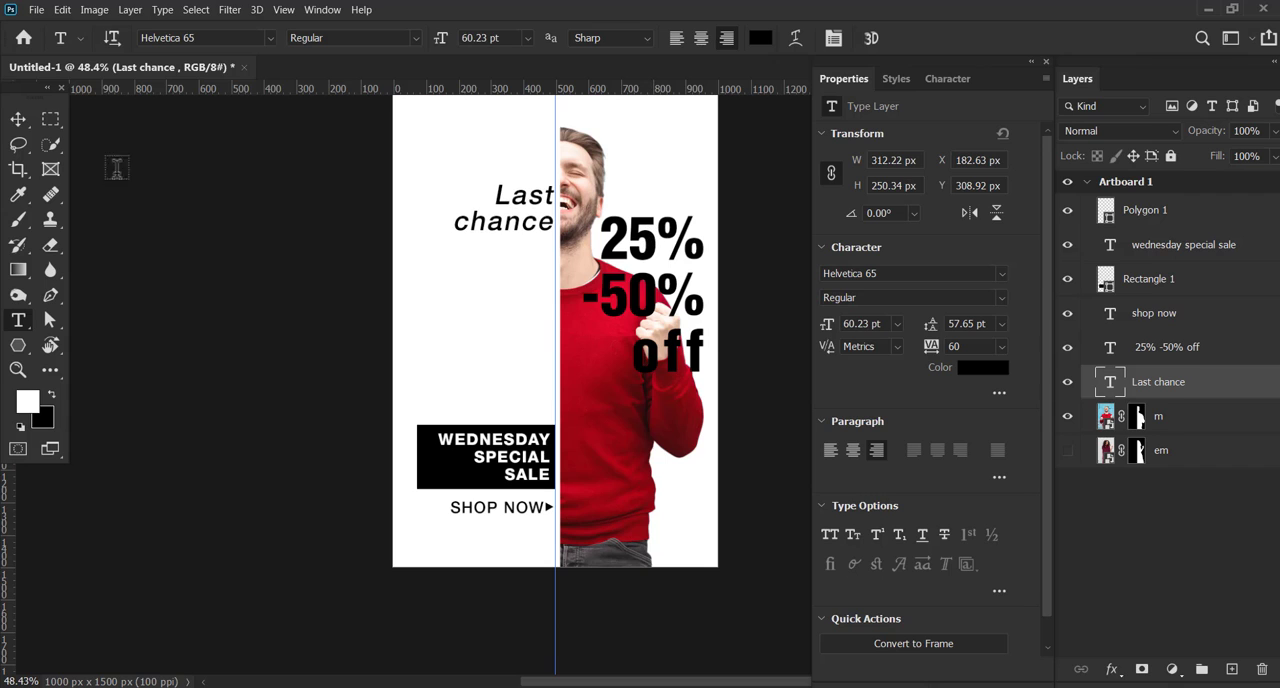
Move the condensed 25% -50% off text into the blank half below Last chance
click(18, 119)
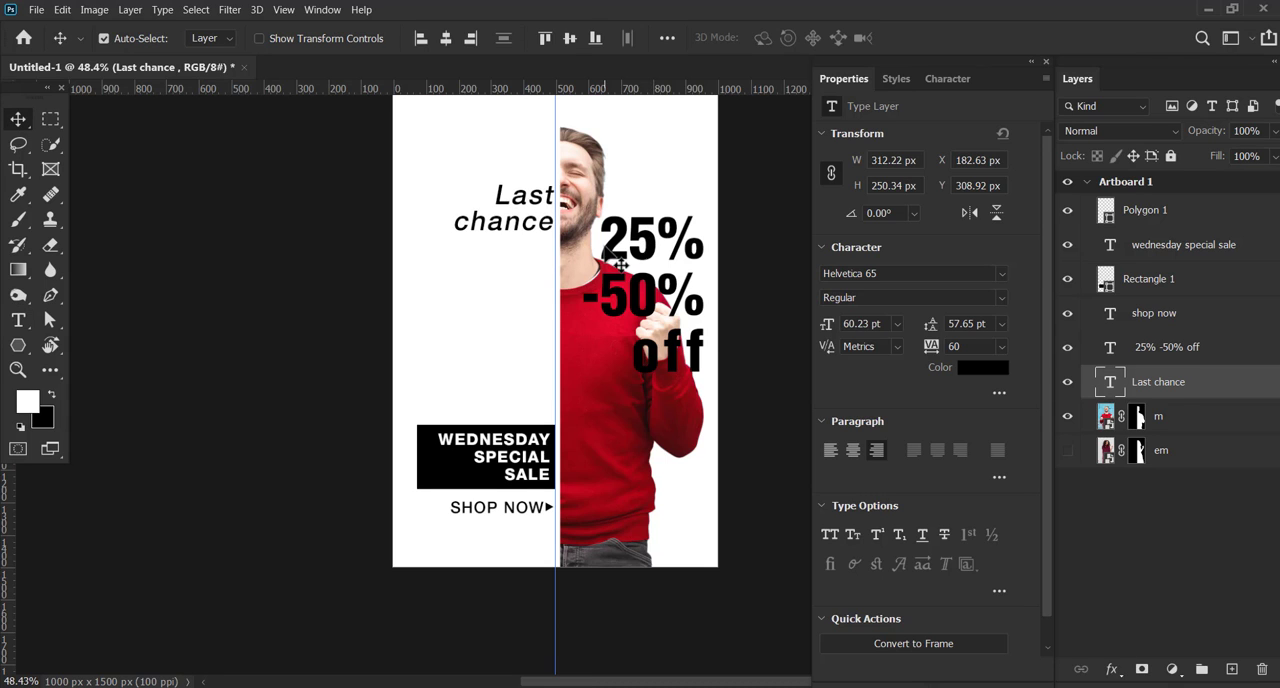
drag(620, 259, 466, 290)
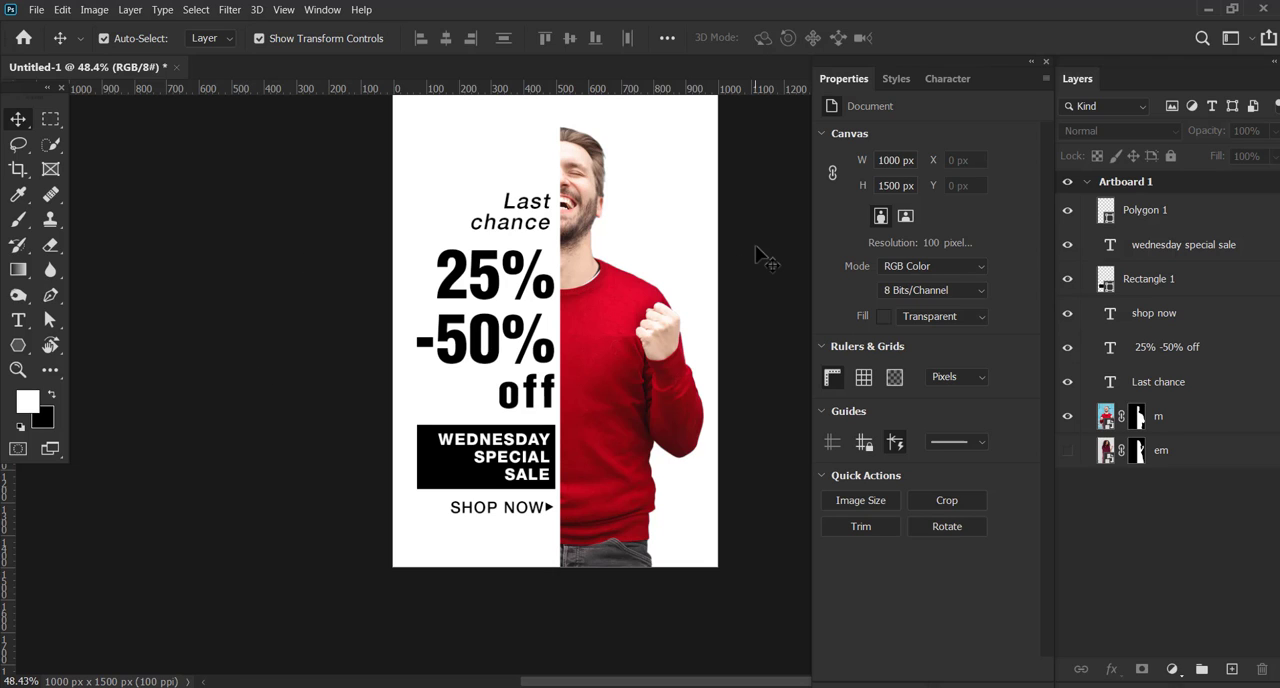
Check the man's layer by toggling its visibility, then turn off the transform controls and deselect it
click(615, 319)
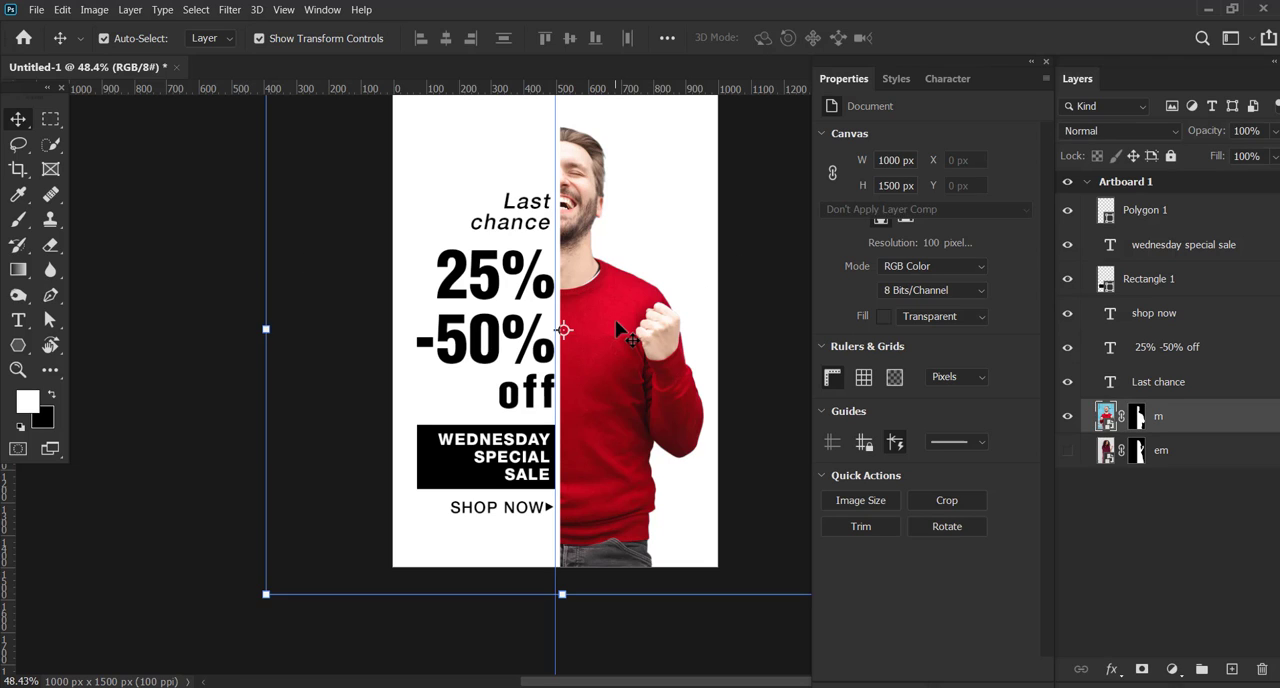
click(1068, 418)
click(1068, 418)
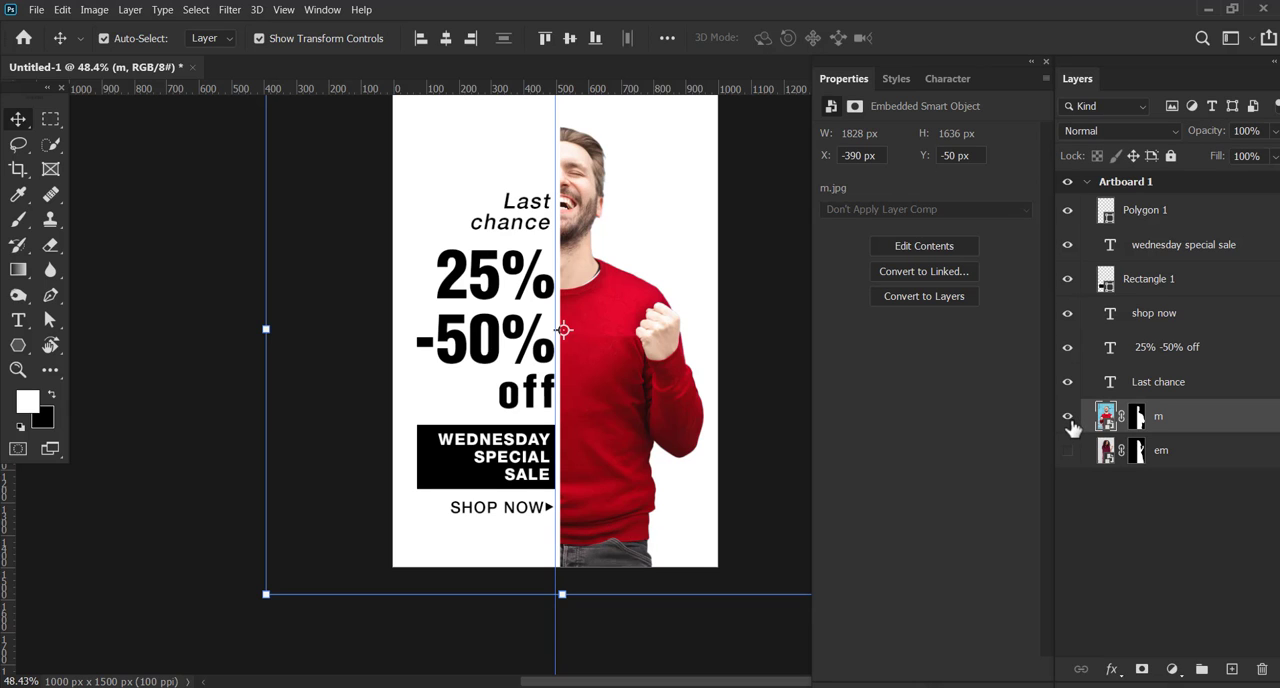
click(305, 40)
click(196, 189)
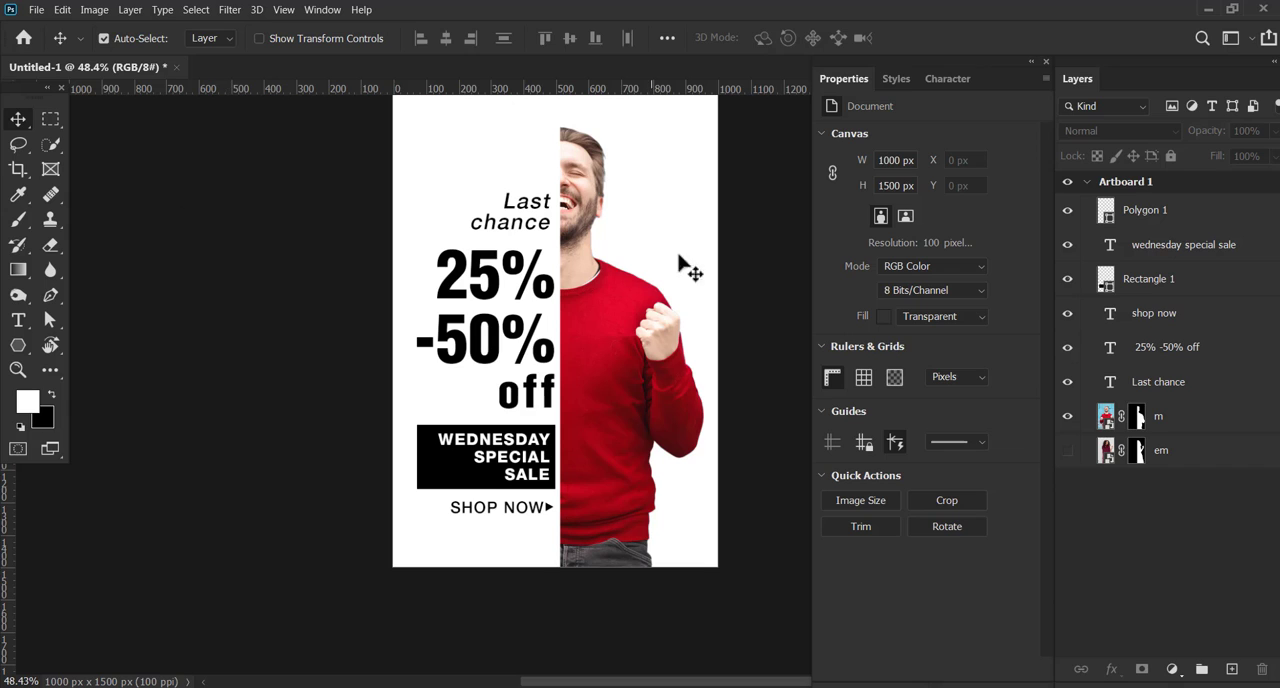
drag(735, 219, 679, 279)
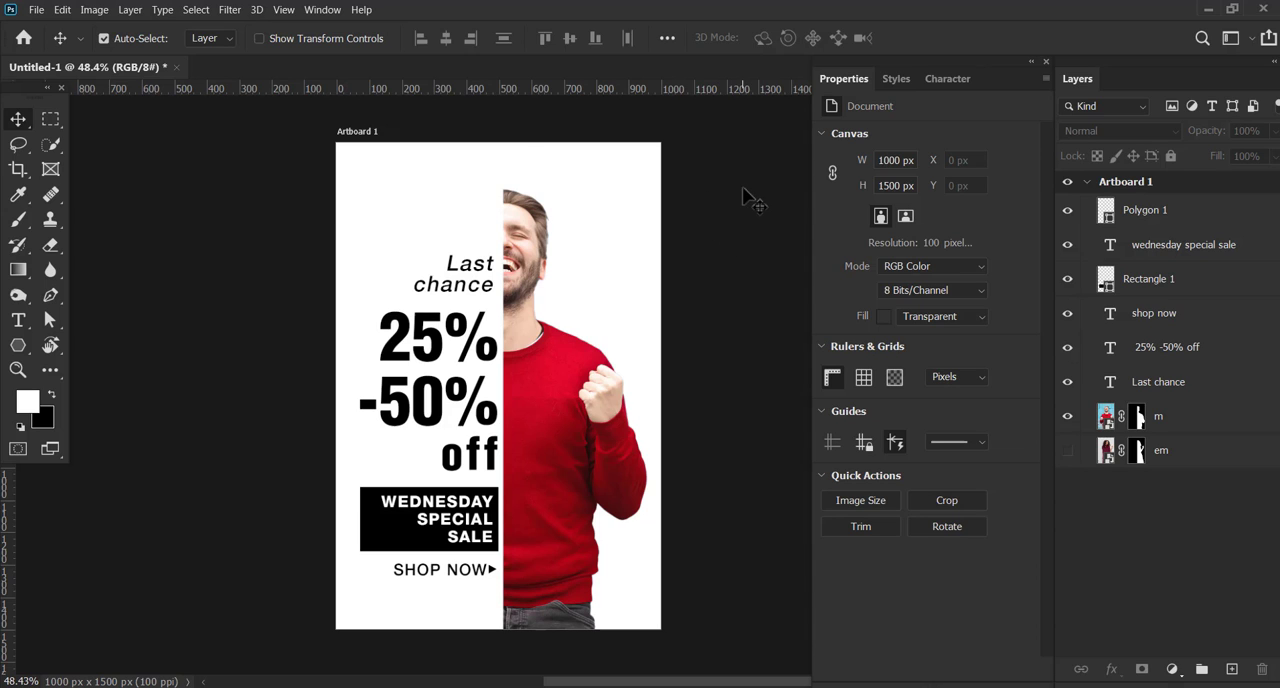
Open the Timeline, create a video timeline for the artboard and reposition it so its controls are accessible
click(320, 10)
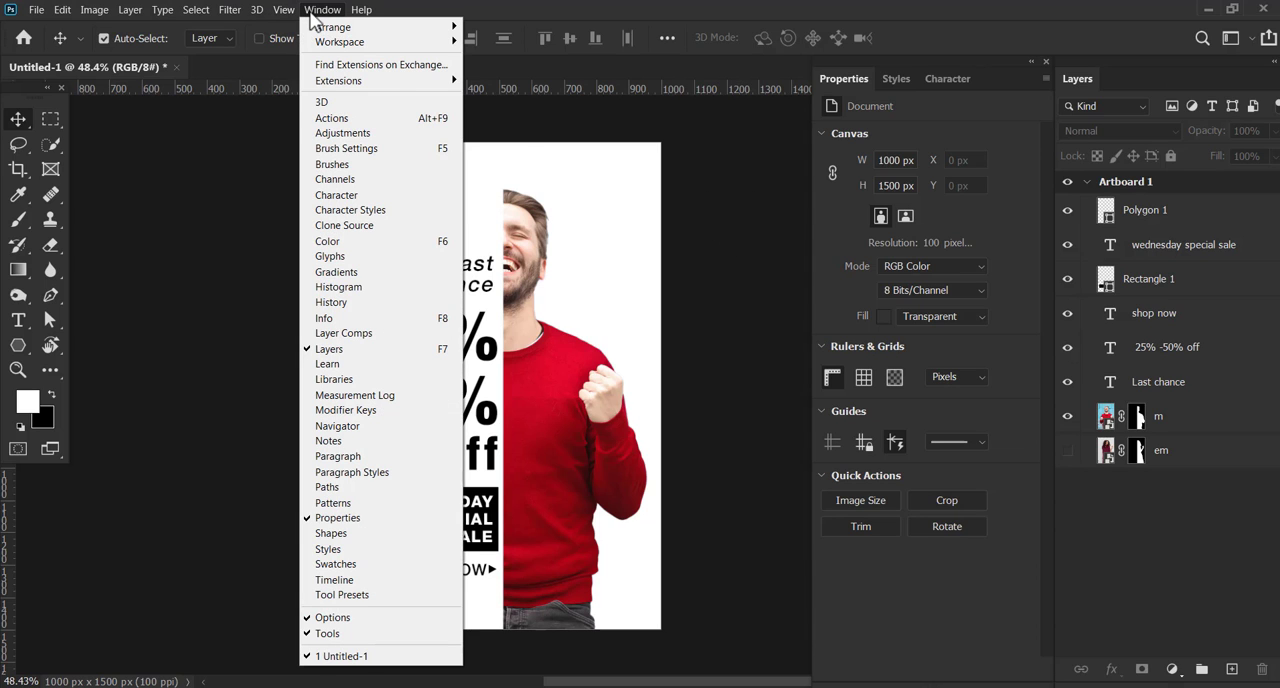
click(370, 581)
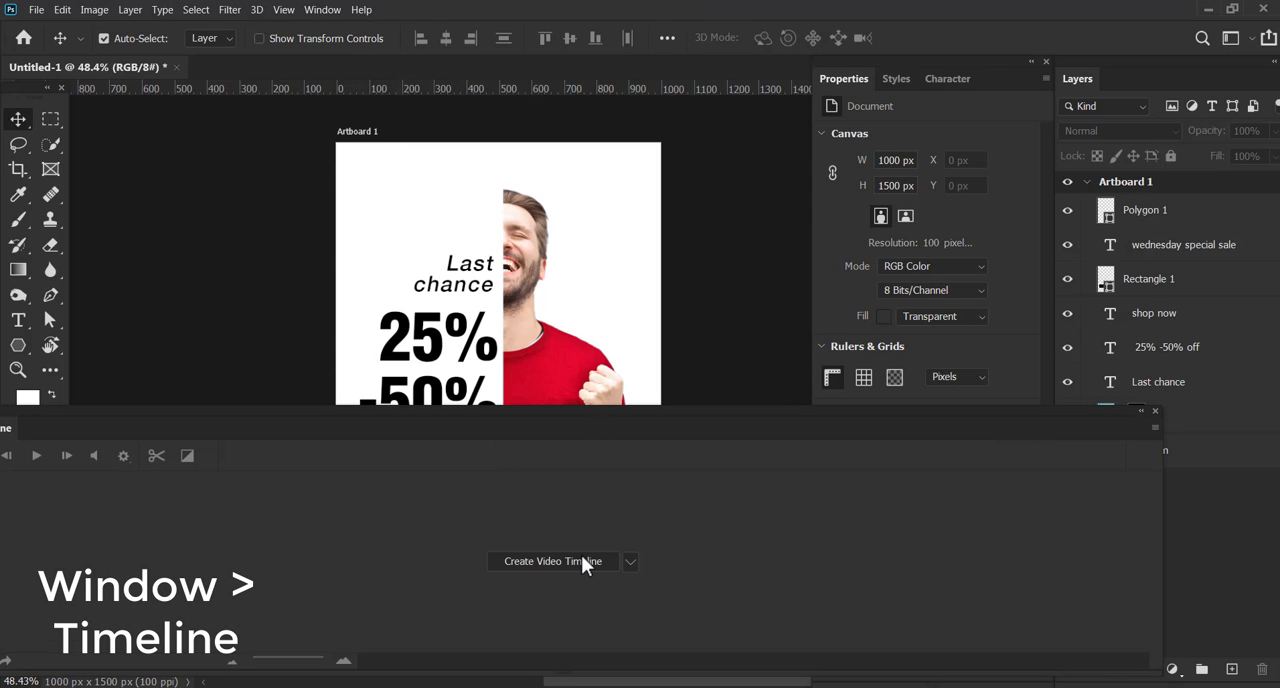
click(584, 561)
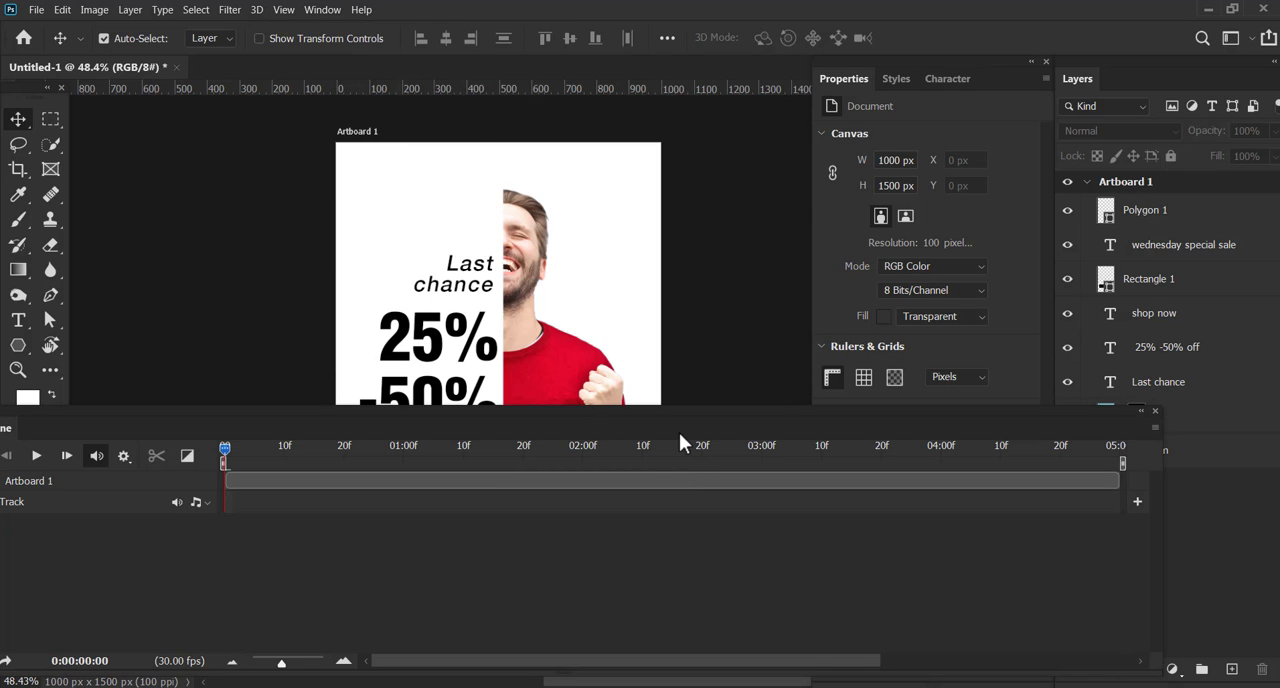
drag(689, 414, 727, 426)
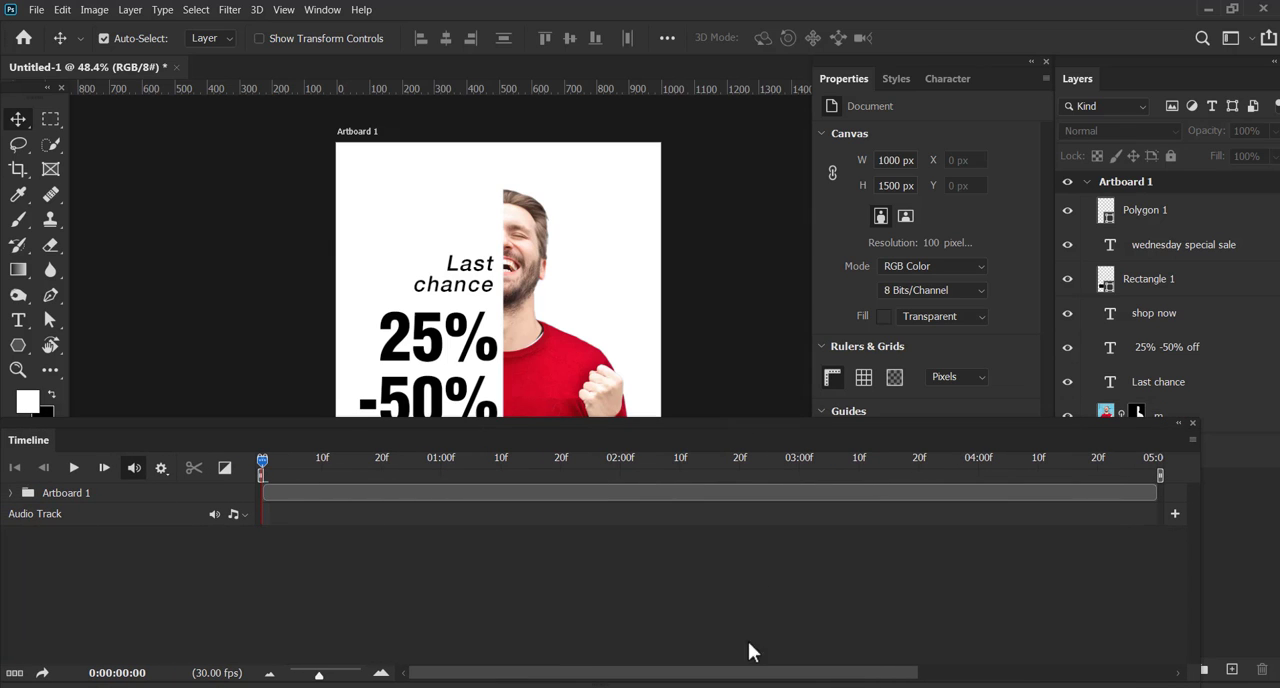
drag(834, 420, 876, 456)
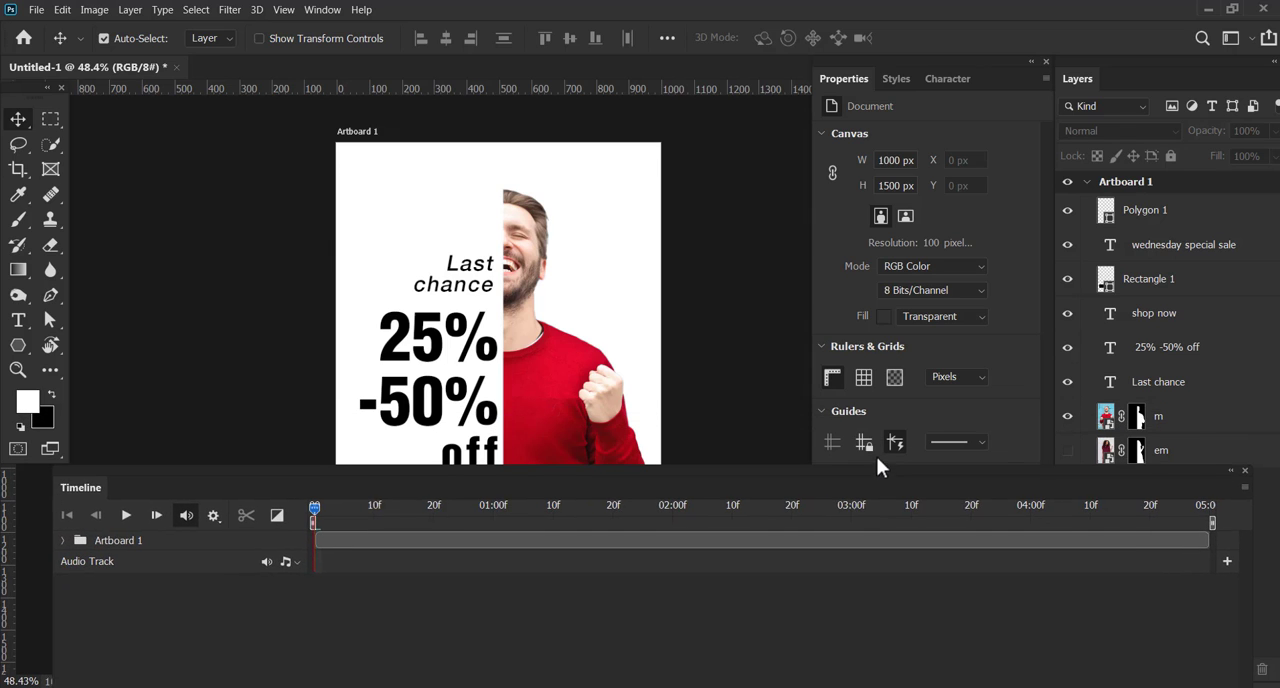
Expand the Artboard 1 group in the timeline and raise the panel to expose the m and em tracks
click(58, 530)
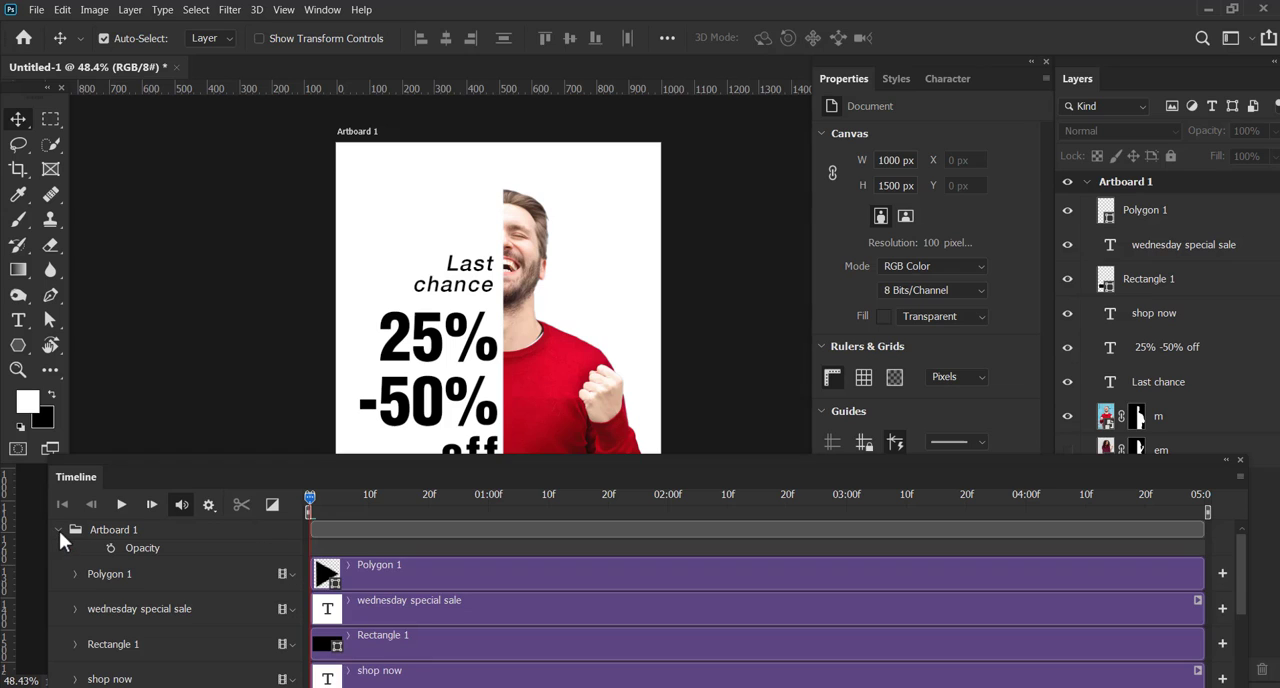
scroll(470, 560, down, 5)
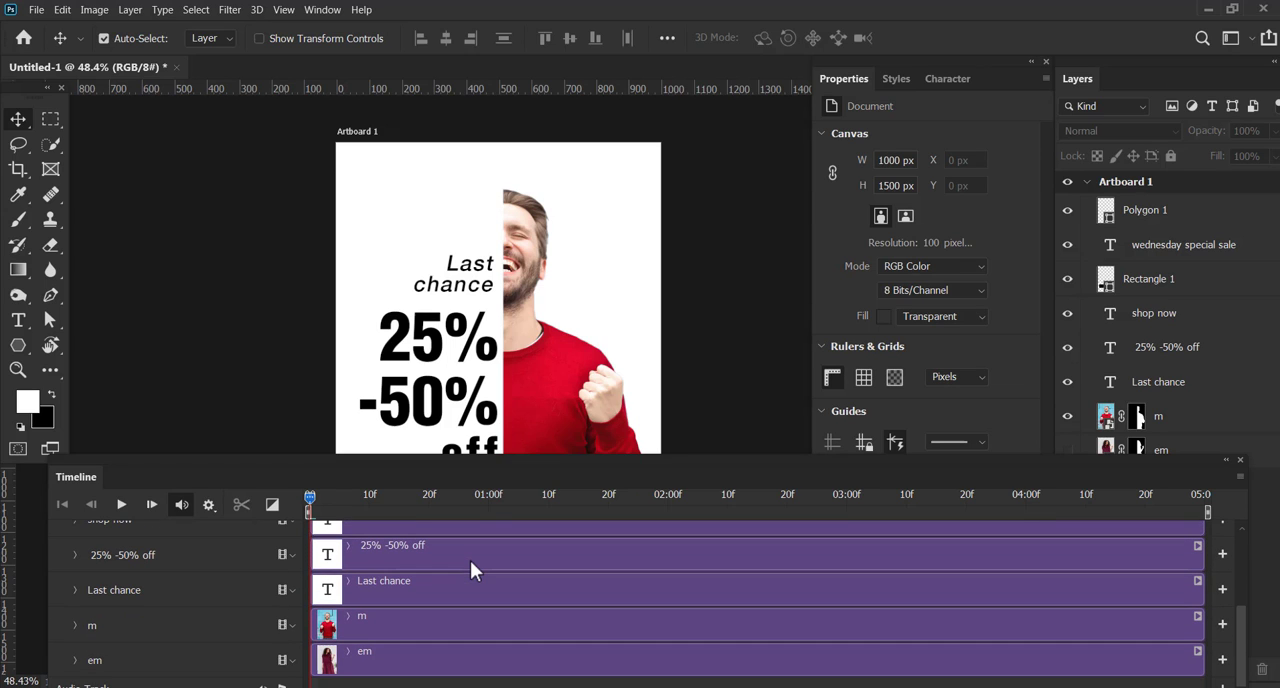
drag(512, 458, 507, 428)
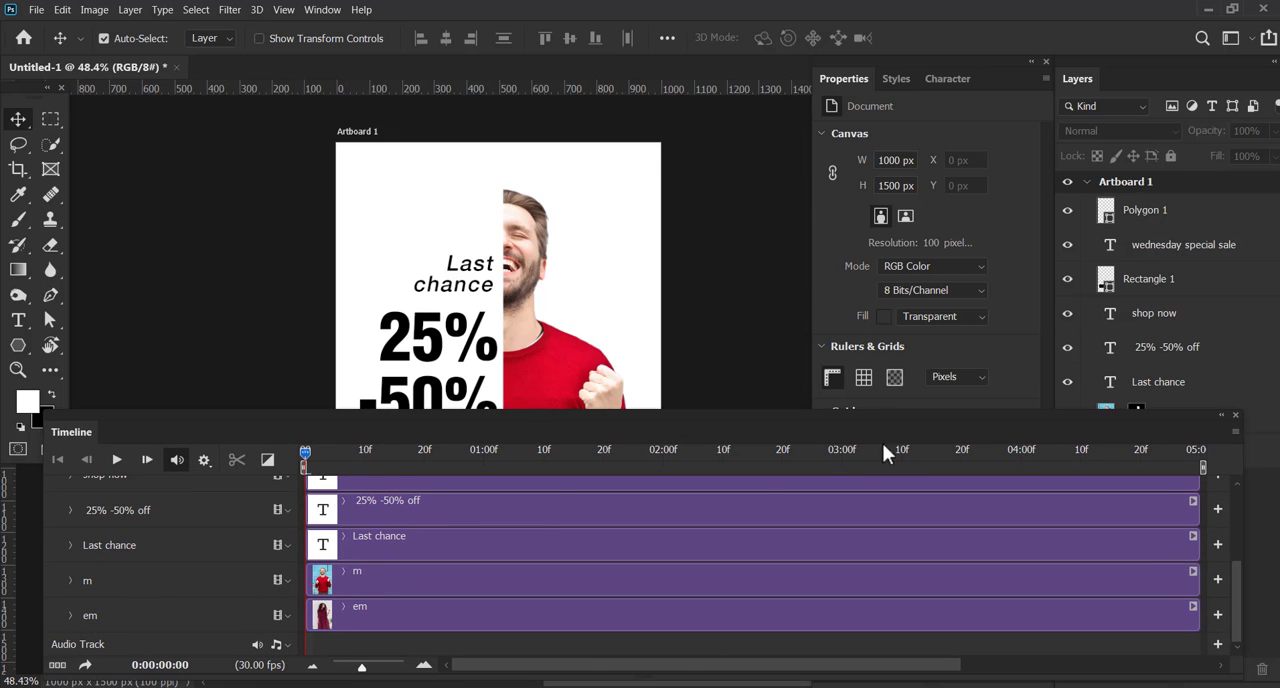
drag(946, 420, 950, 406)
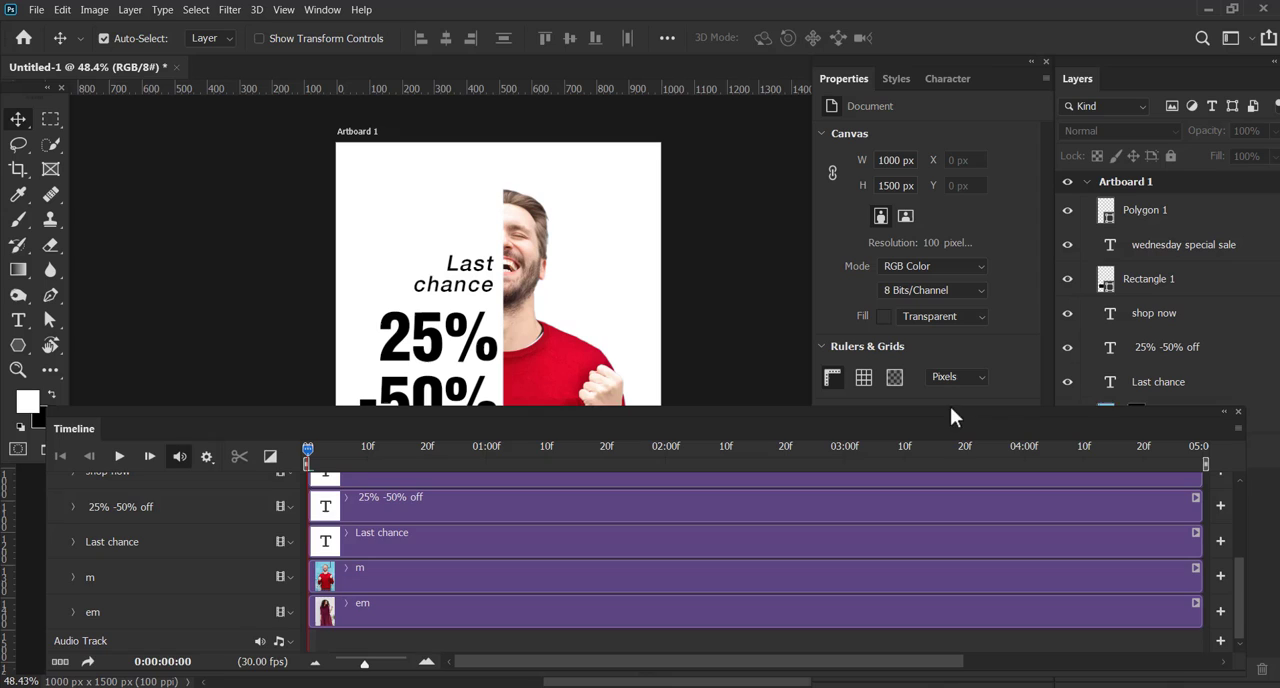
Examine the m and em tracks in the timeline and their animatable properties
click(365, 607)
click(349, 569)
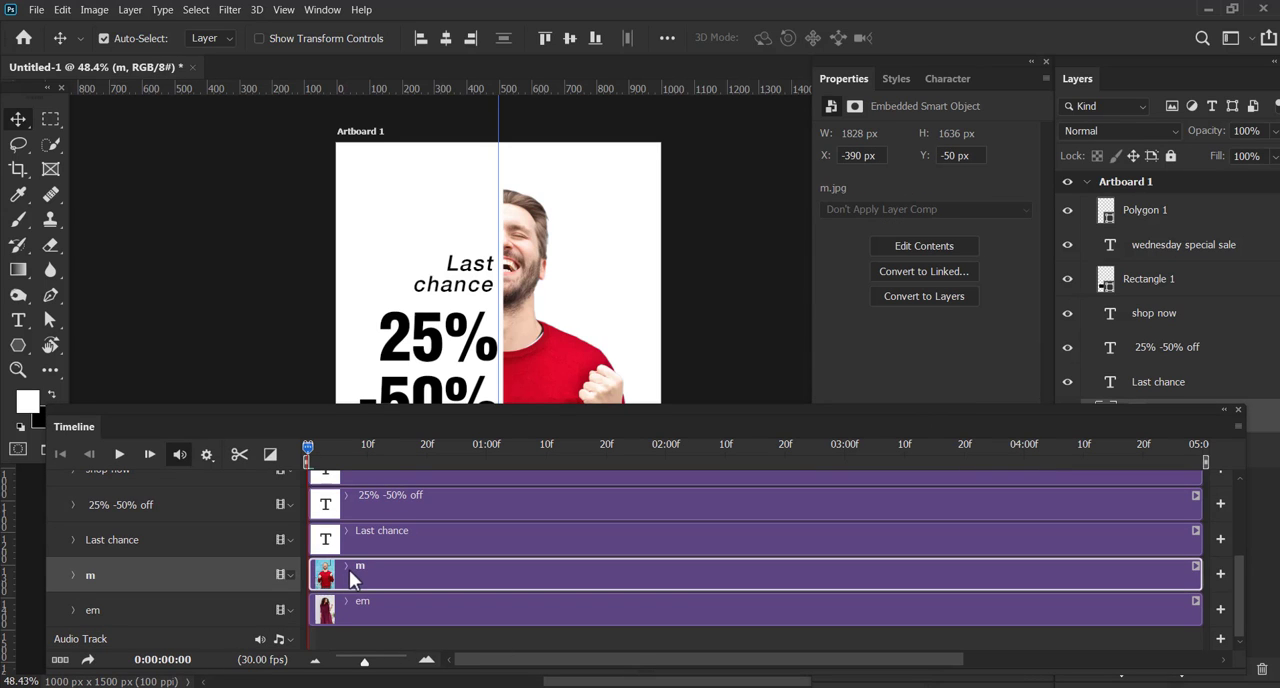
click(291, 575)
click(291, 575)
click(74, 576)
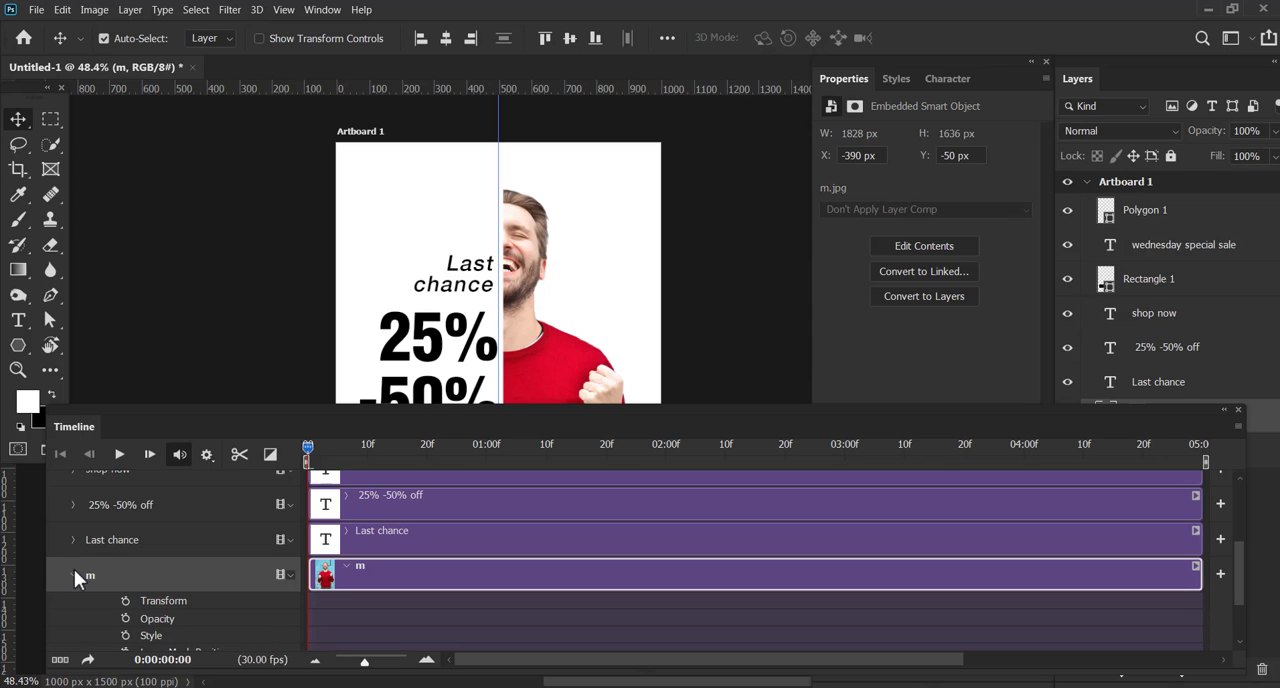
click(74, 576)
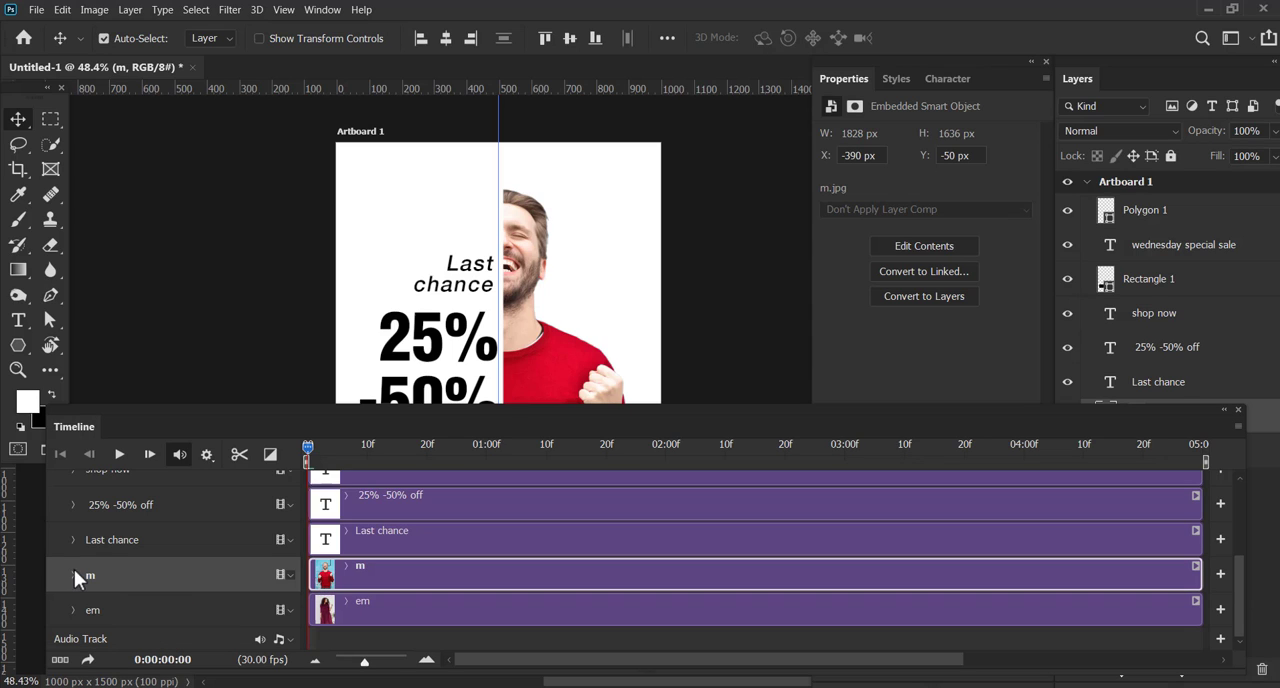
click(348, 603)
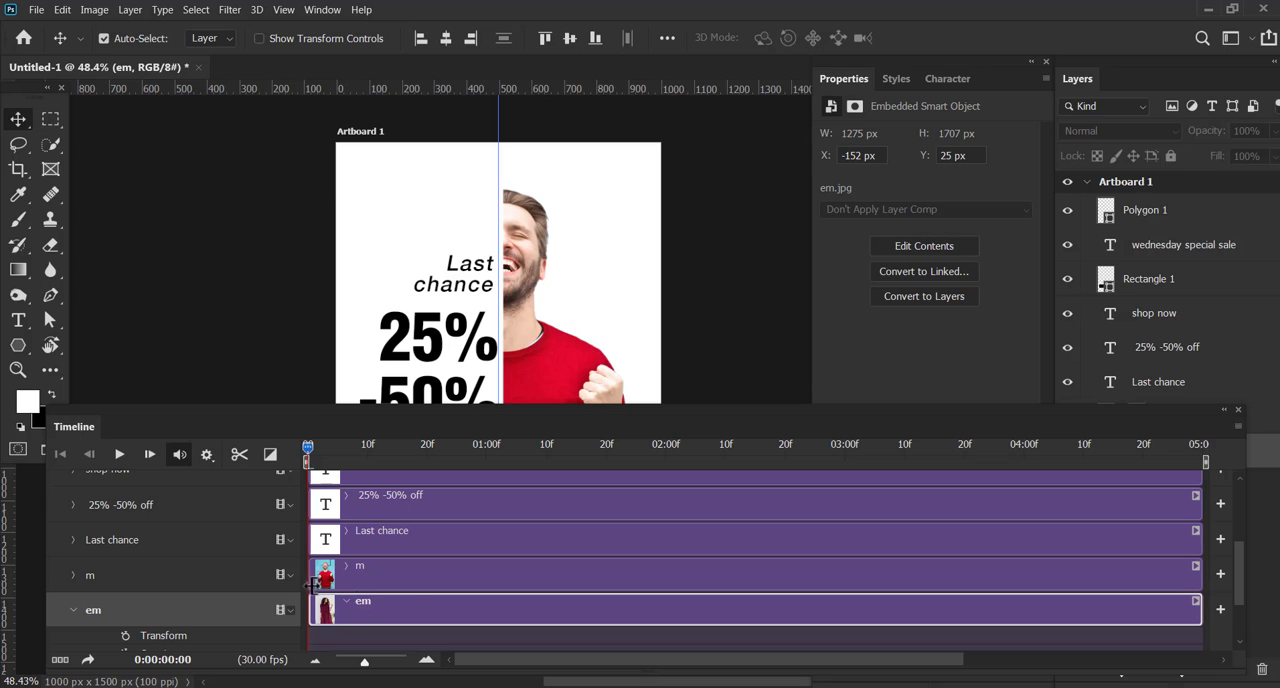
Trim the start of the m clip so the man's image begins at about frame 7
click(408, 587)
click(414, 610)
click(375, 572)
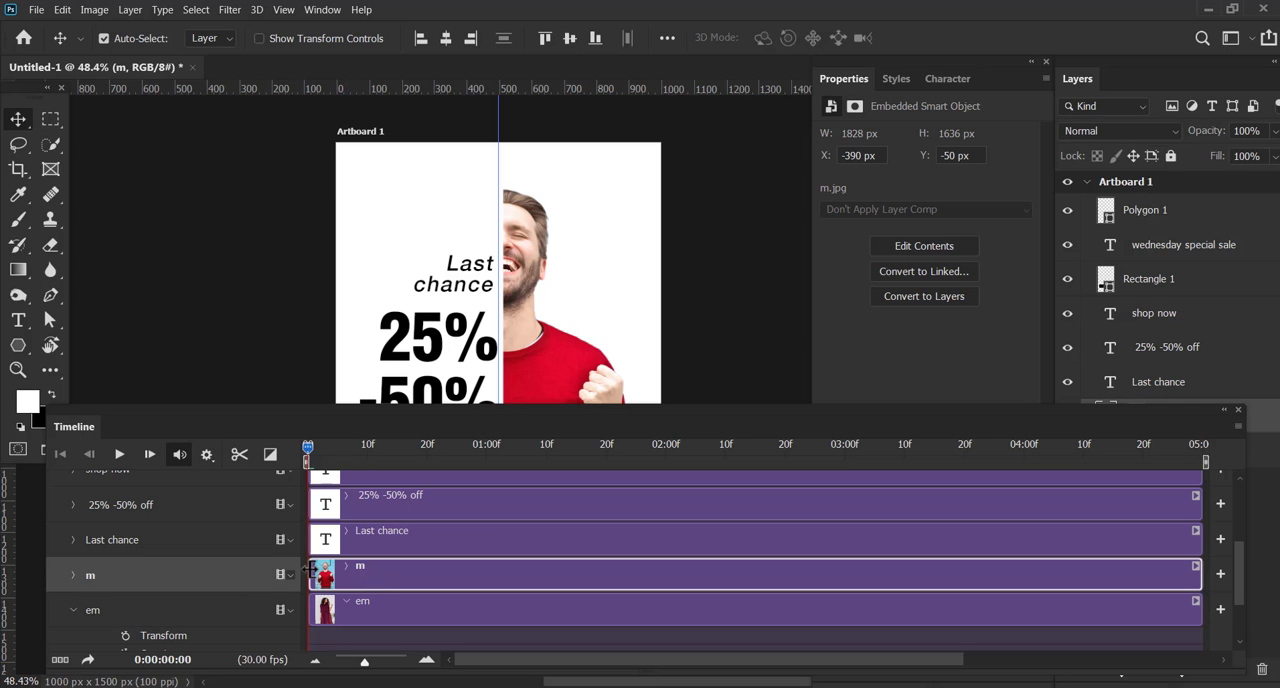
drag(311, 573, 394, 574)
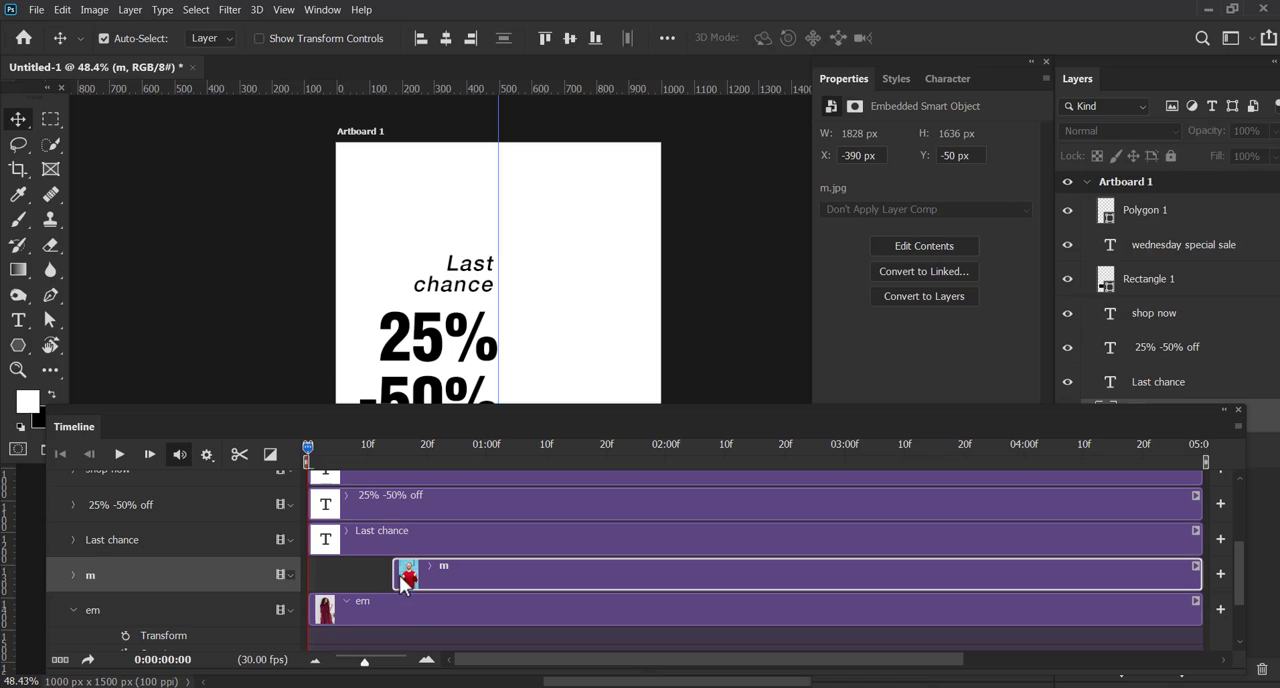
drag(394, 574, 352, 570)
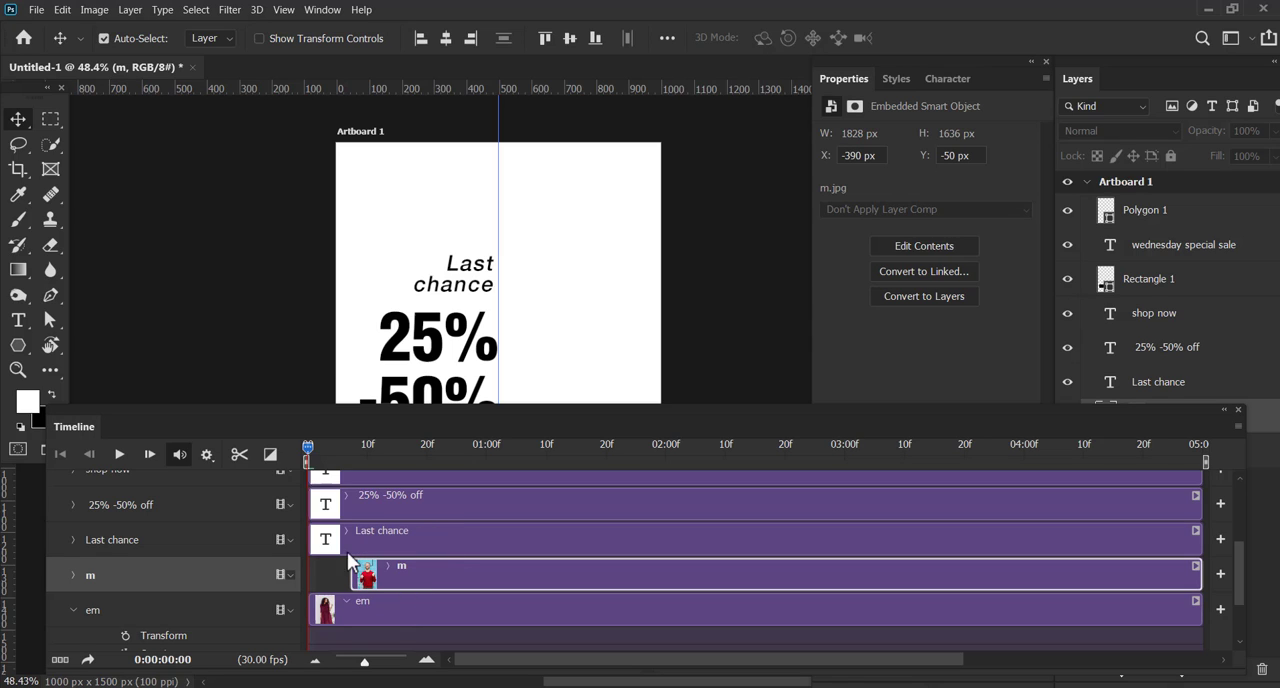
Play the timeline to check the trimmed m clip, collapse the em track and return the playhead near the start
click(120, 460)
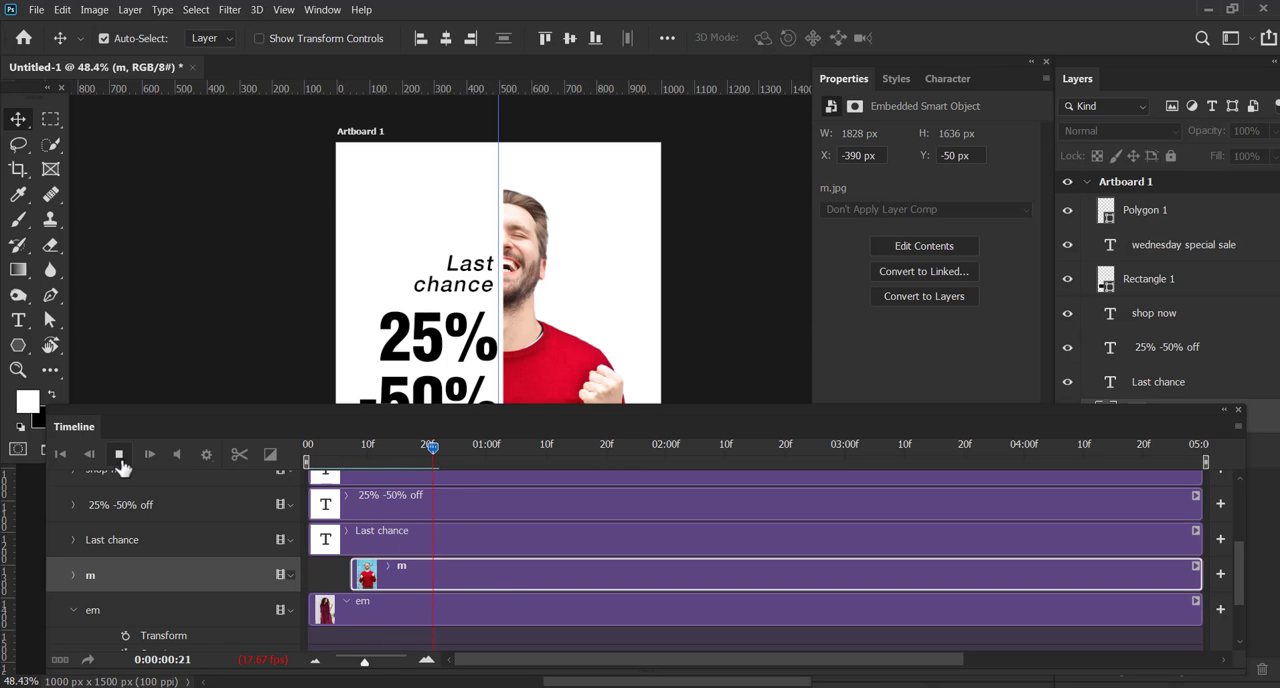
click(120, 457)
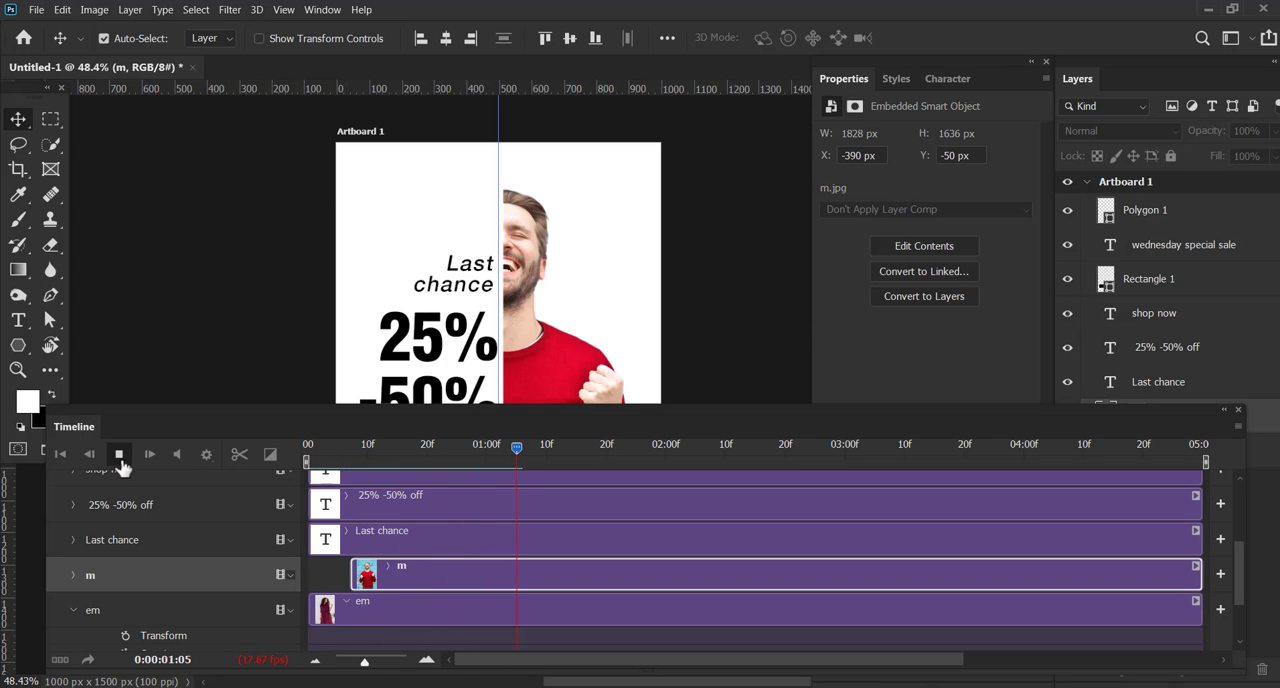
click(356, 611)
click(73, 610)
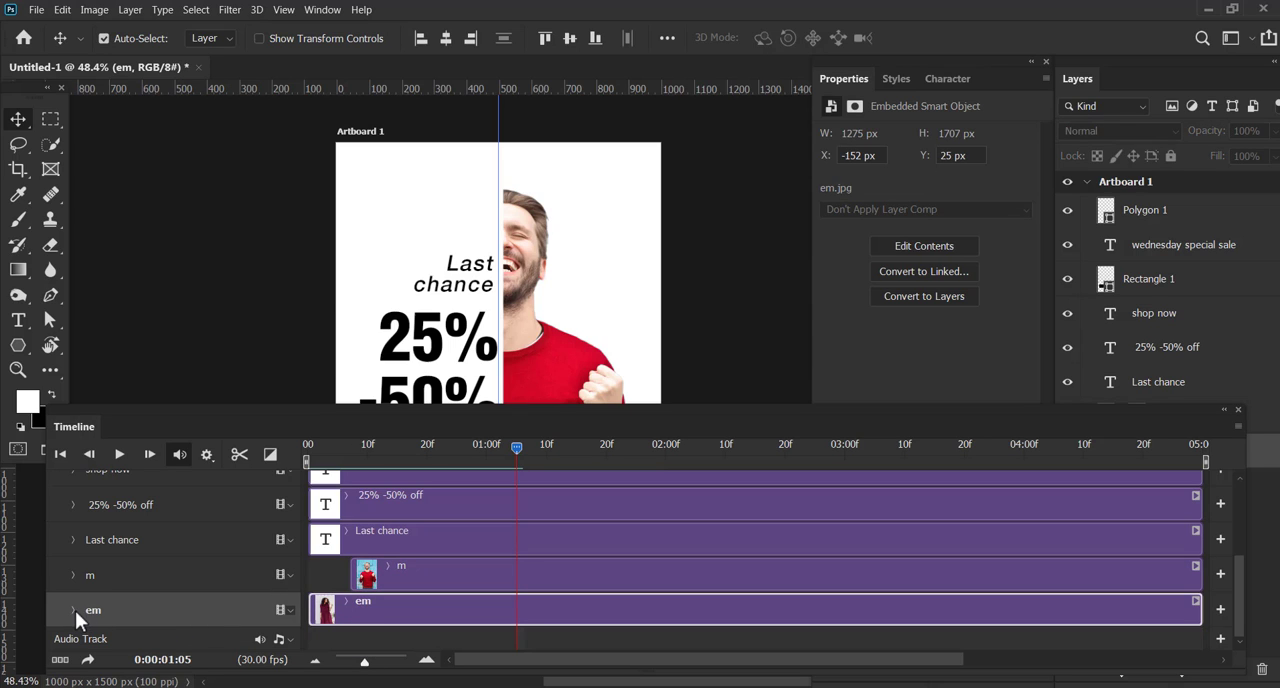
mouse_move(334, 455)
mouse_down()
mouse_move(306, 447)
mouse_move(321, 449)
mouse_up()
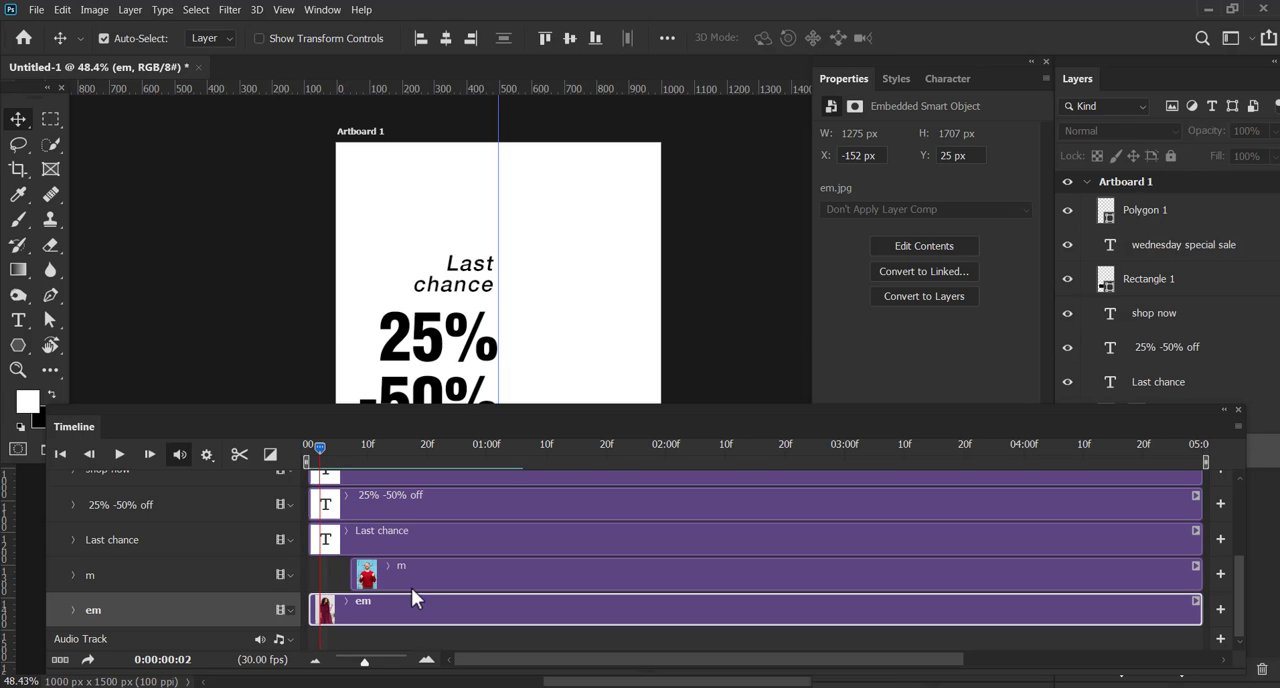
Make the em layer visible and reposition the Timeline so the em track and its layer are reachable
drag(449, 414, 450, 521)
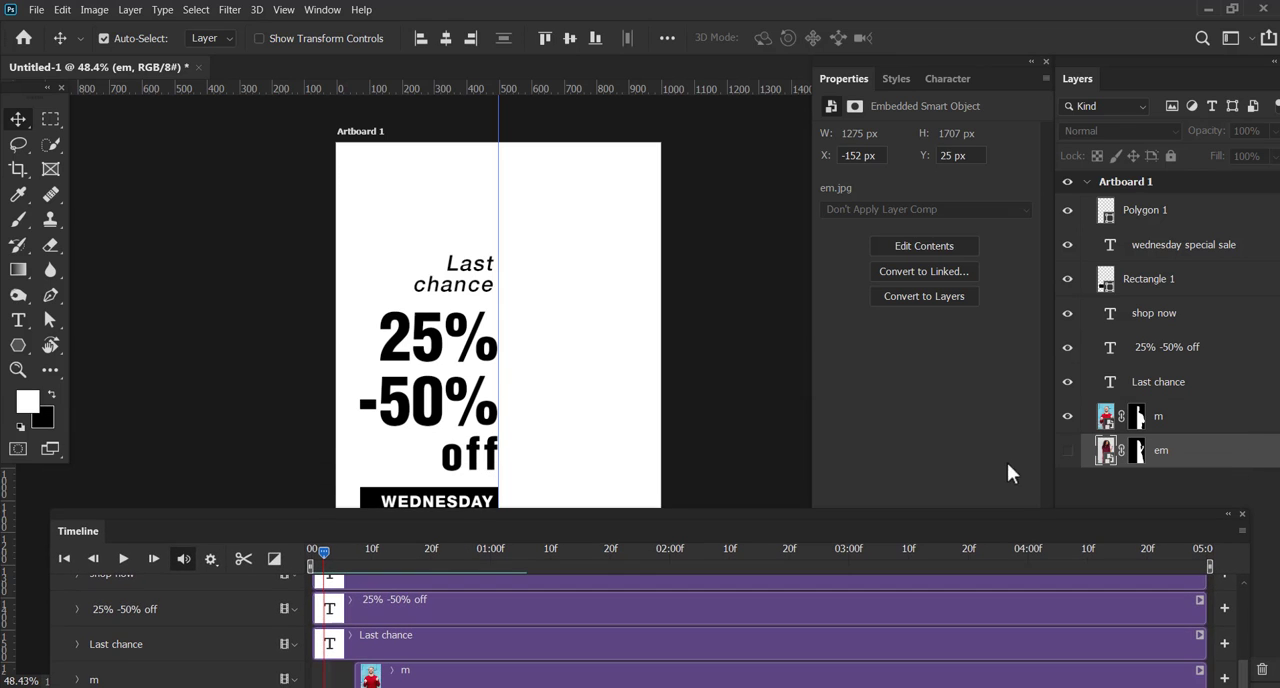
click(1067, 450)
drag(885, 513, 904, 460)
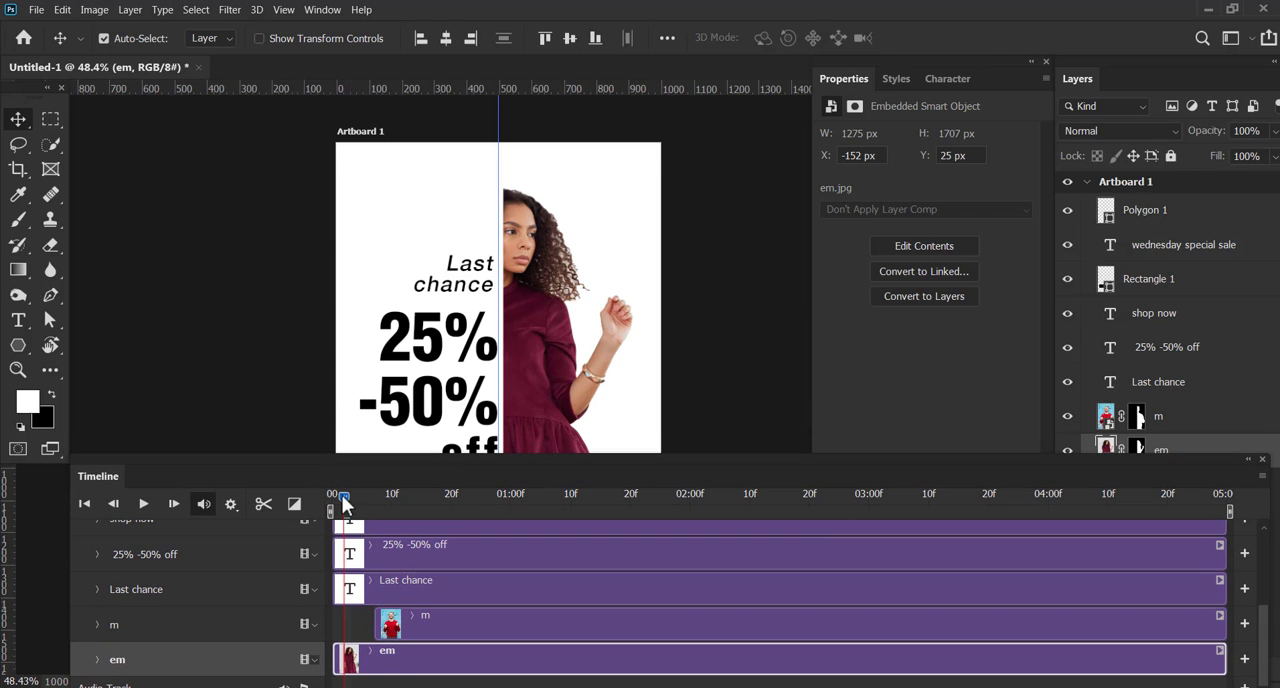
Play the timeline from the first frame to check the woman's and man's images together
drag(342, 495, 315, 496)
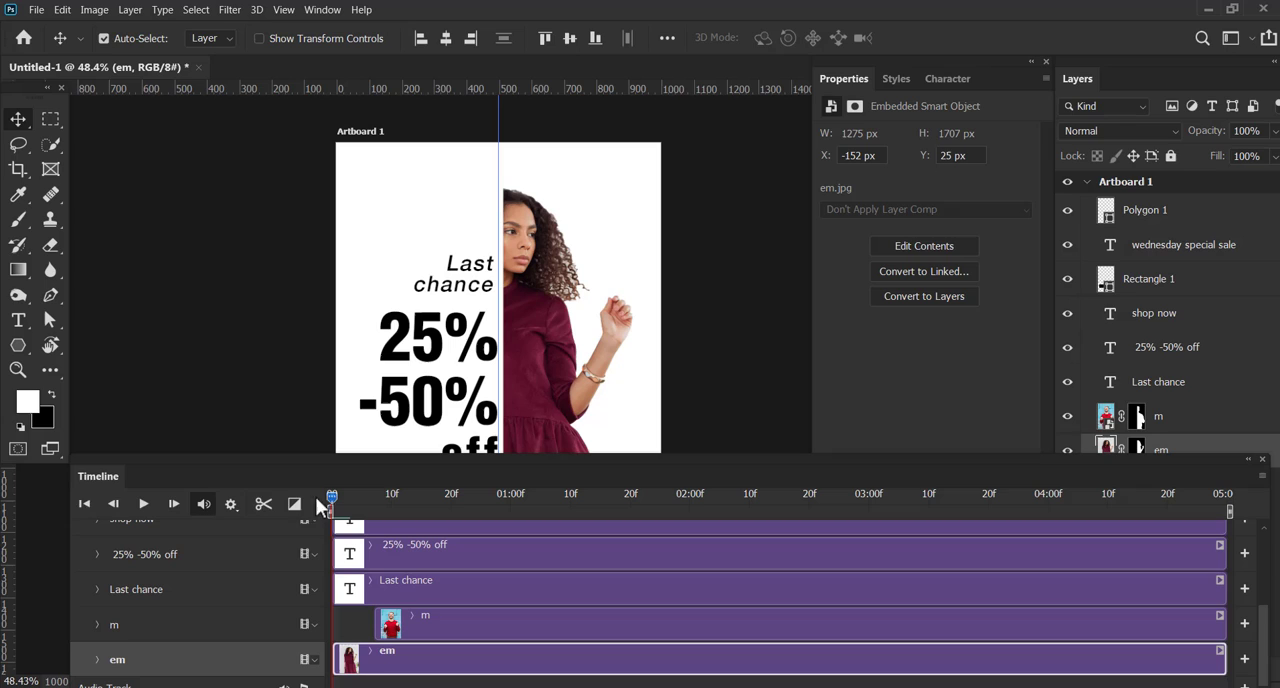
click(143, 506)
click(143, 506)
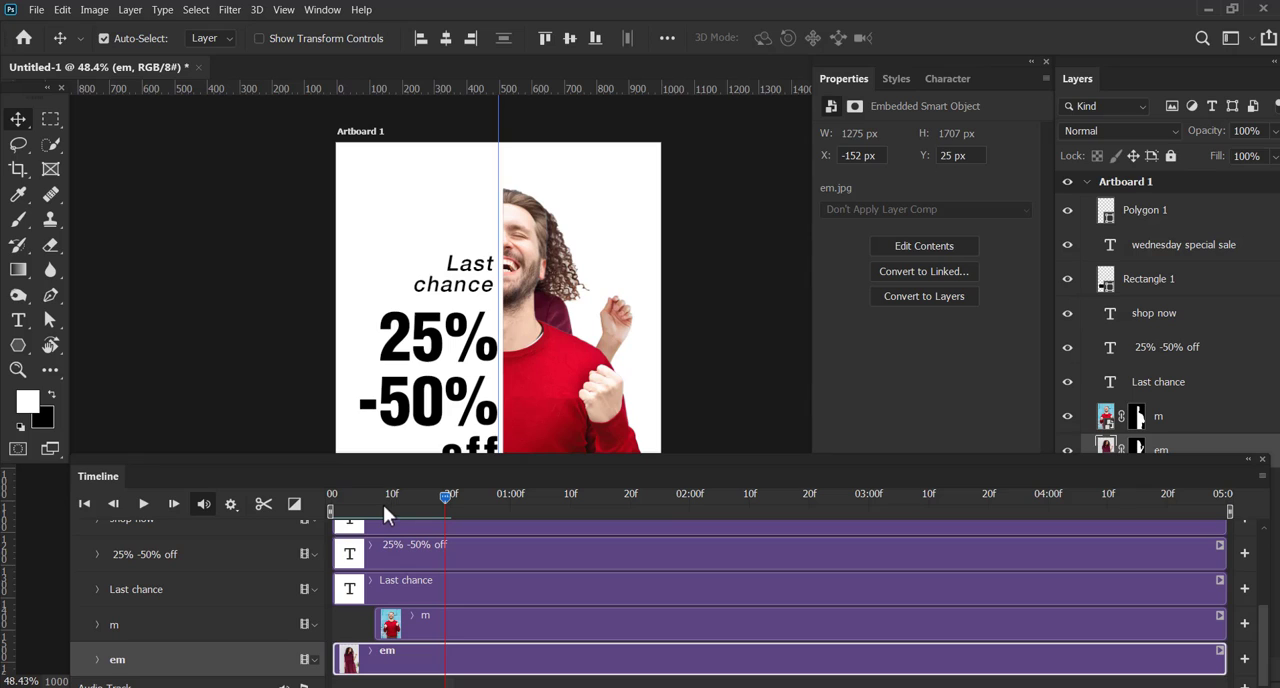
Split the em clip at frame 7, where the m clip starts
drag(382, 496, 373, 497)
click(264, 503)
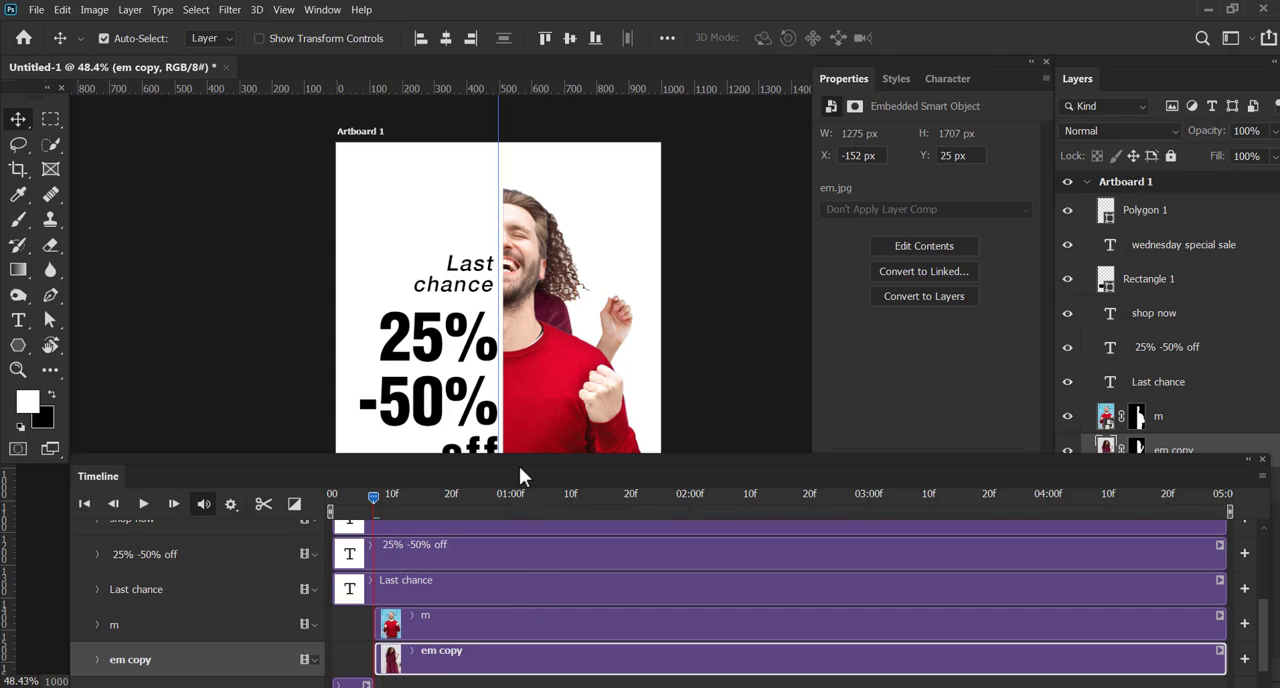
drag(519, 466, 508, 435)
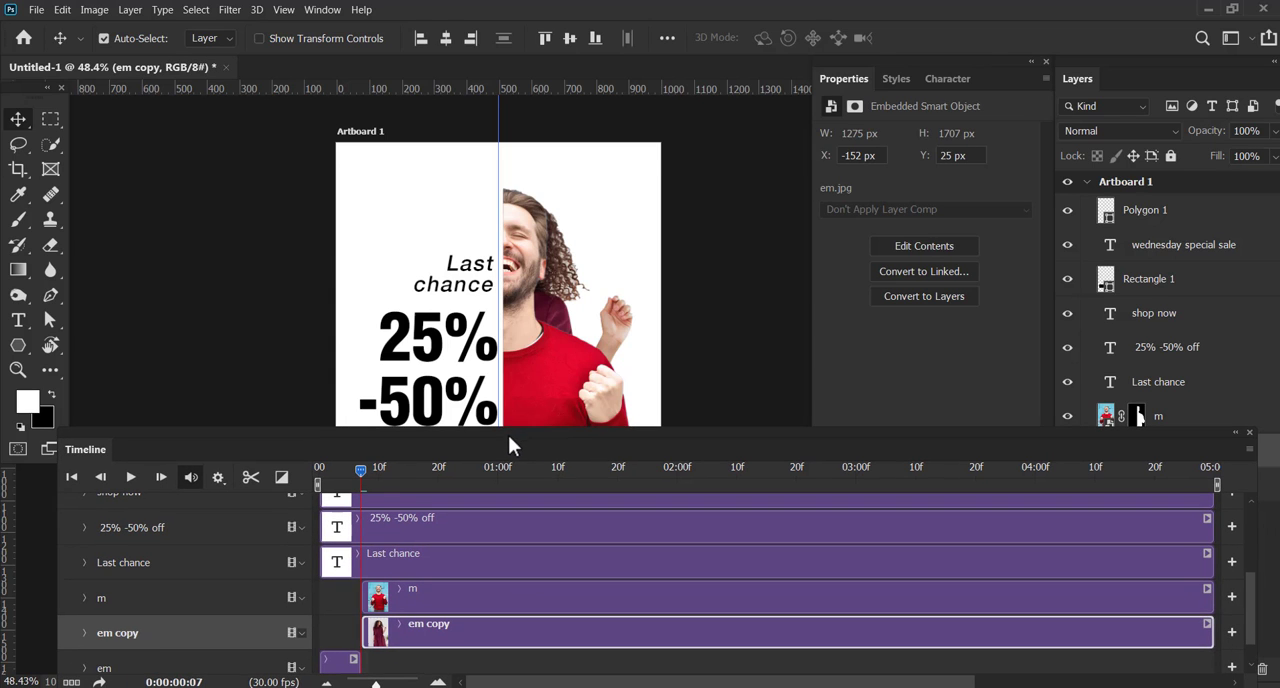
Arrange the workspace so the entire artboard and the lower timeline tracks are visible together
click(676, 276)
scroll(668, 270, down, 3)
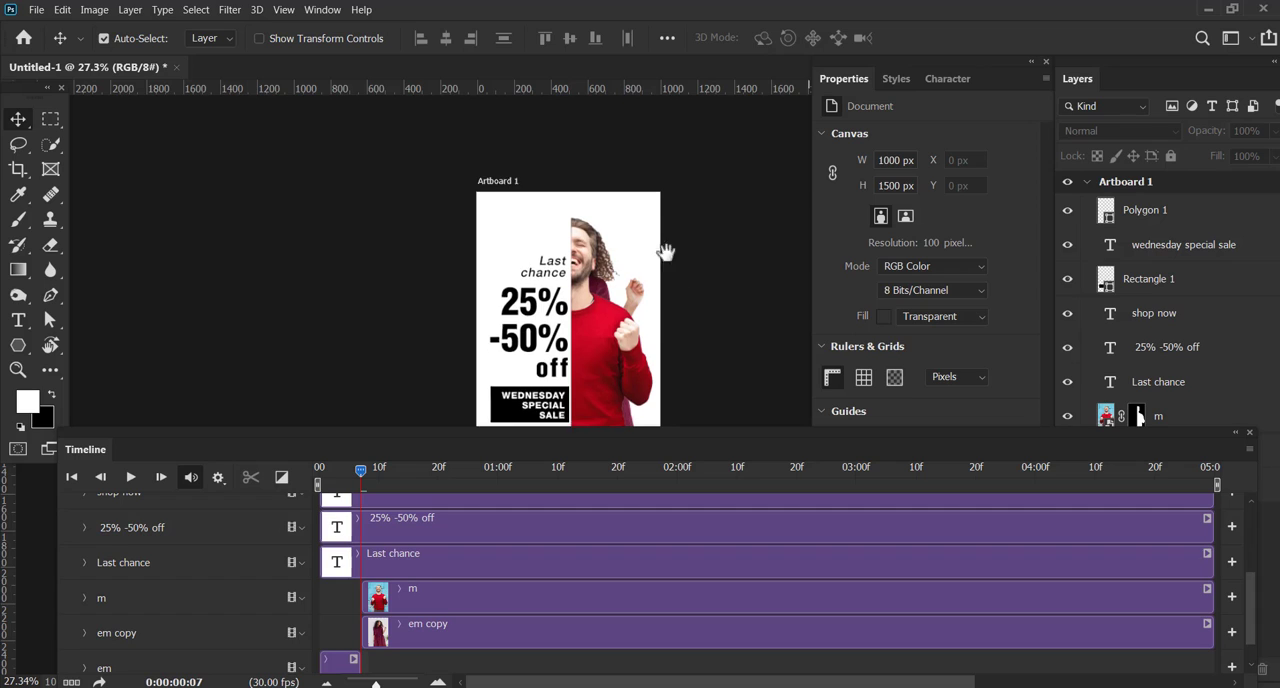
drag(666, 252, 654, 214)
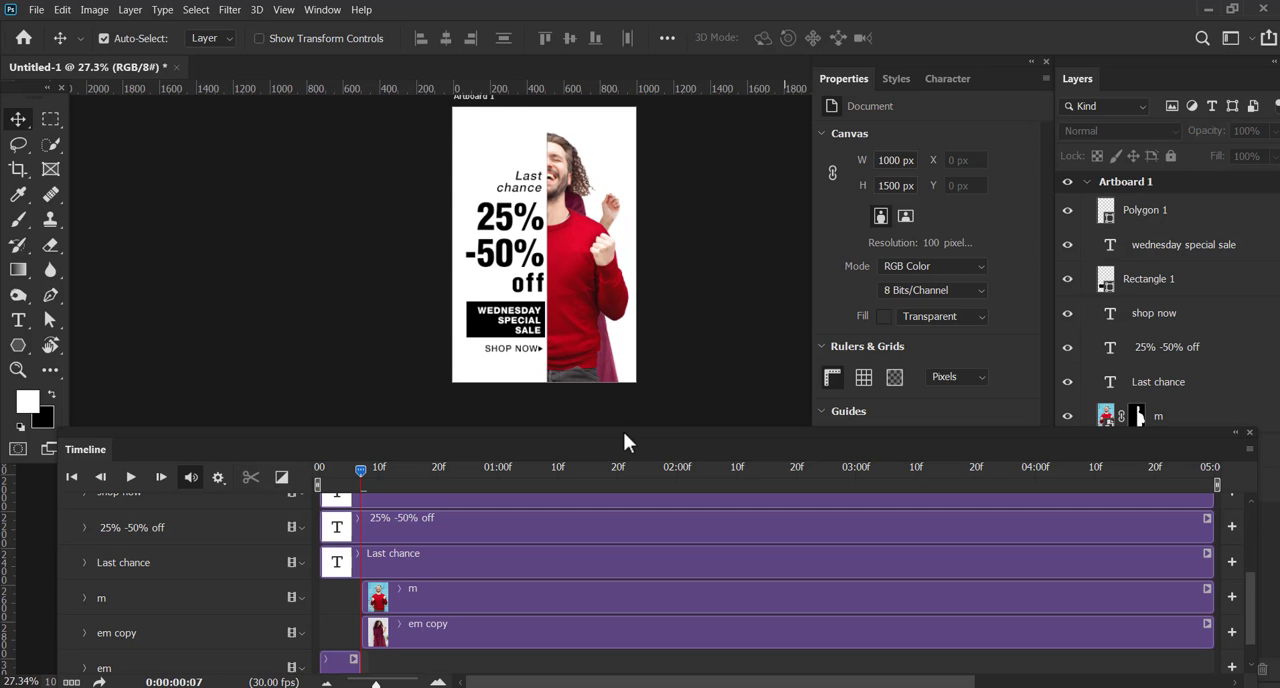
drag(633, 429, 626, 401)
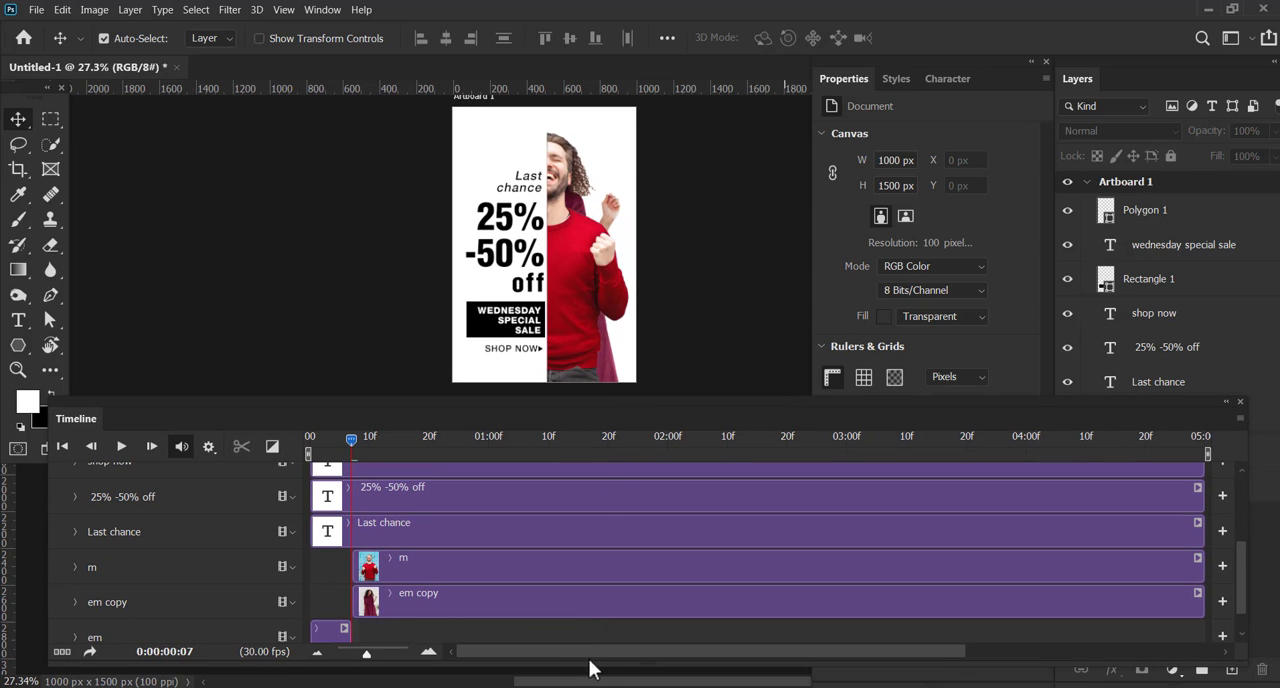
drag(592, 656, 600, 675)
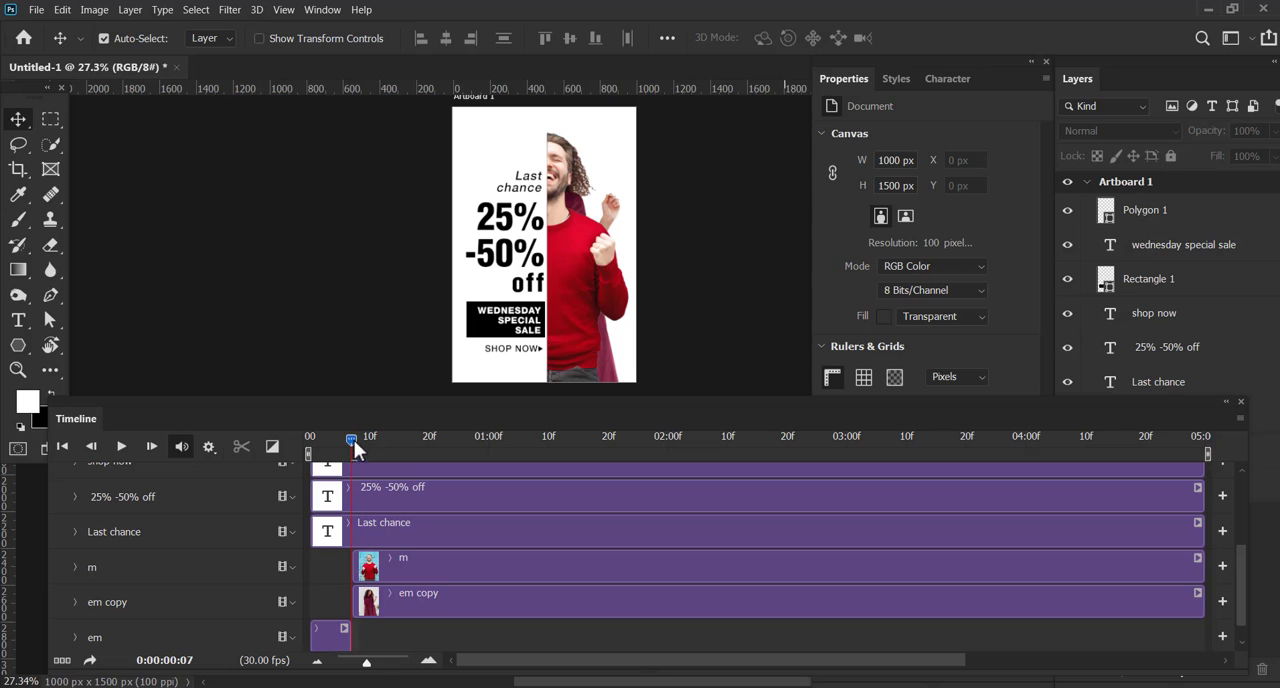
Shift the em copy clip so it starts at frame 15, keeping its track collapsed
click(394, 594)
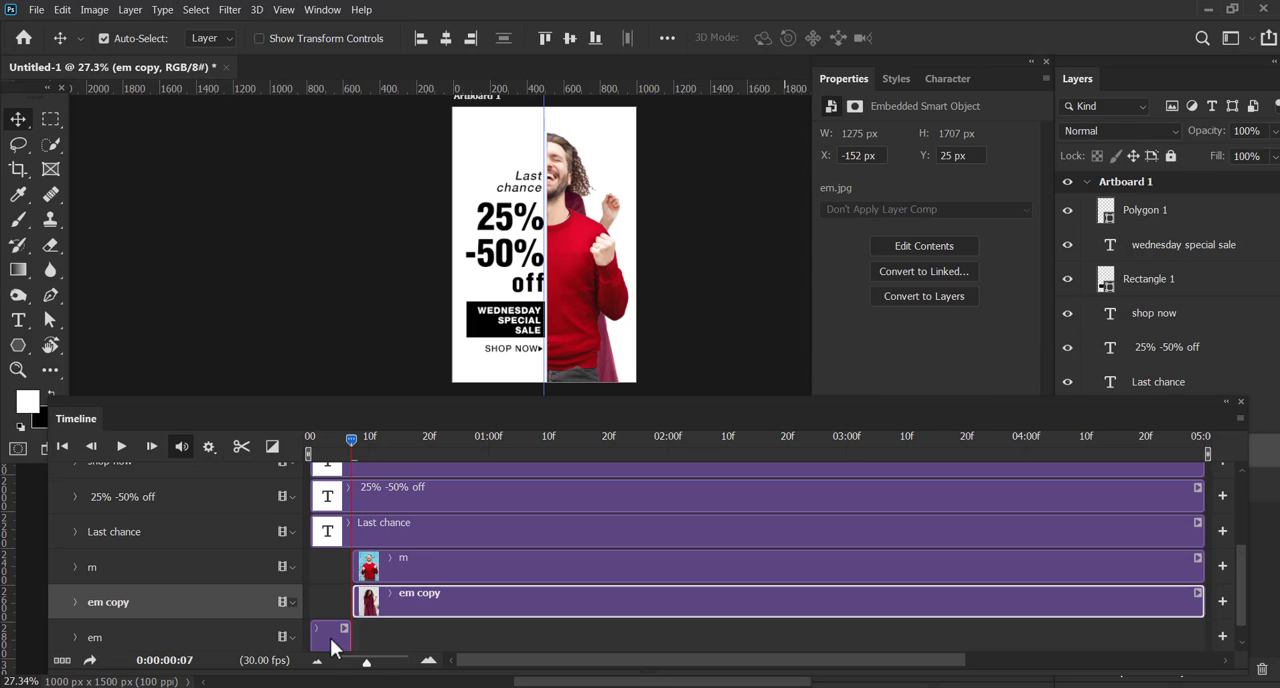
click(391, 594)
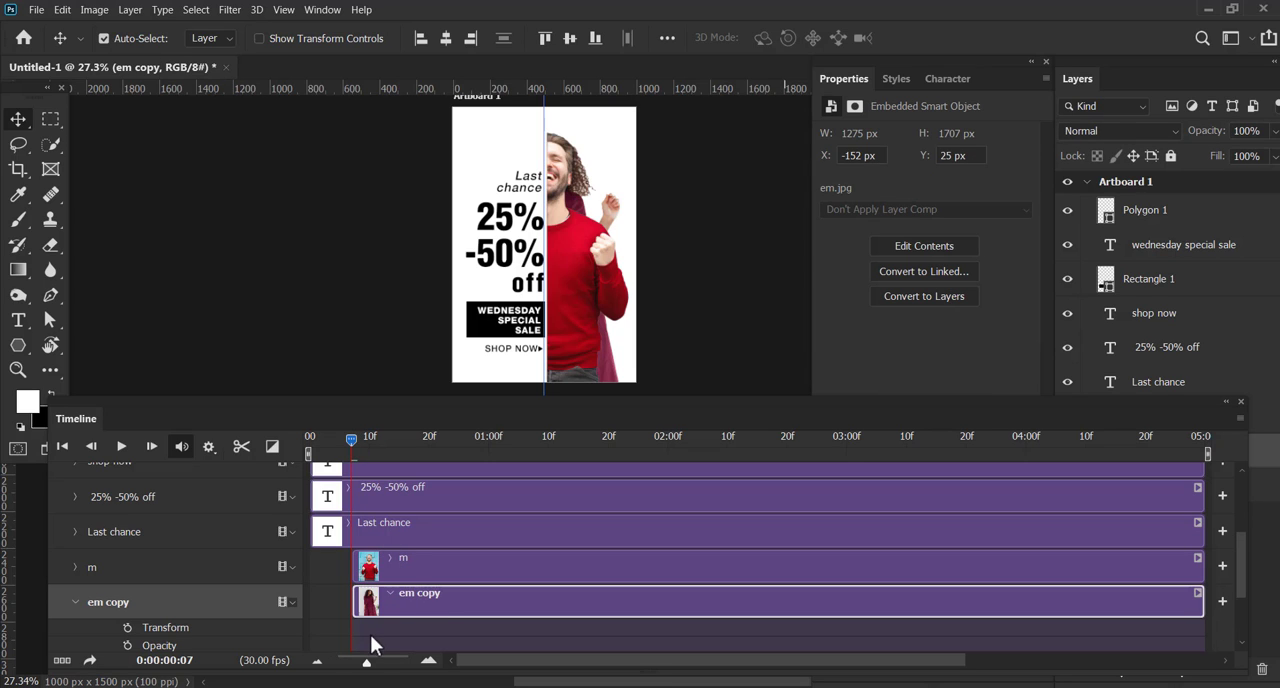
scroll(364, 610, down, 1)
click(76, 563)
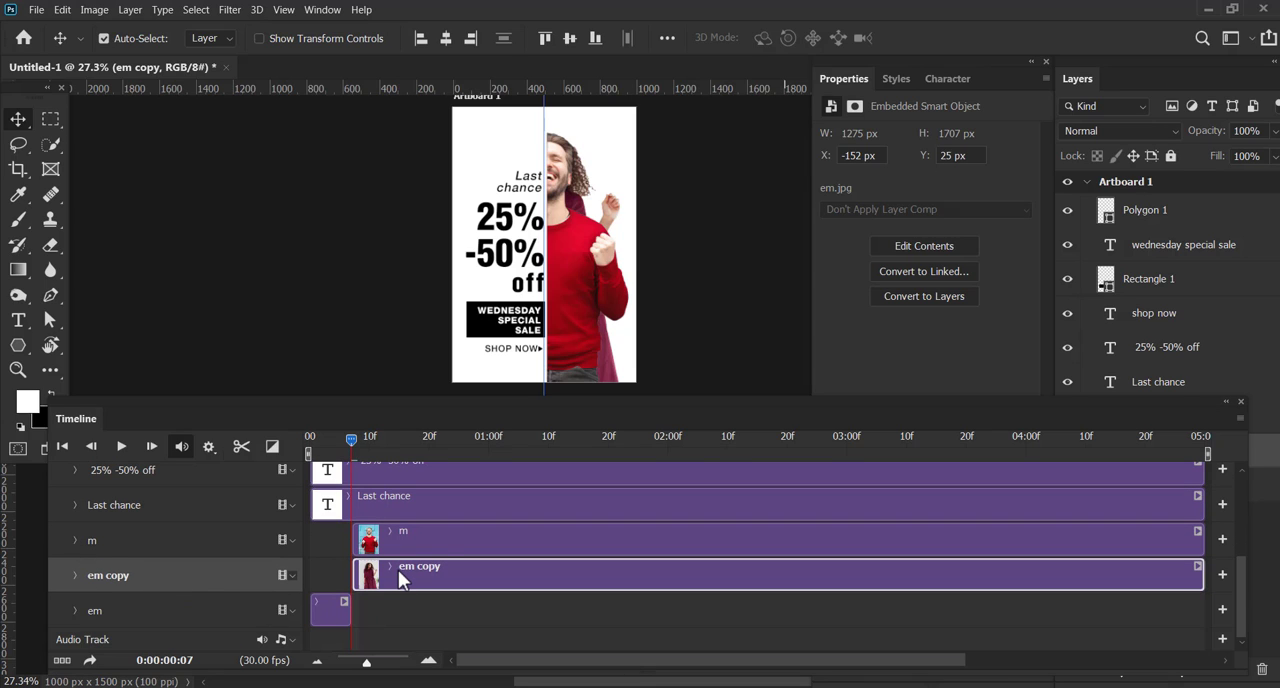
drag(398, 570, 445, 571)
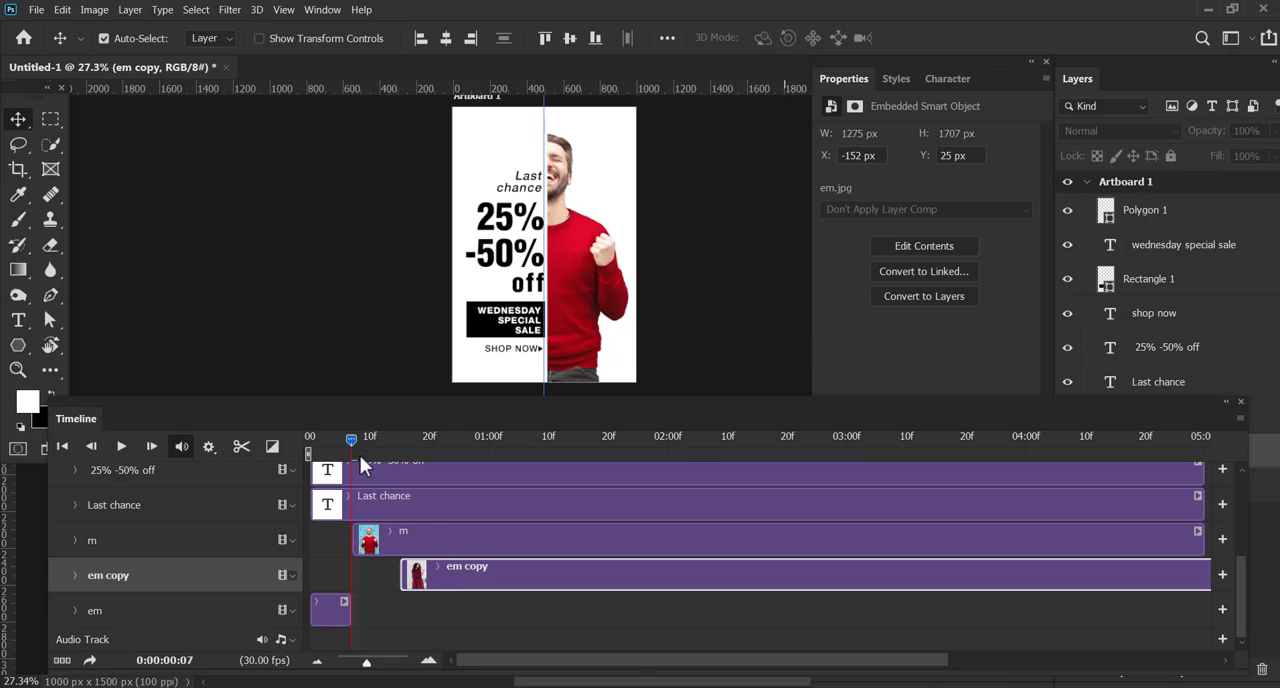
Split the m clip at frame 15, where the em copy clip starts
drag(353, 438, 400, 444)
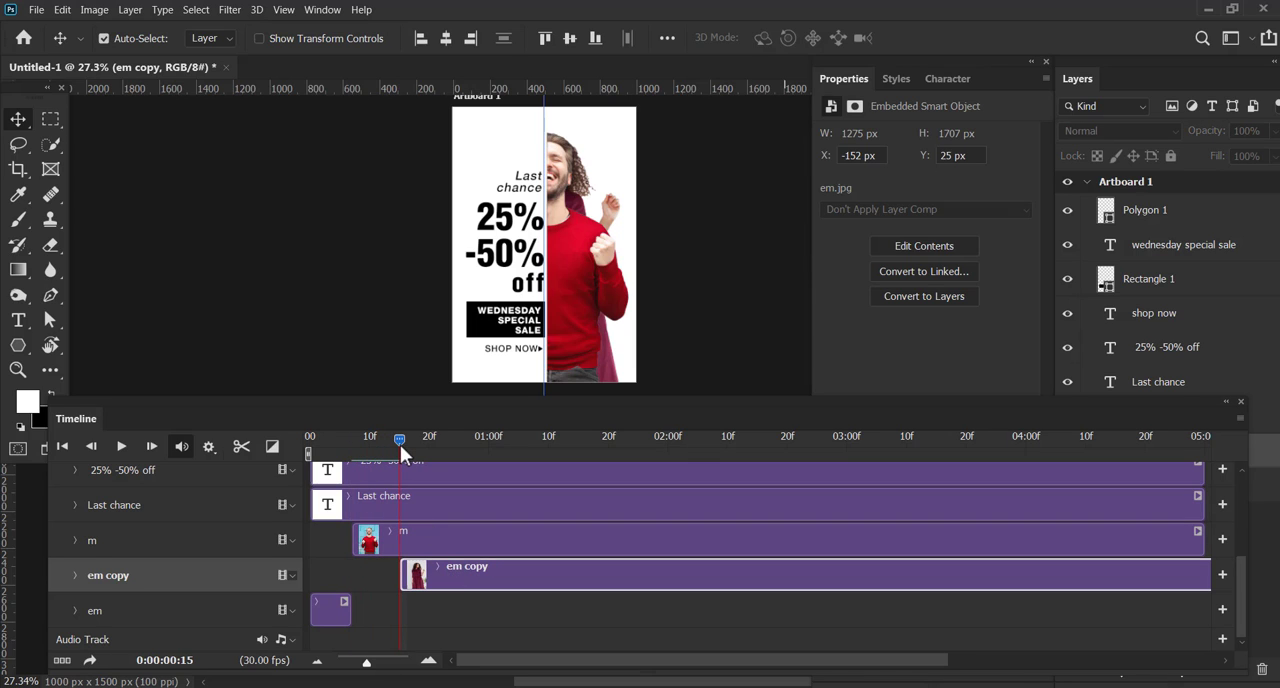
click(401, 545)
click(240, 448)
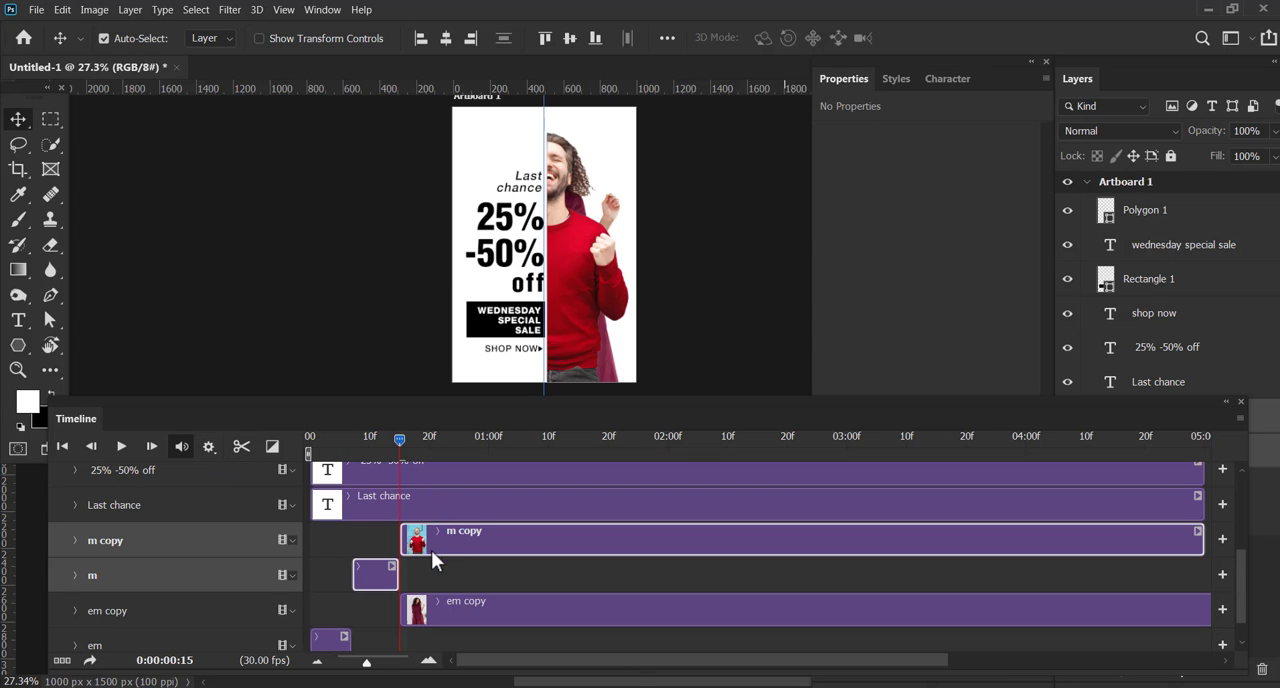
Shift the m copy clip on its own so it starts at frame 22
mouse_move(463, 544)
mouse_down()
mouse_move(438, 544)
mouse_move(485, 544)
mouse_up()
click(452, 576)
click(467, 550)
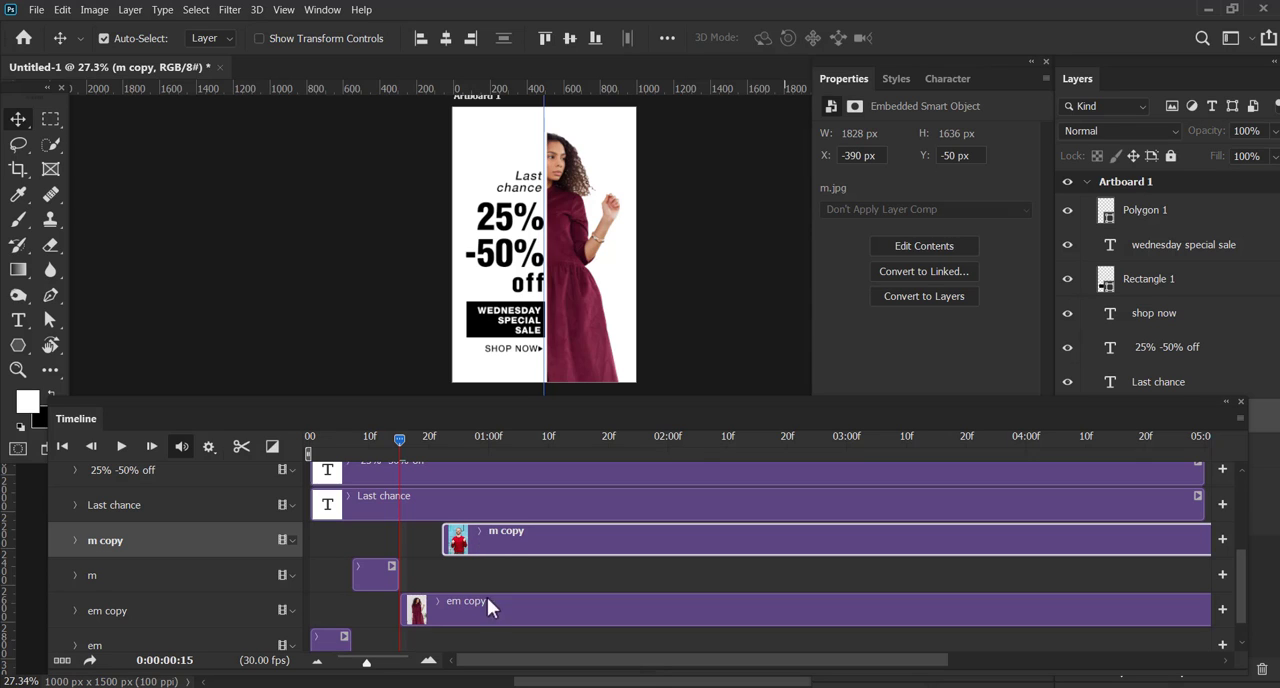
Split the em copy clip at frame 22, where the m copy clip starts
click(442, 437)
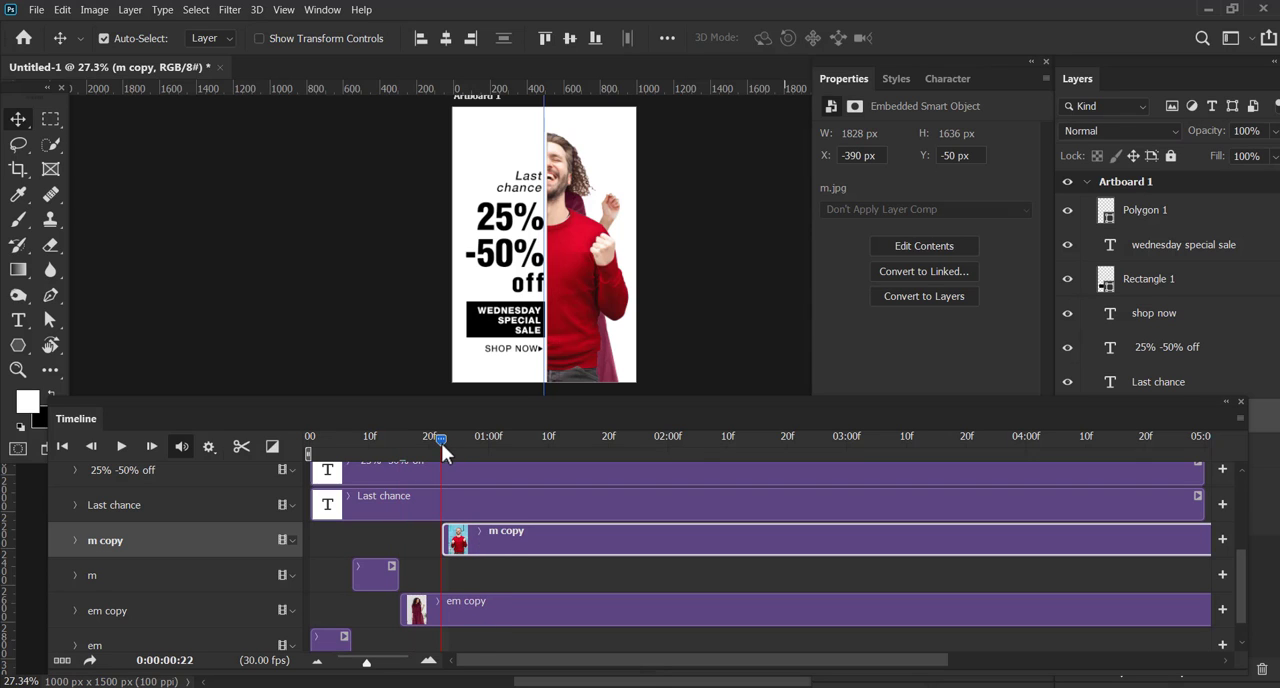
click(467, 612)
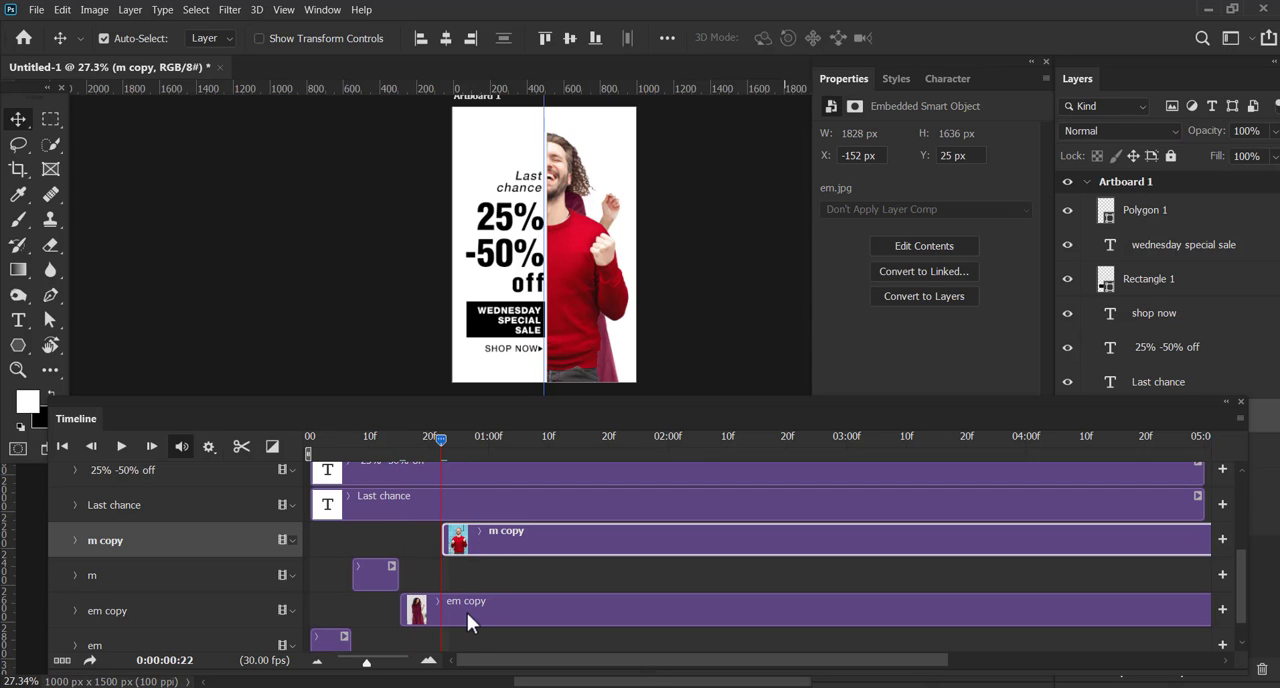
click(240, 447)
click(524, 568)
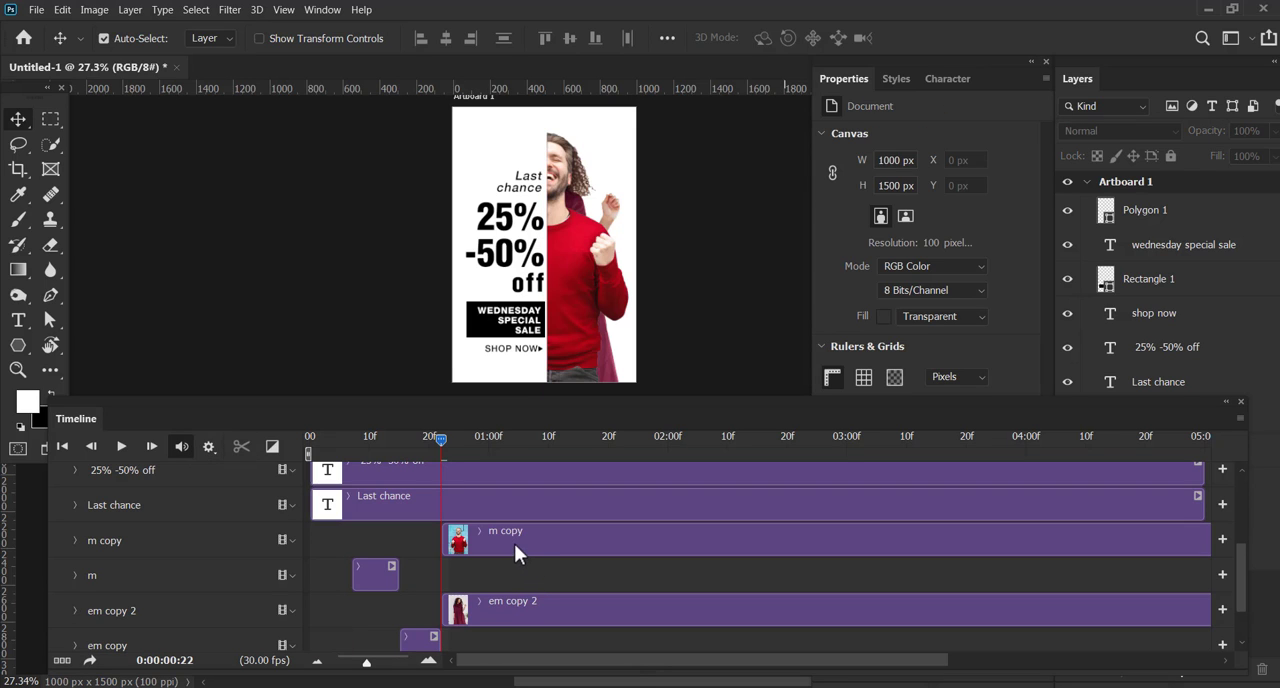
Play the timeline repeatedly from the beginning to check how the woman's and man's images alternate
click(514, 543)
scroll(544, 578, down, 1)
drag(441, 439, 276, 432)
key(space)
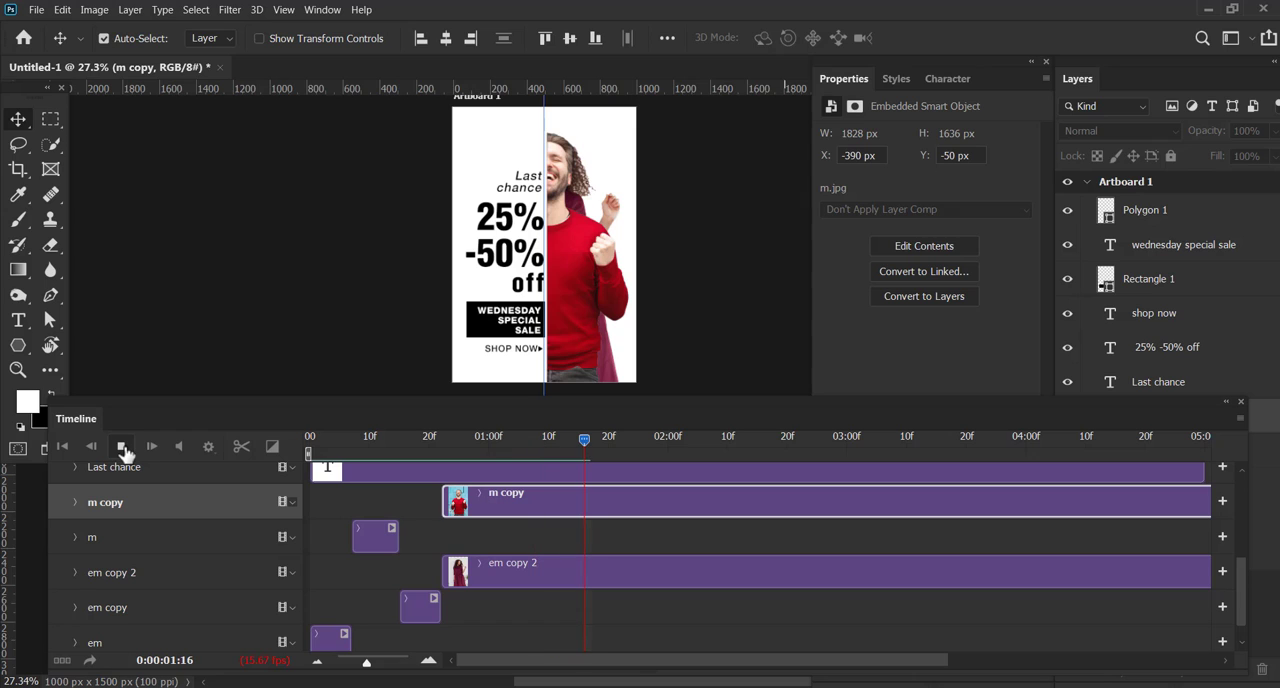
click(121, 447)
click(357, 437)
click(310, 442)
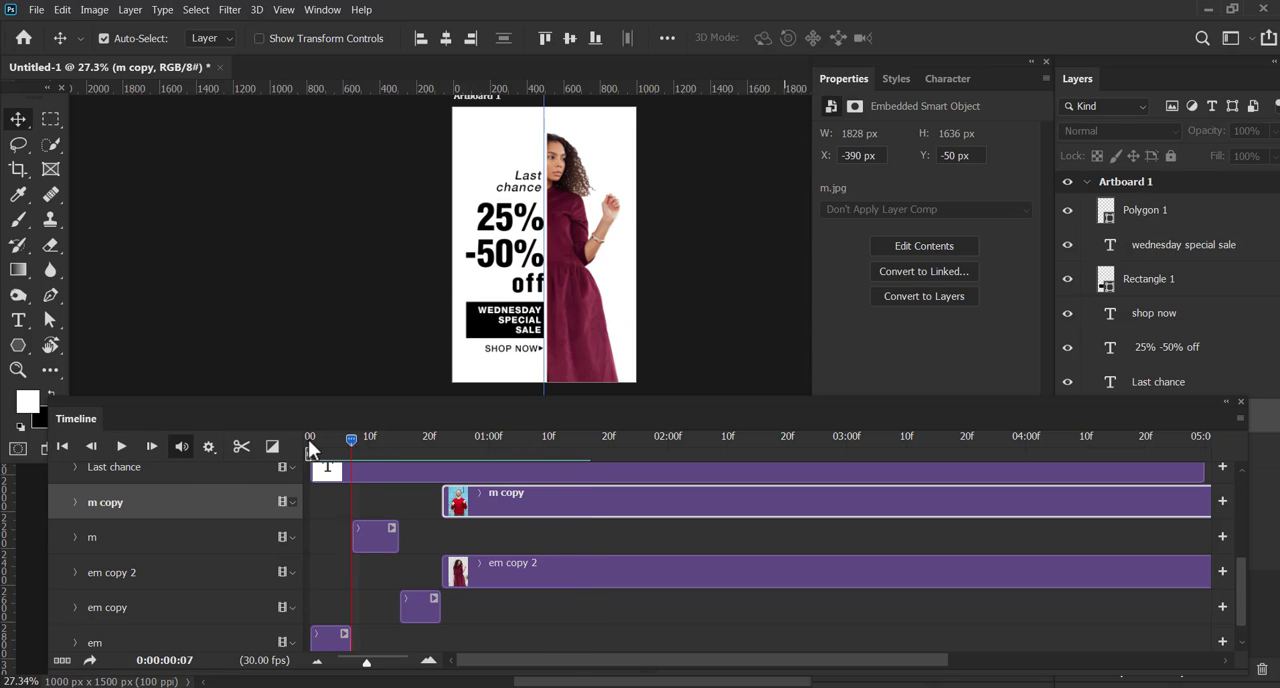
click(123, 449)
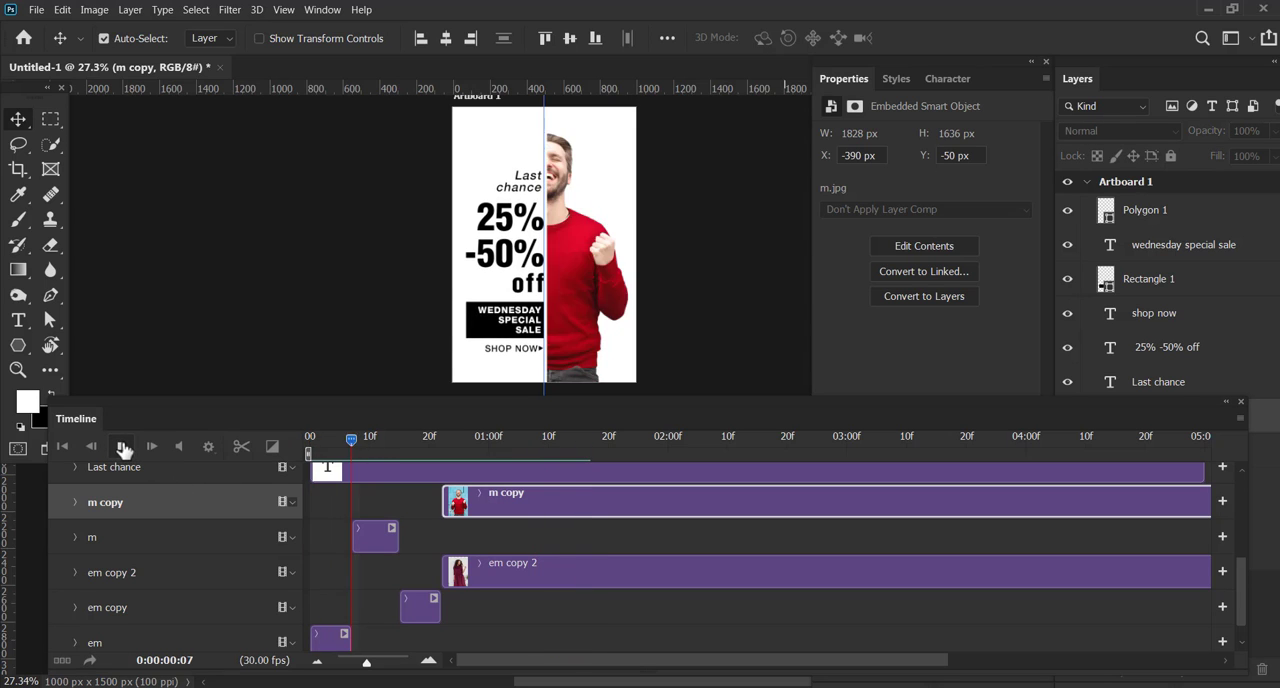
click(124, 450)
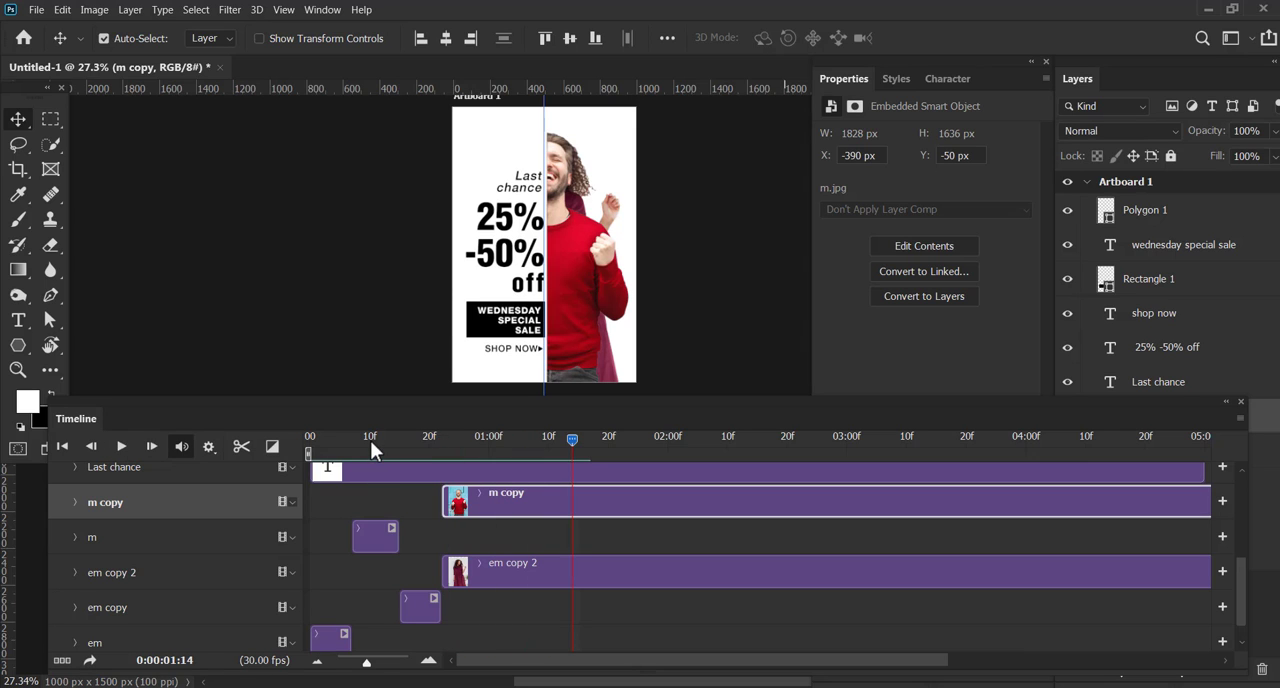
Inspect the clips between frames 10 and 22, including em copy 2, and return the playhead to frame 15
click(373, 442)
click(431, 442)
click(439, 450)
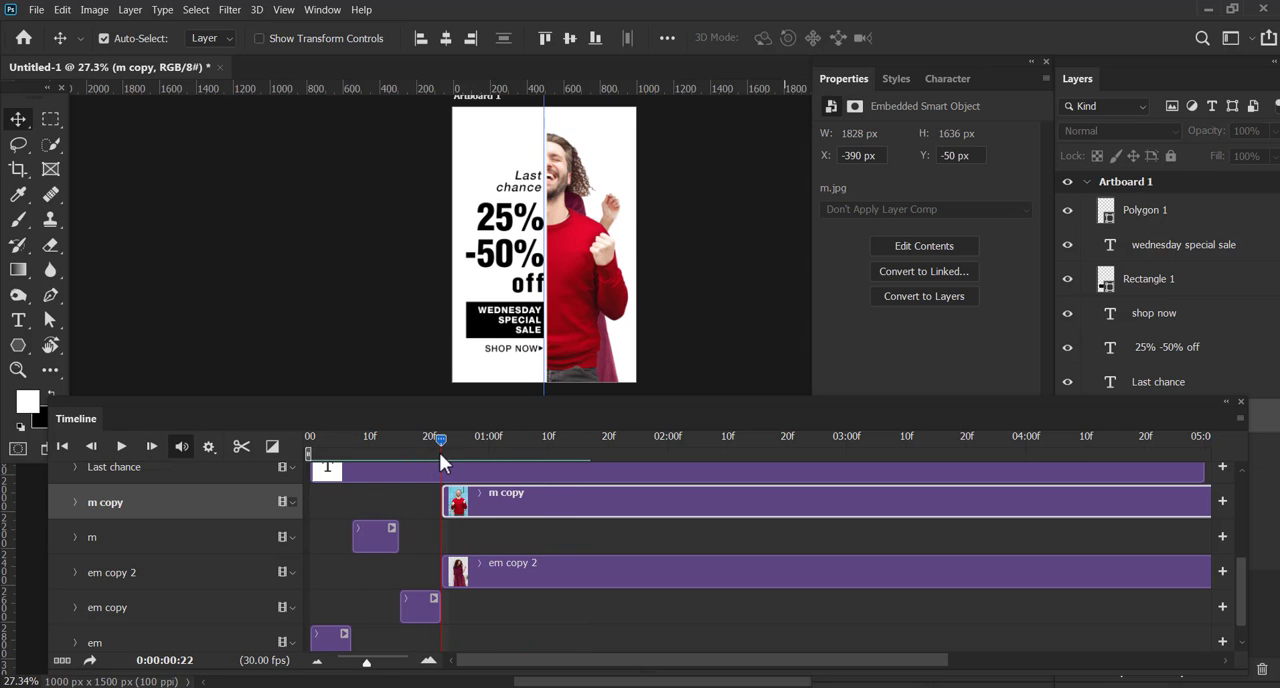
click(498, 578)
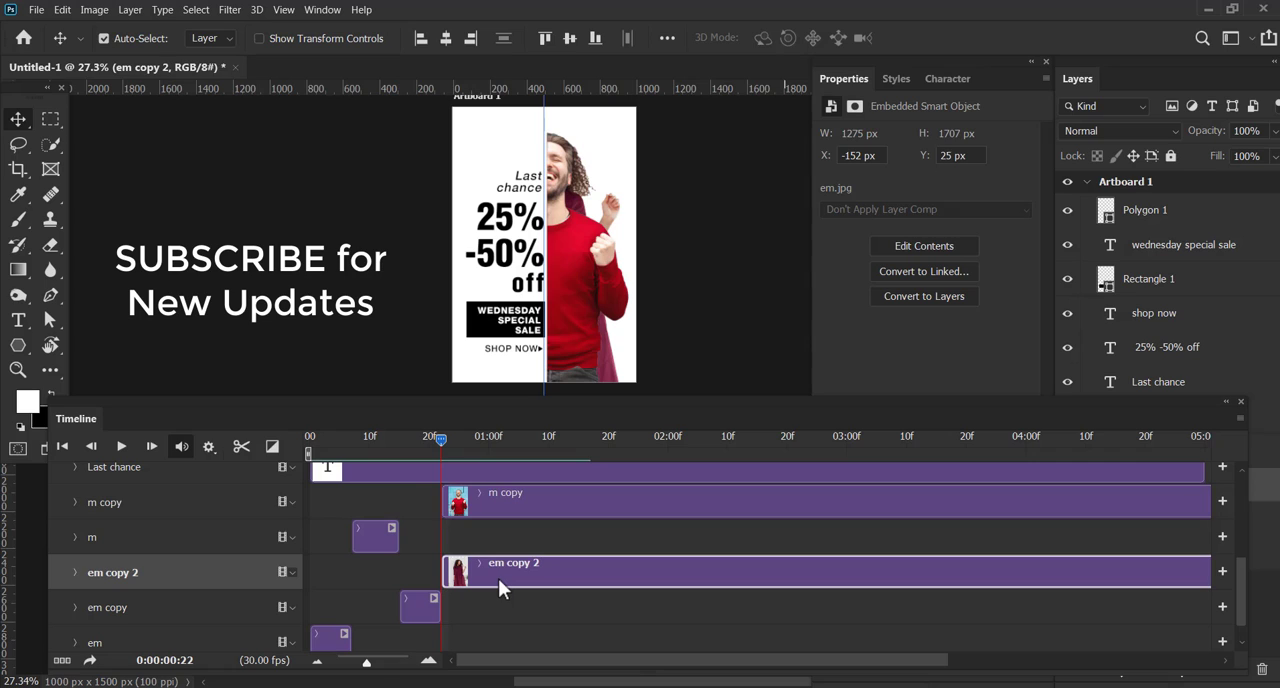
drag(443, 439, 399, 461)
Delete the em copy, em copy 2 and m copy clips, leaving only the original em and m clips
click(430, 616)
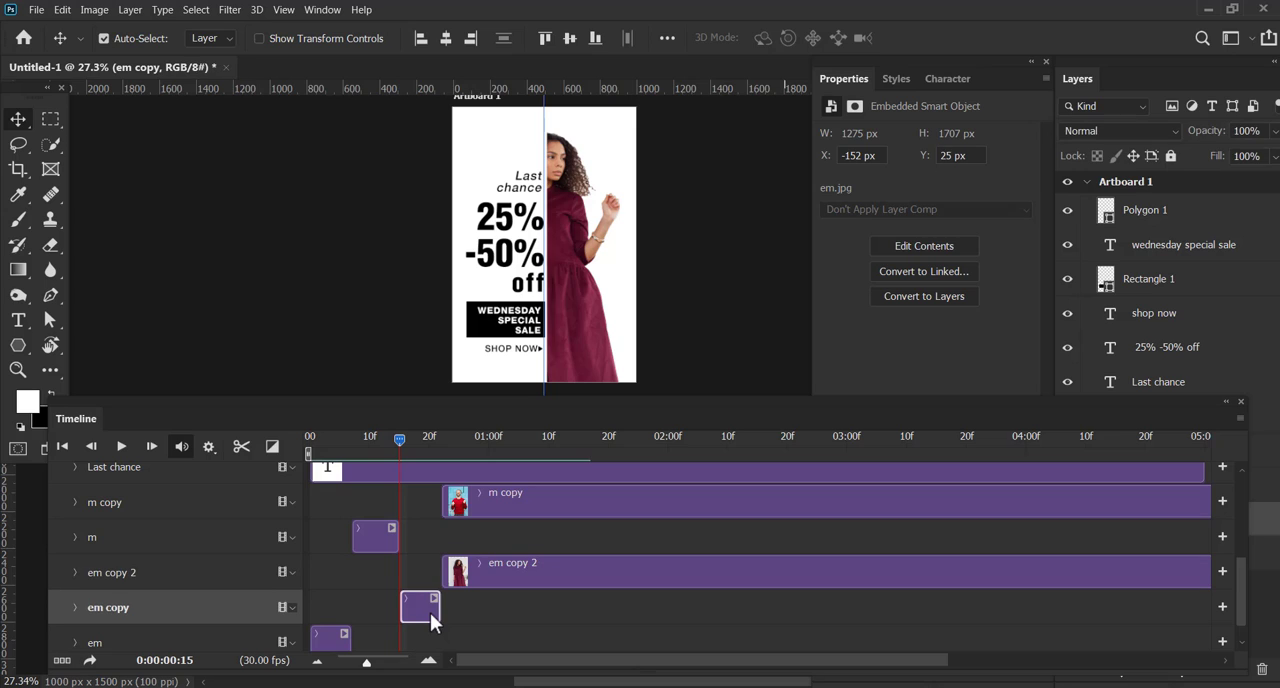
key(Delete)
click(500, 585)
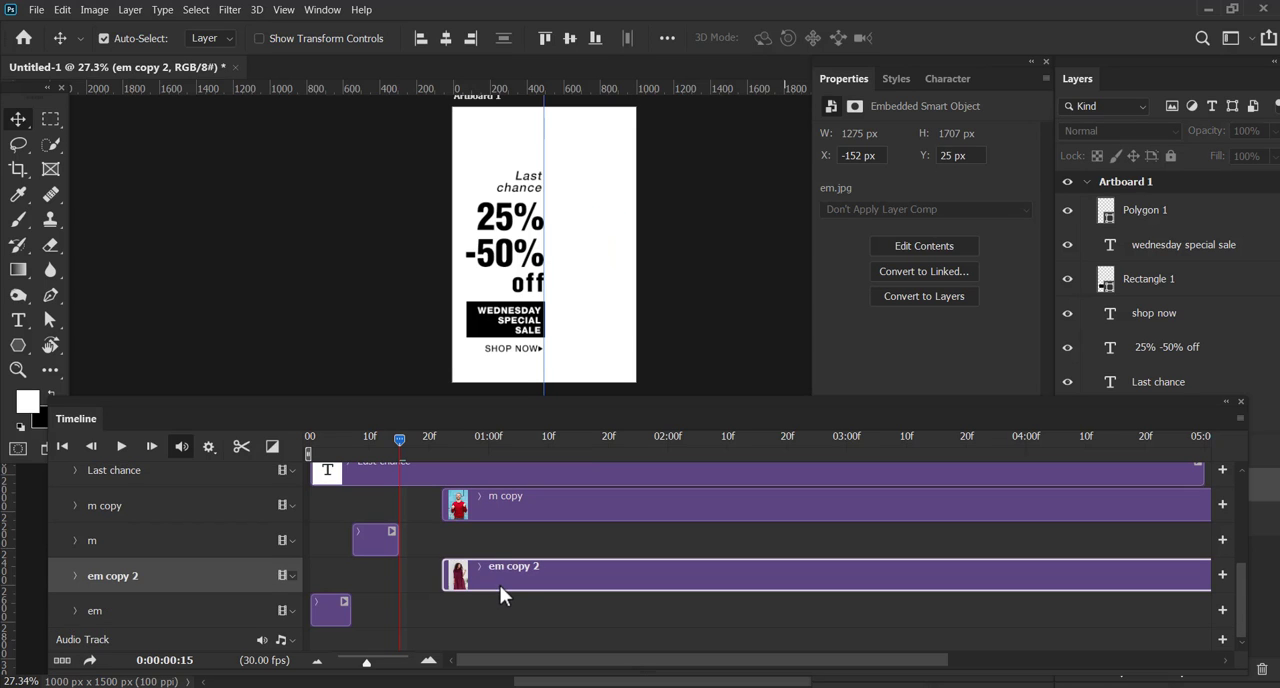
key(Delete)
click(496, 543)
key(Delete)
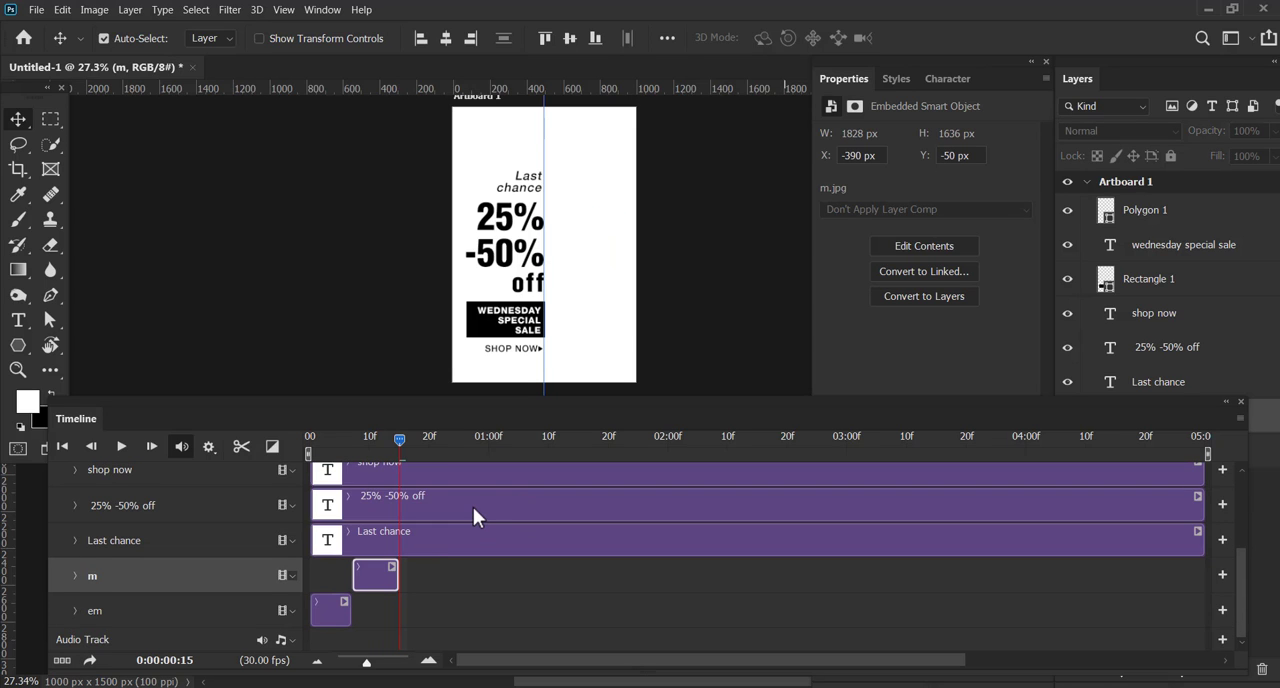
Split the Last chance clip at frame 15 and delete the part after it
click(442, 533)
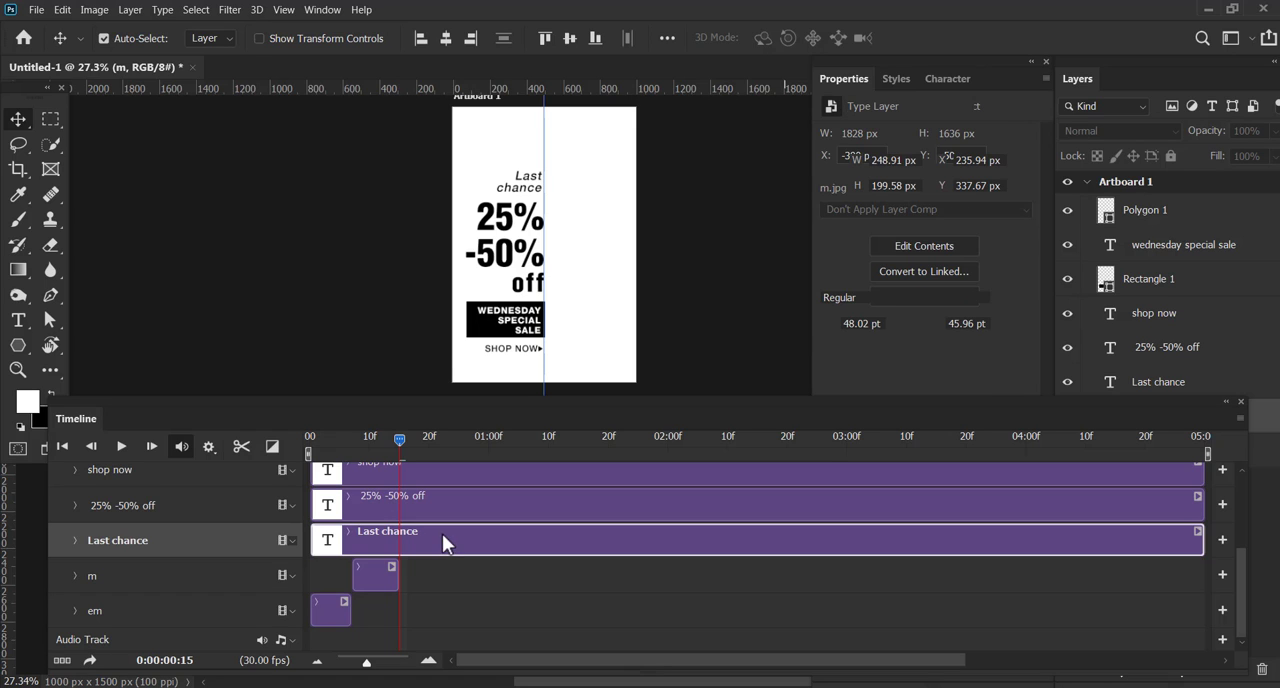
scroll(456, 558, up, 1)
scroll(456, 569, up, 1)
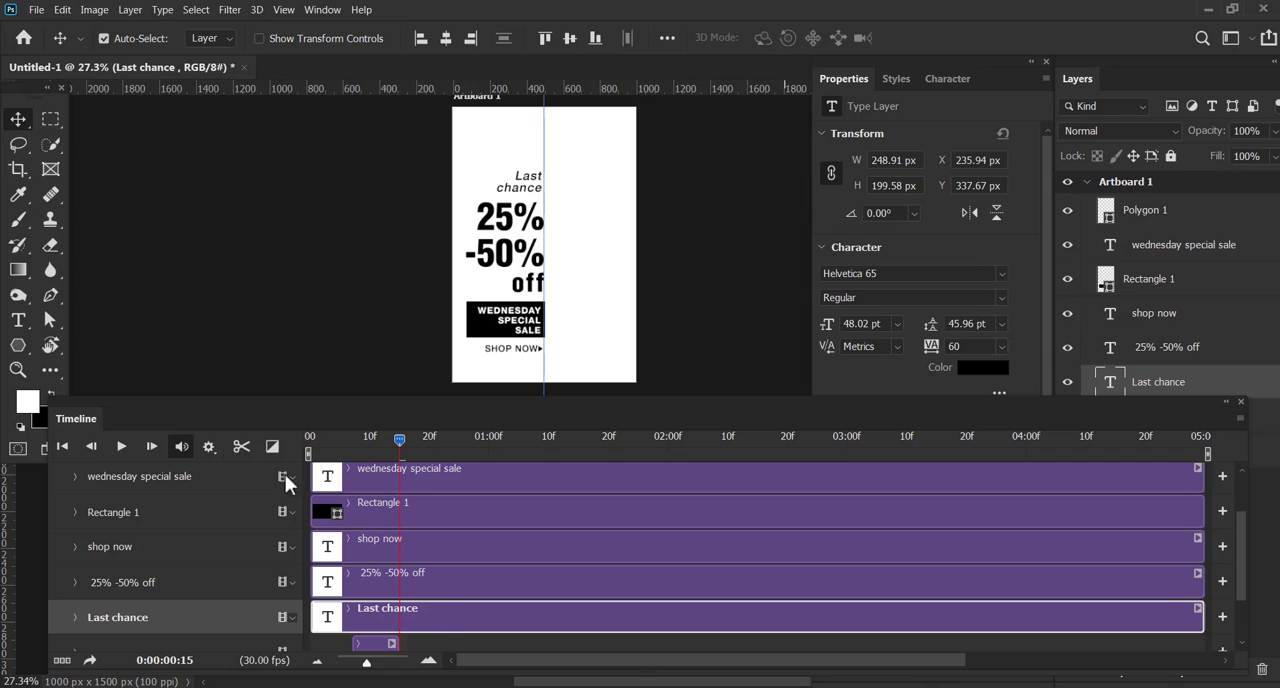
click(245, 449)
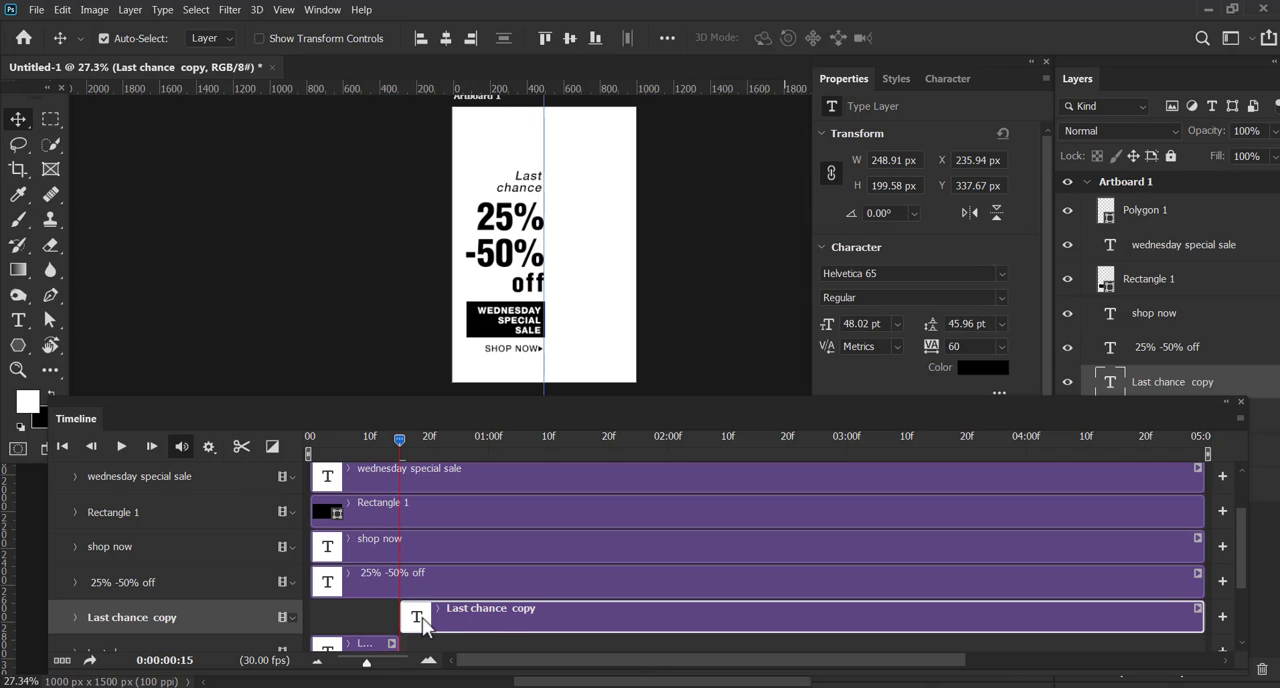
key(Delete)
Split the 25% -50% off and shop now clips at frame 15 and delete their second parts
click(431, 585)
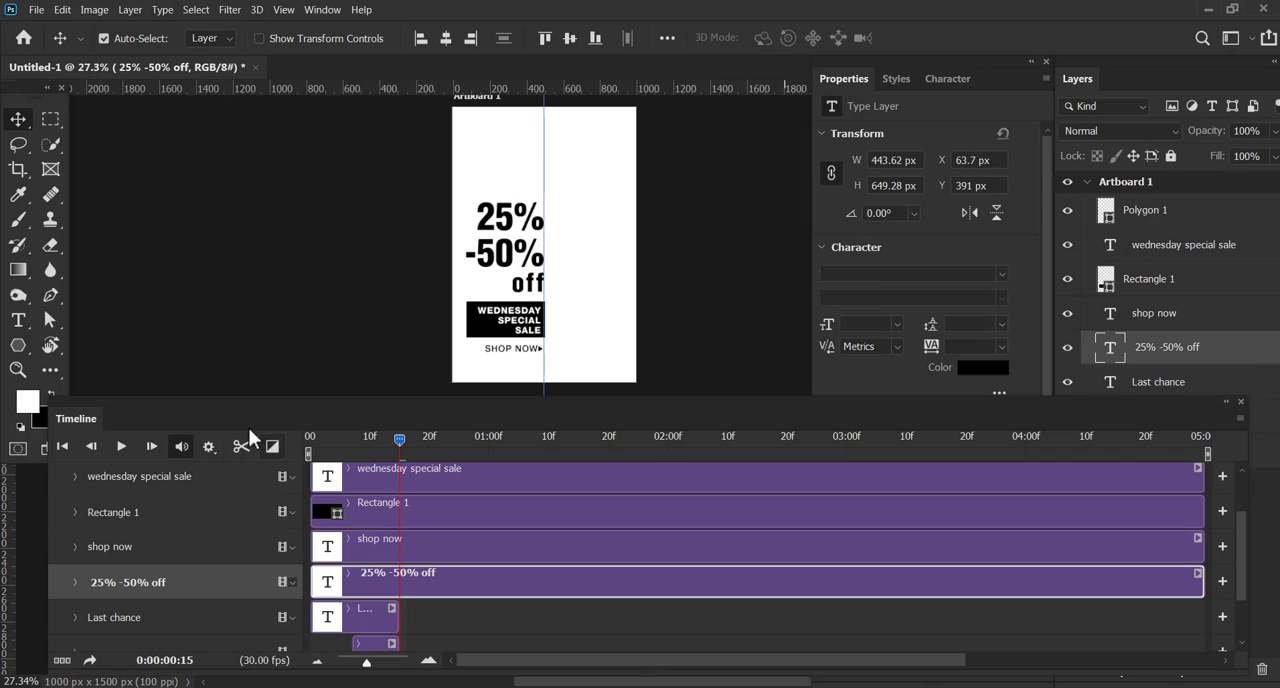
click(243, 448)
key(Delete)
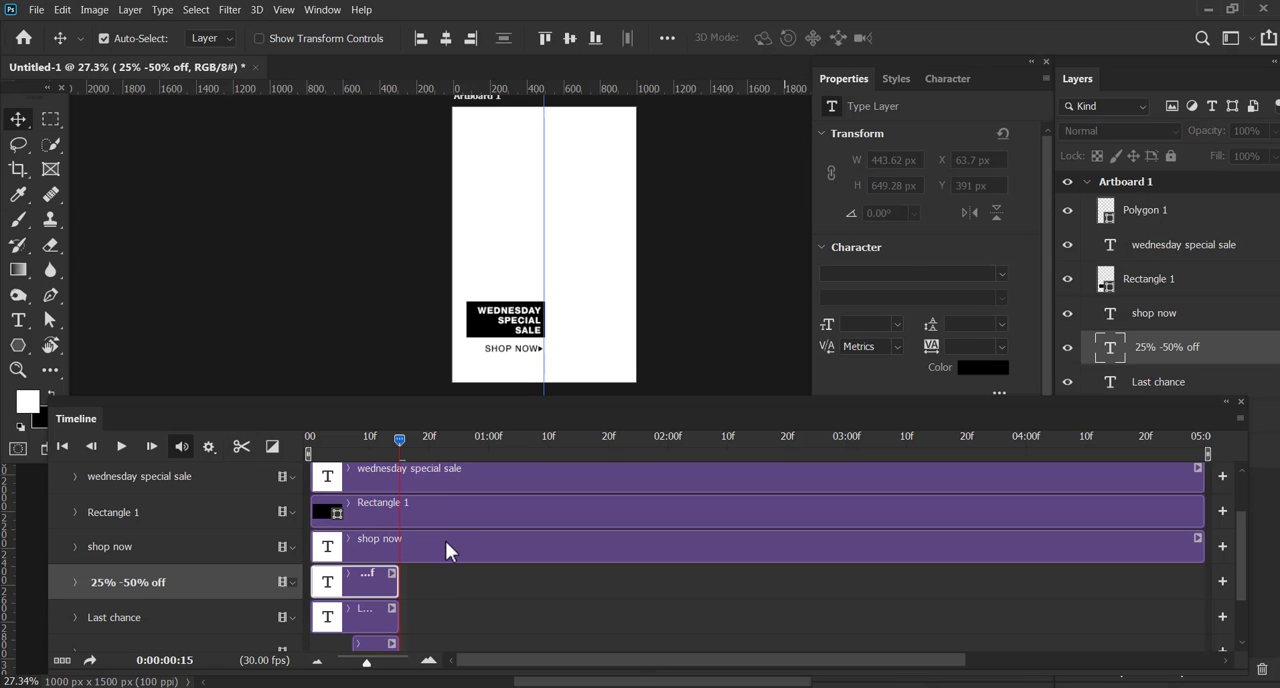
click(447, 542)
click(241, 447)
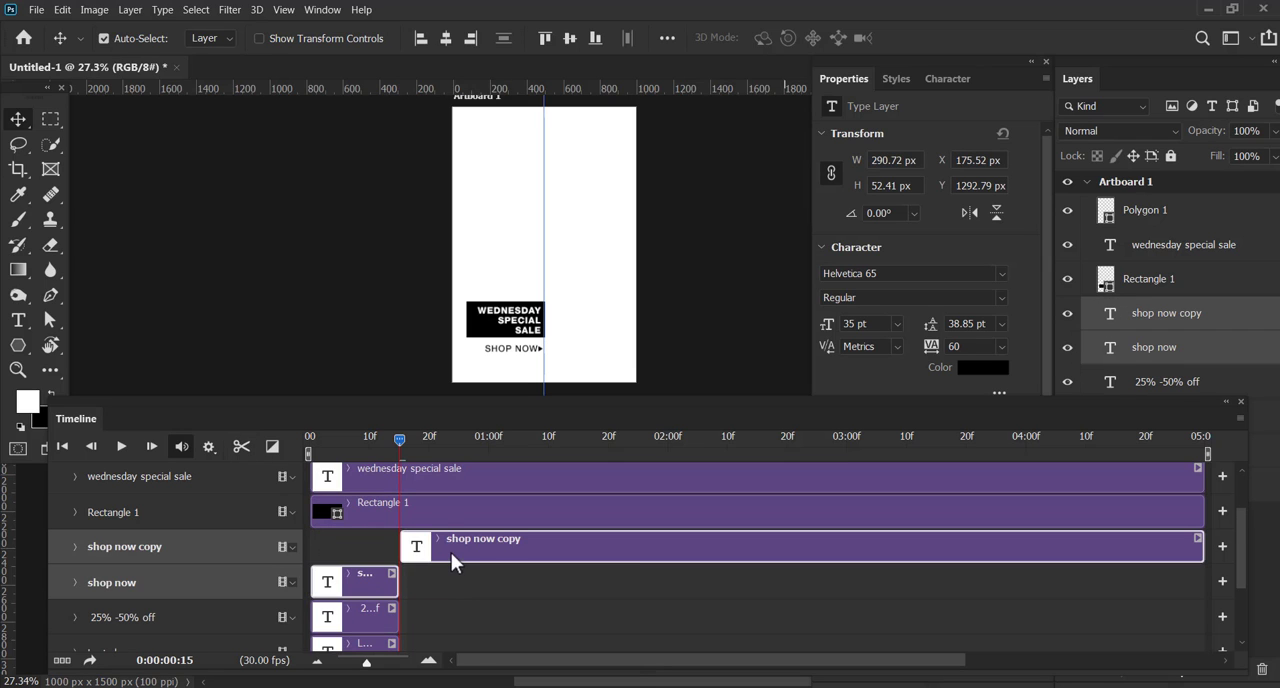
key(Delete)
Split the Rectangle 1 clip at frame 15, delete its second part, and split the wednesday special sale clip at the same frame
click(433, 505)
click(242, 447)
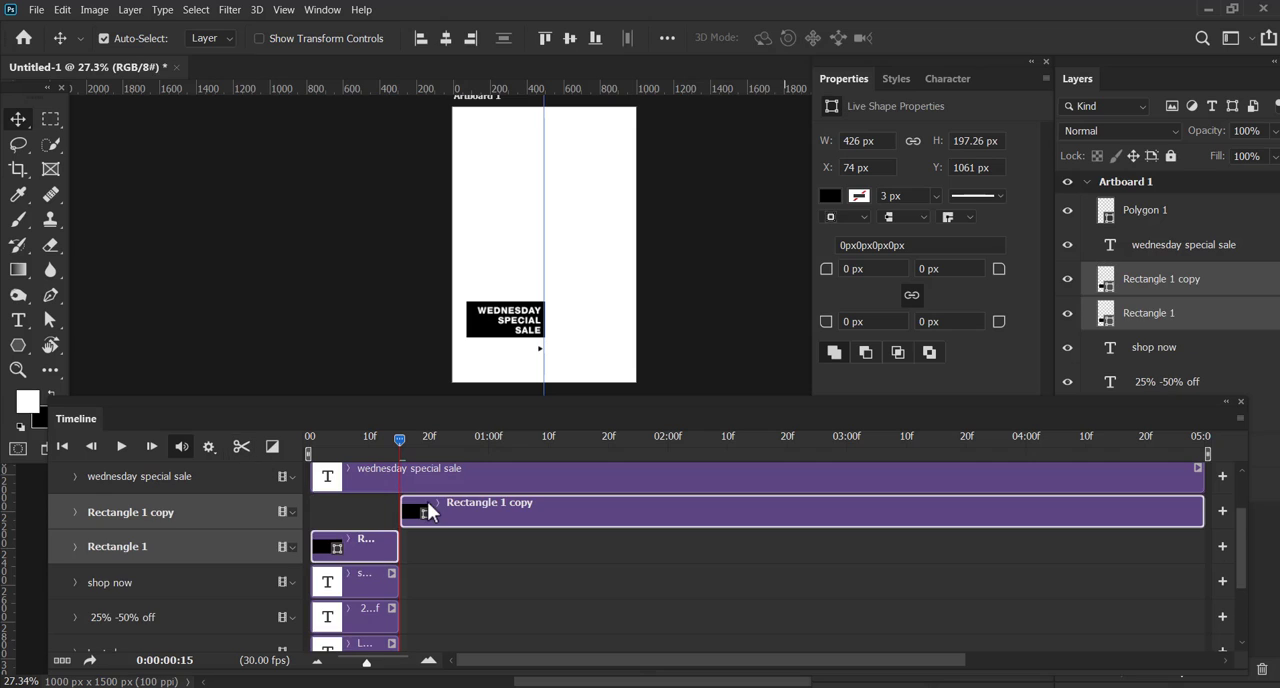
click(428, 510)
key(Delete)
click(427, 479)
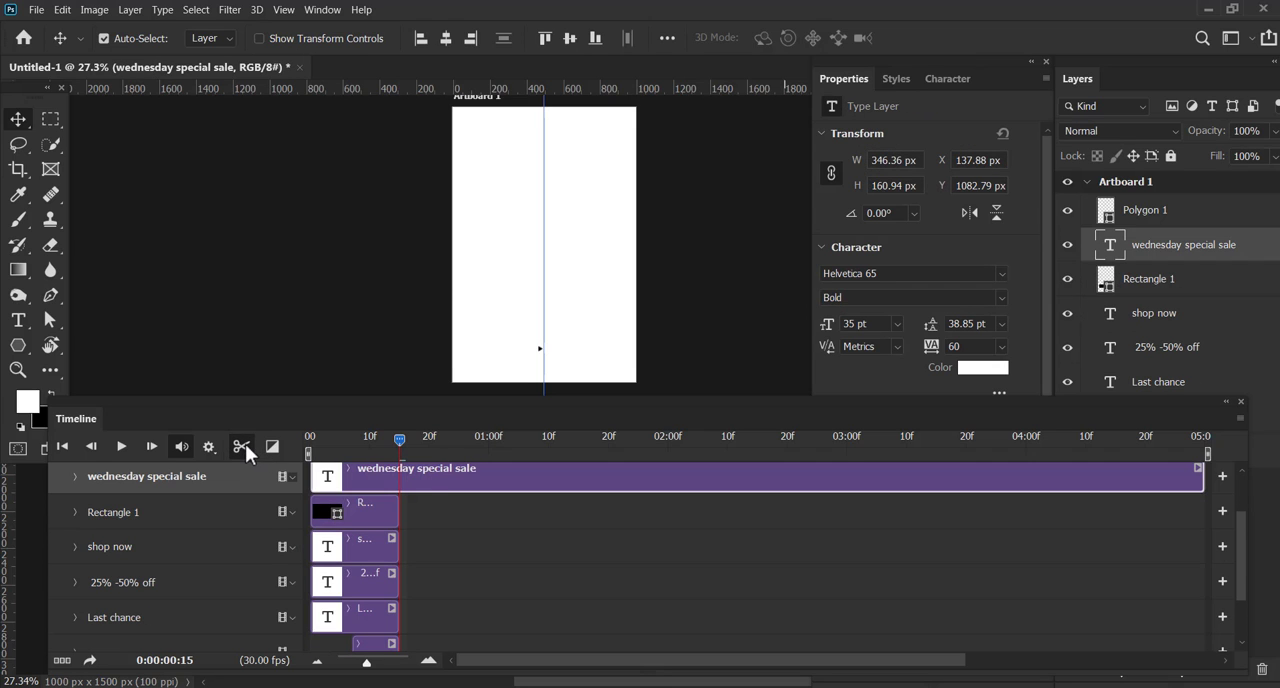
click(242, 447)
Try to delete the wednesday special sale part after frame 15 and cut the Polygon 1 clip off at that frame
key(Delete)
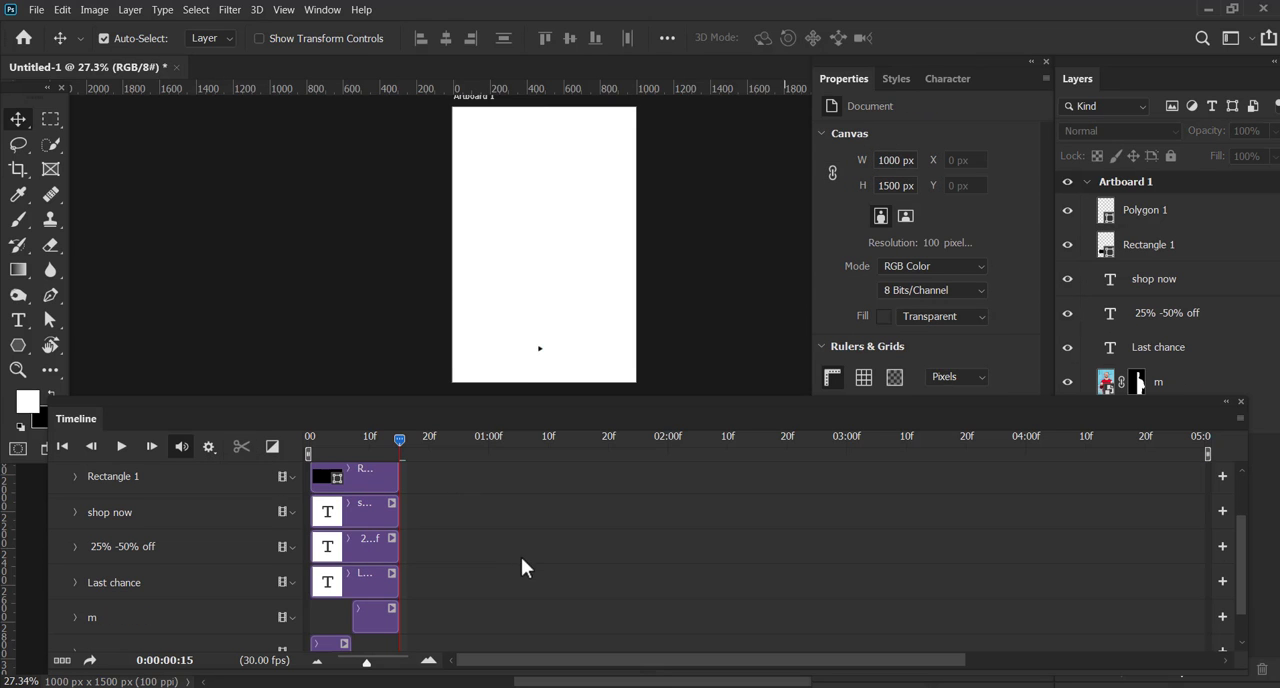
scroll(521, 557, up, 2)
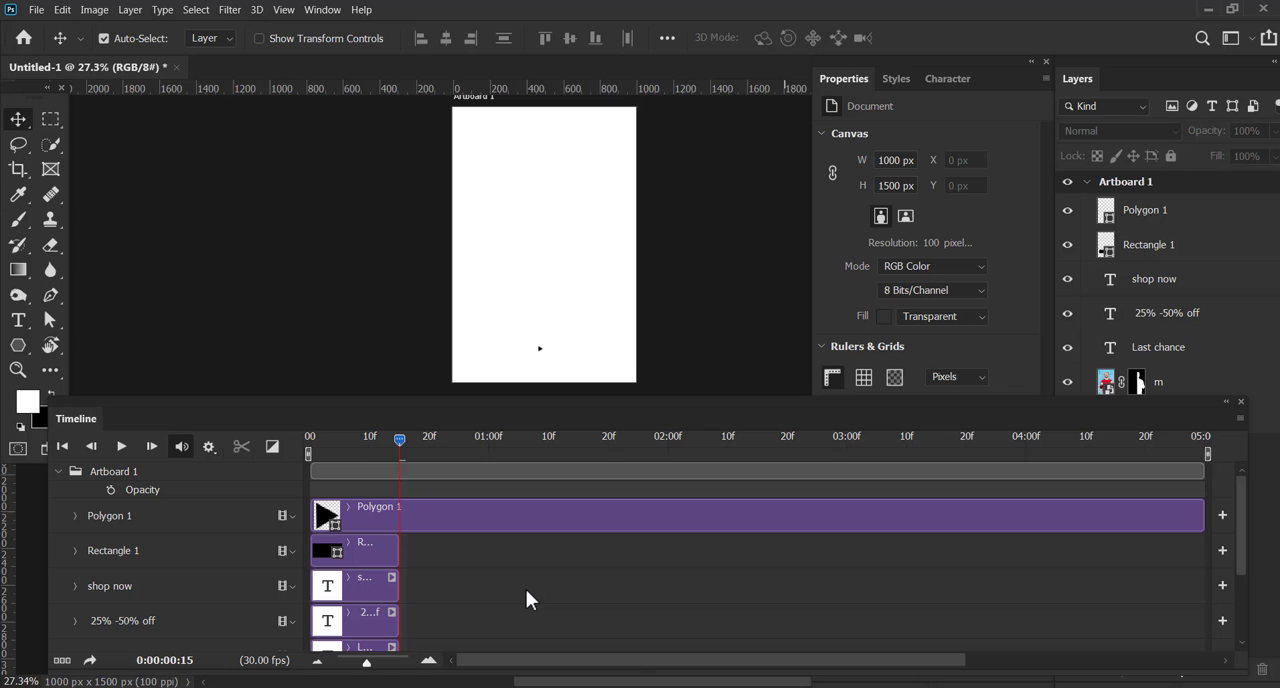
click(476, 517)
click(241, 447)
click(438, 509)
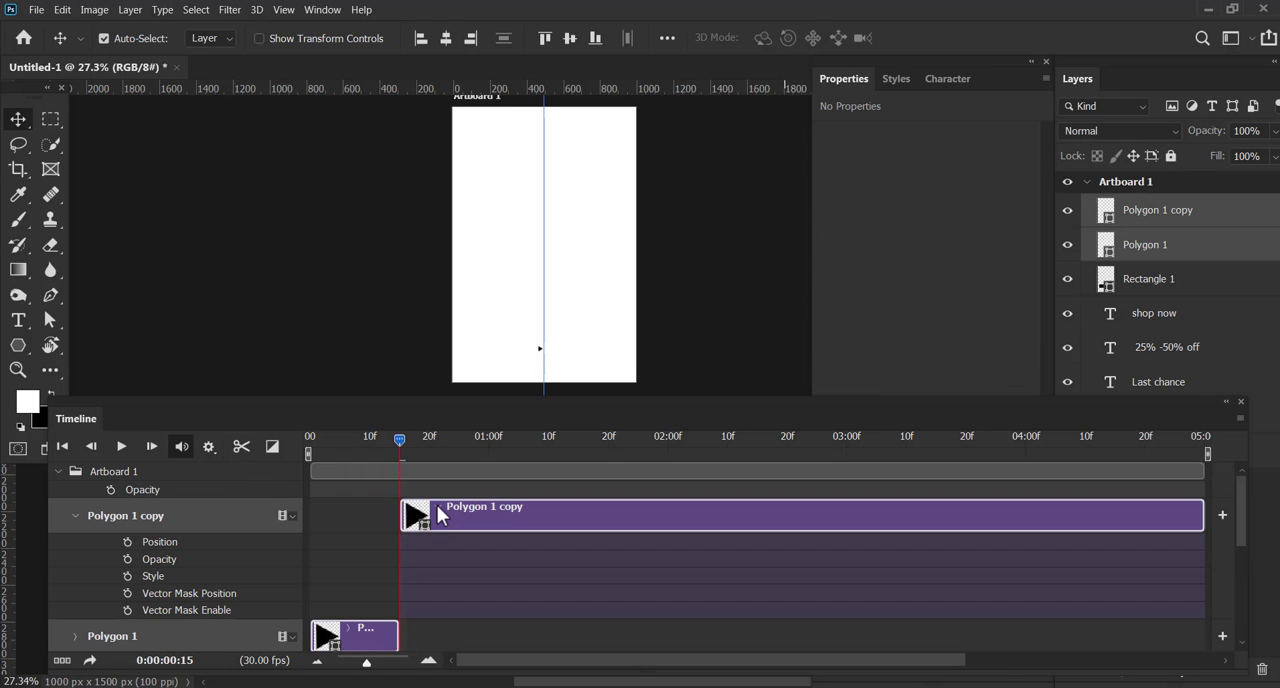
key(Delete)
Bring the whole artboard into view and play the shortened animation to check its text and images
mouse_move(394, 441)
mouse_down()
mouse_move(261, 420)
mouse_move(388, 440)
mouse_move(282, 422)
mouse_move(395, 456)
mouse_up()
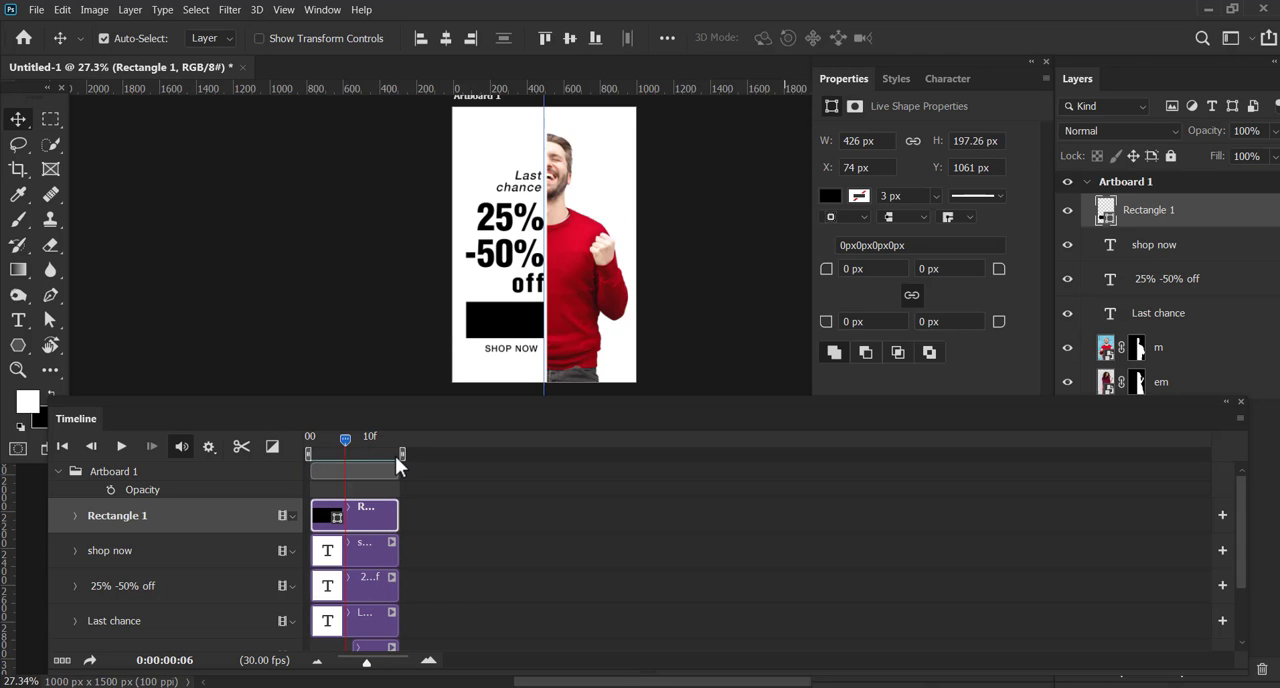
click(336, 318)
drag(395, 400, 405, 537)
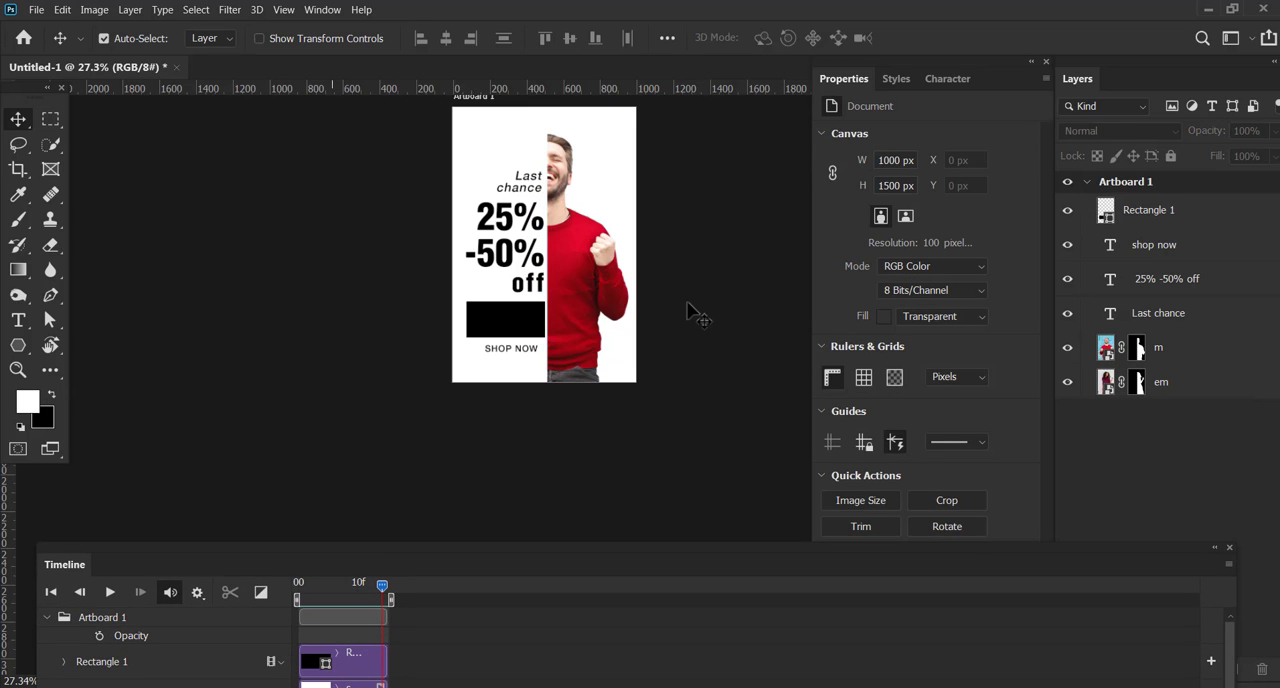
key(ctrl+0)
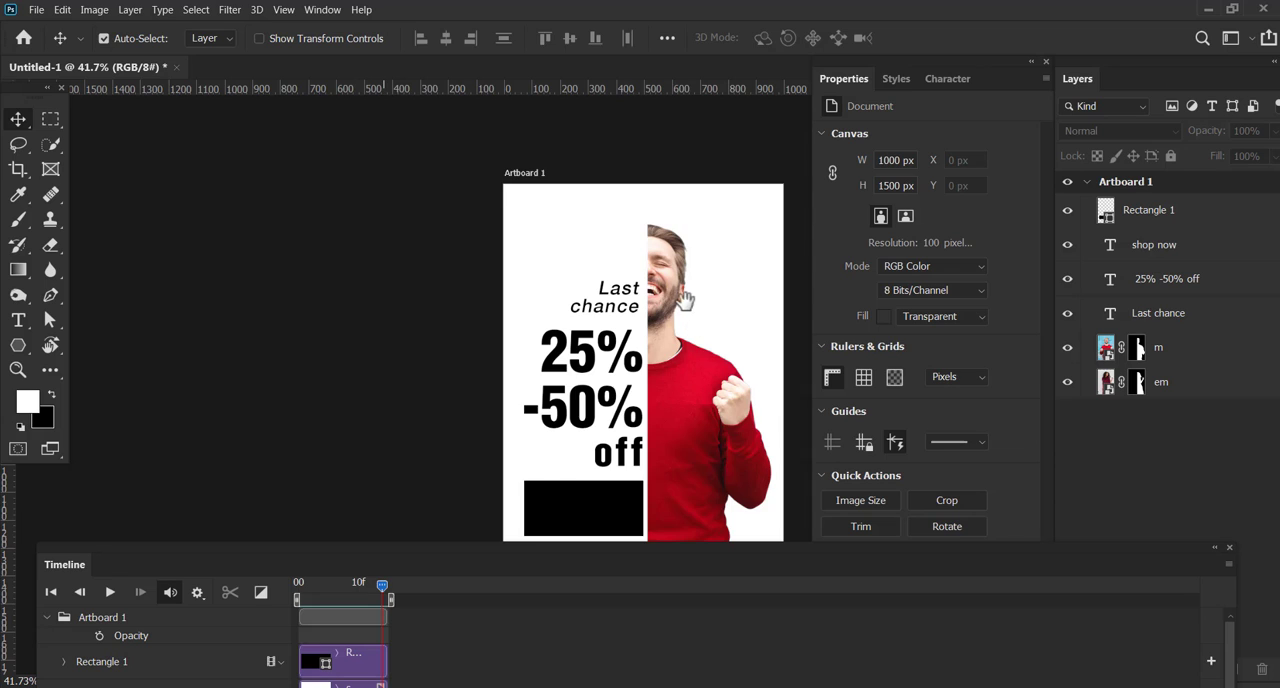
drag(686, 302, 665, 266)
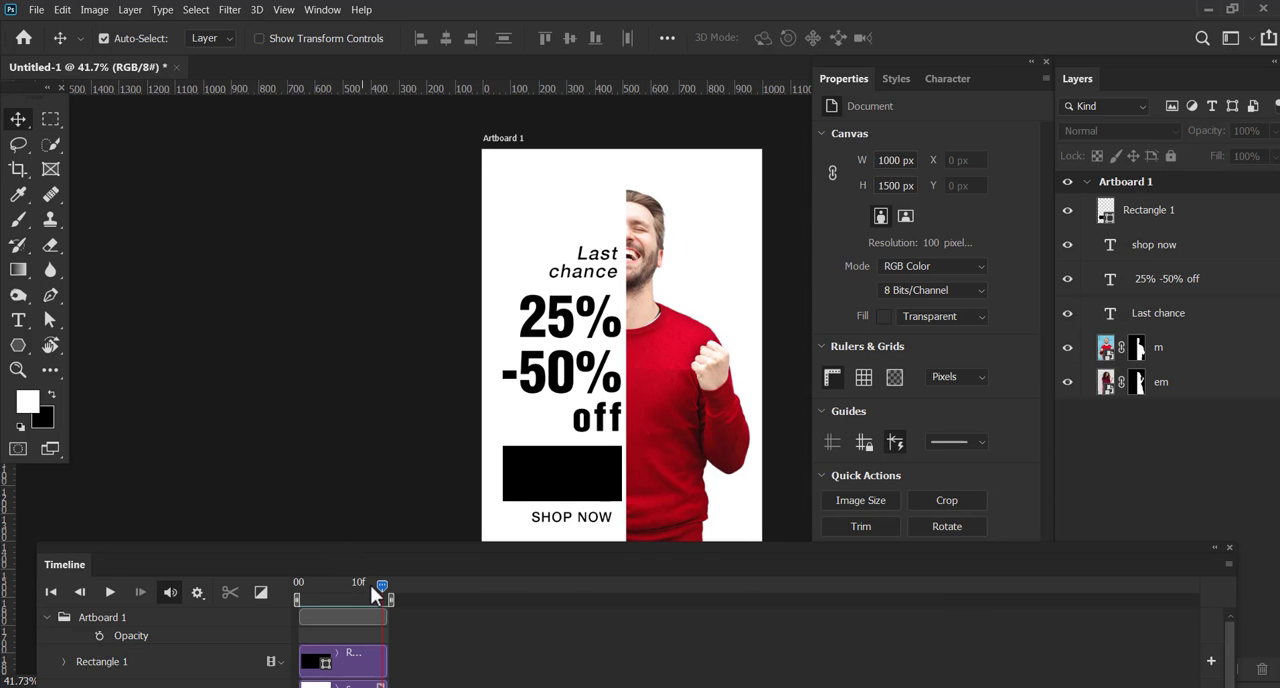
click(110, 592)
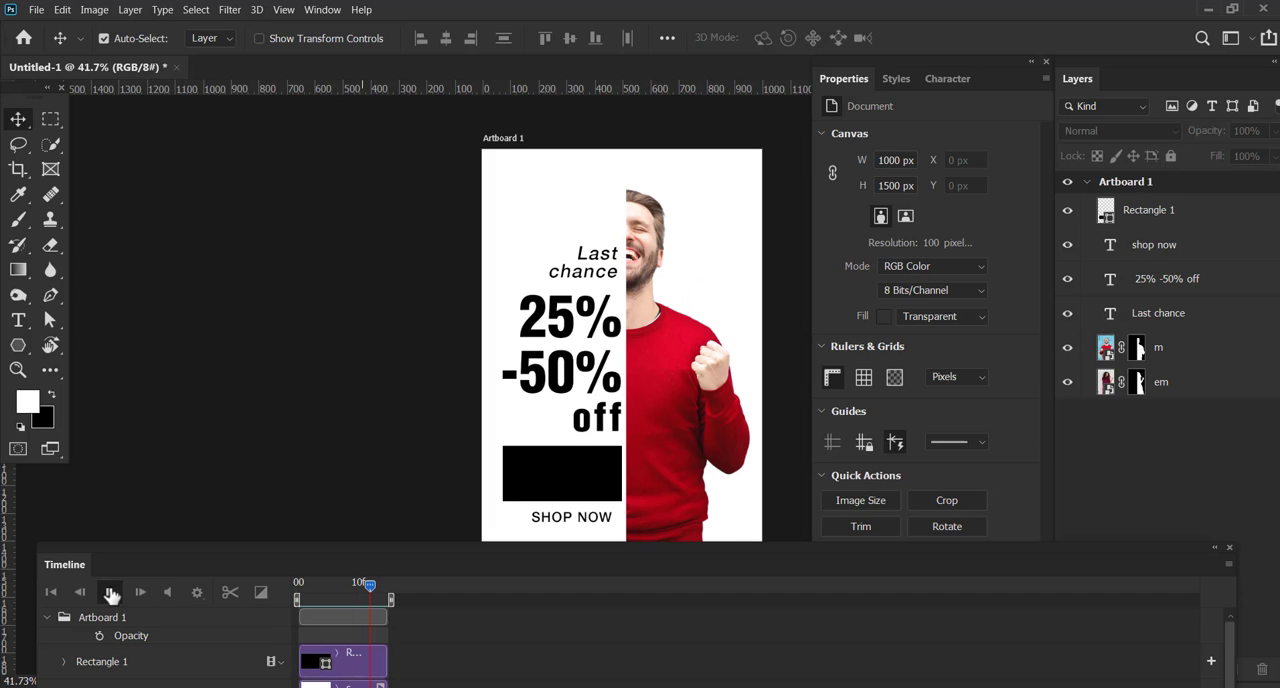
click(110, 592)
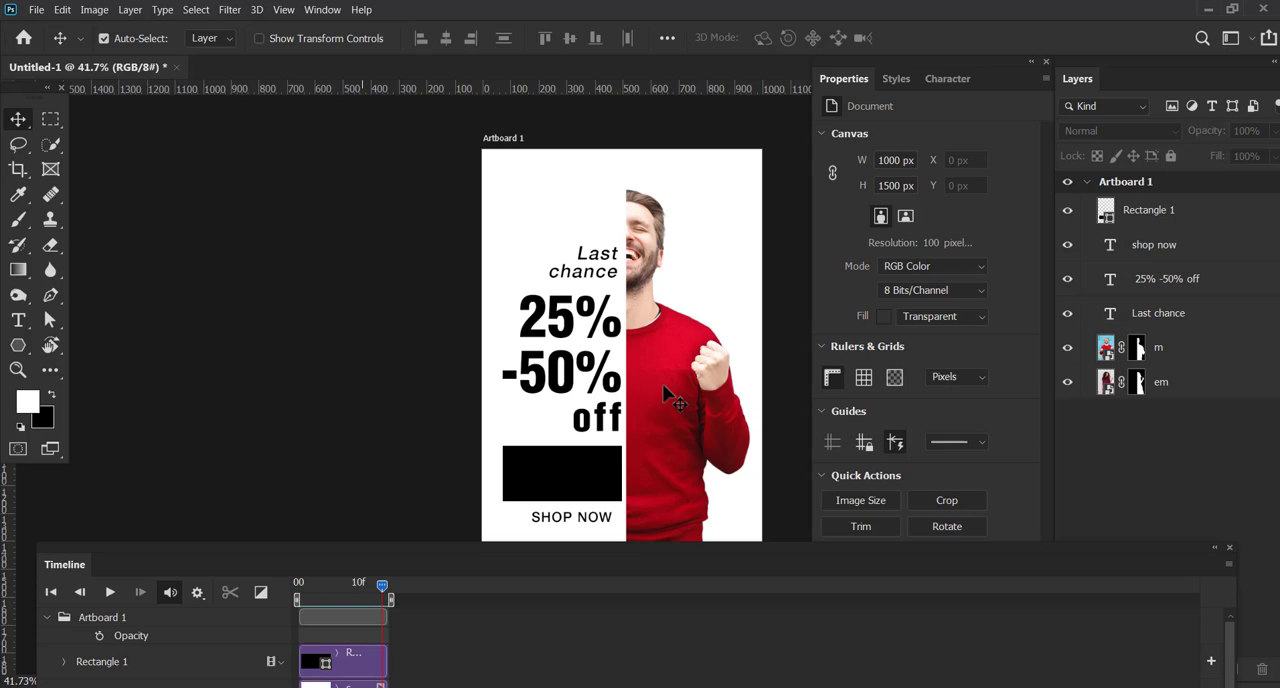
Toggle the visibility of the 25% -50% off text layer and hide it
click(1068, 283)
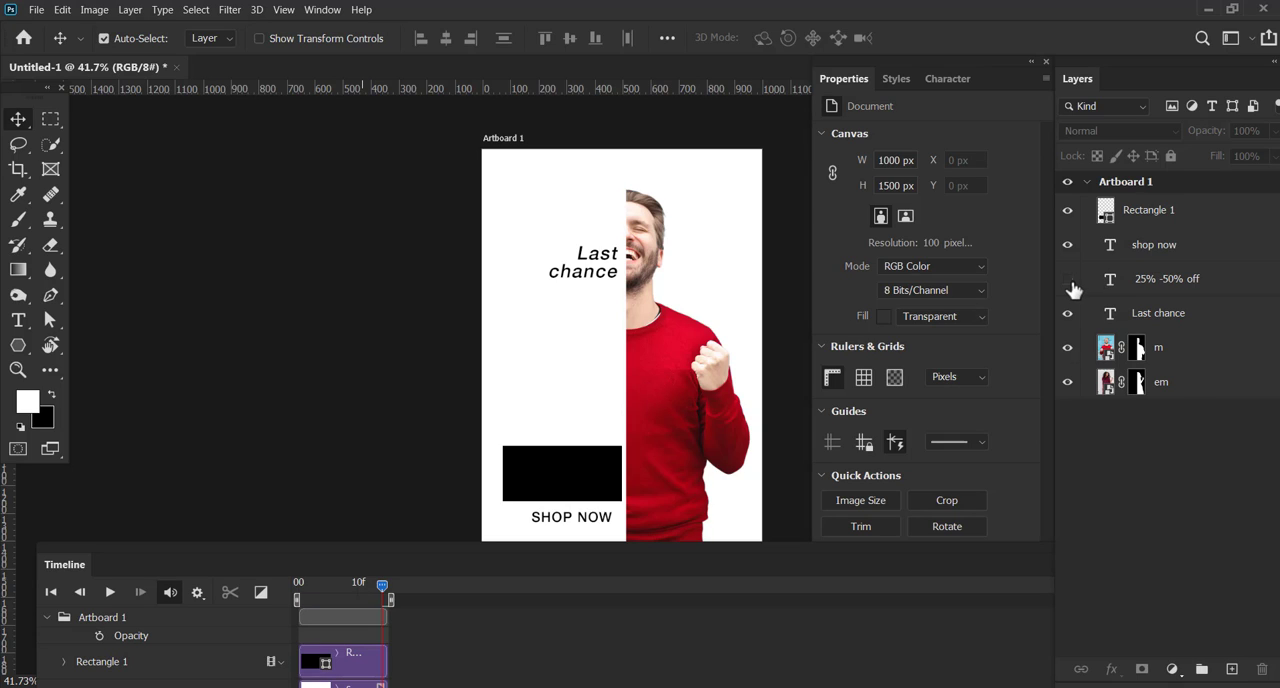
click(1068, 283)
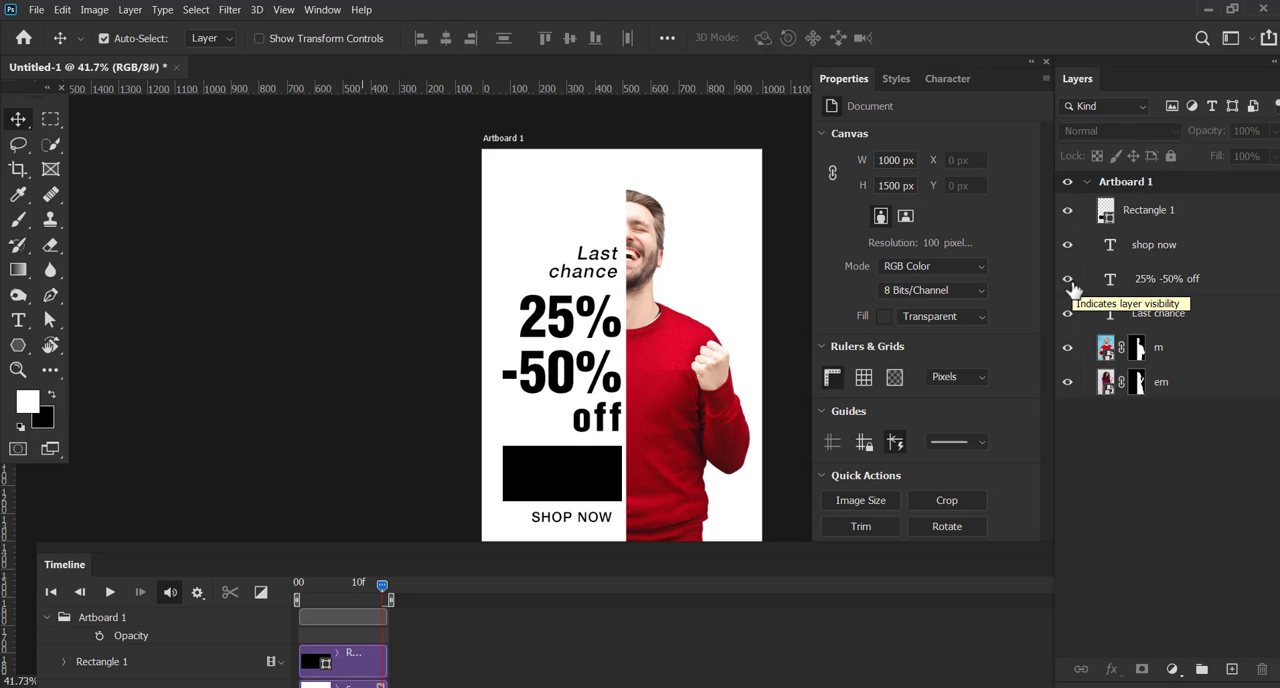
drag(729, 556, 731, 403)
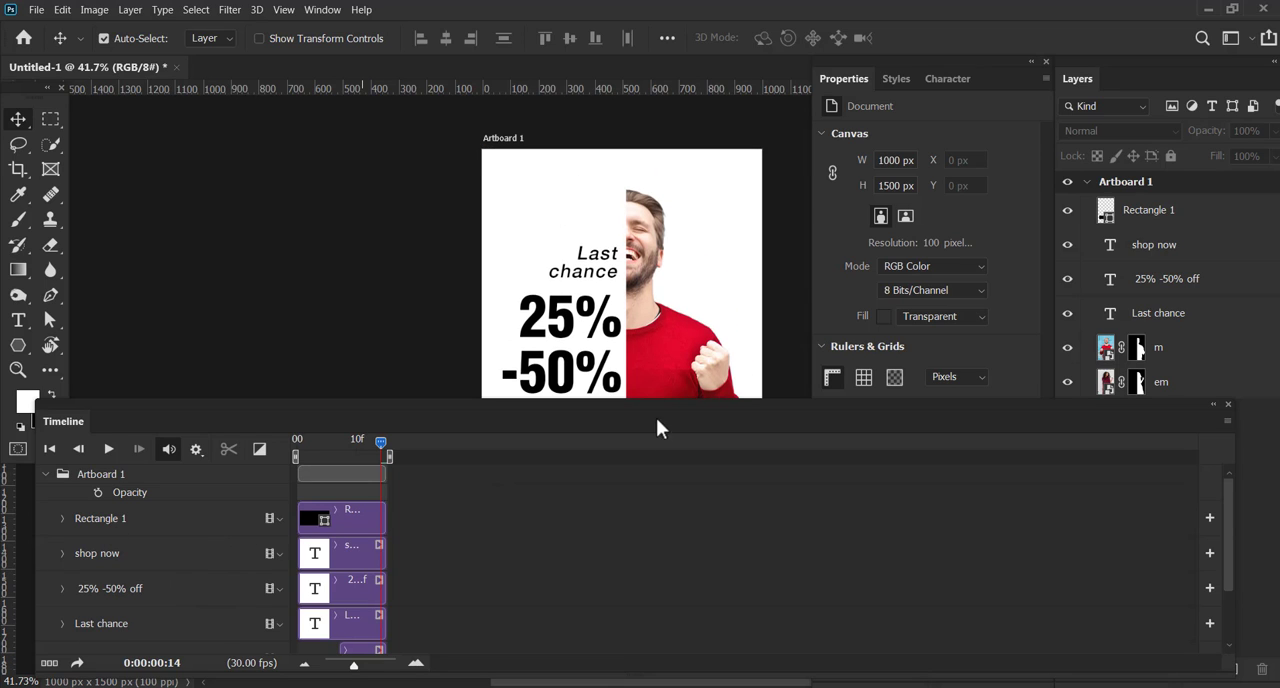
drag(674, 403, 670, 598)
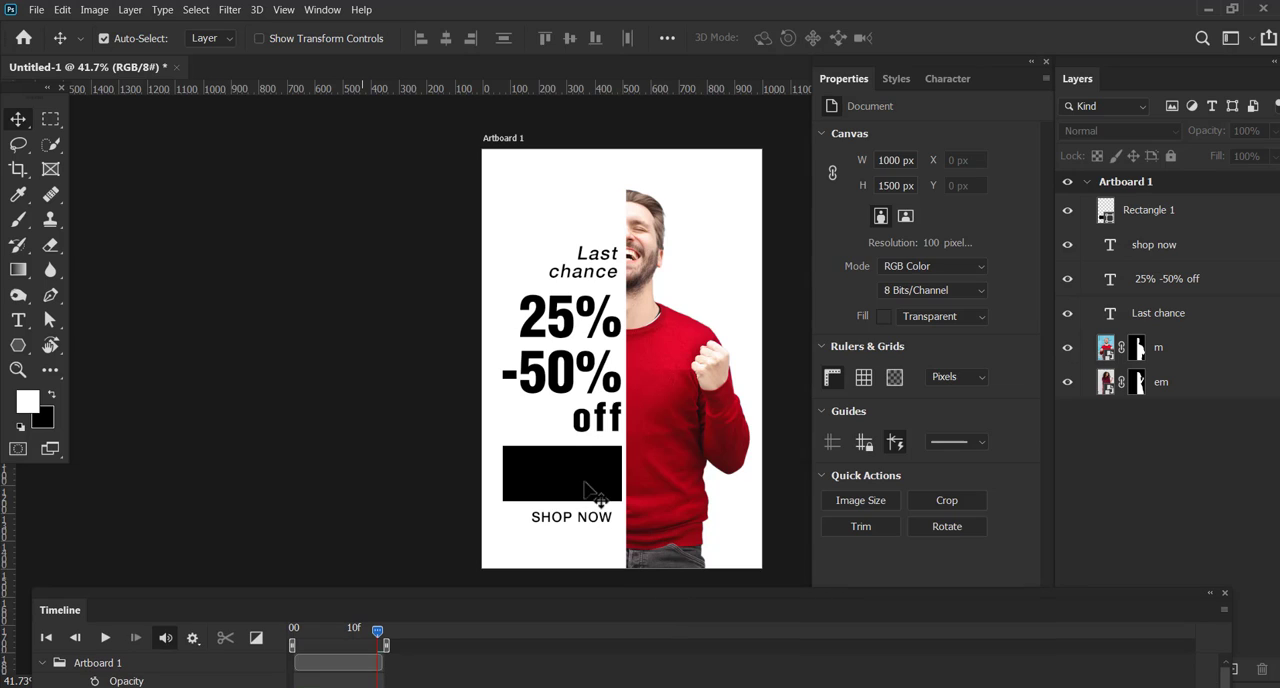
click(522, 484)
click(612, 426)
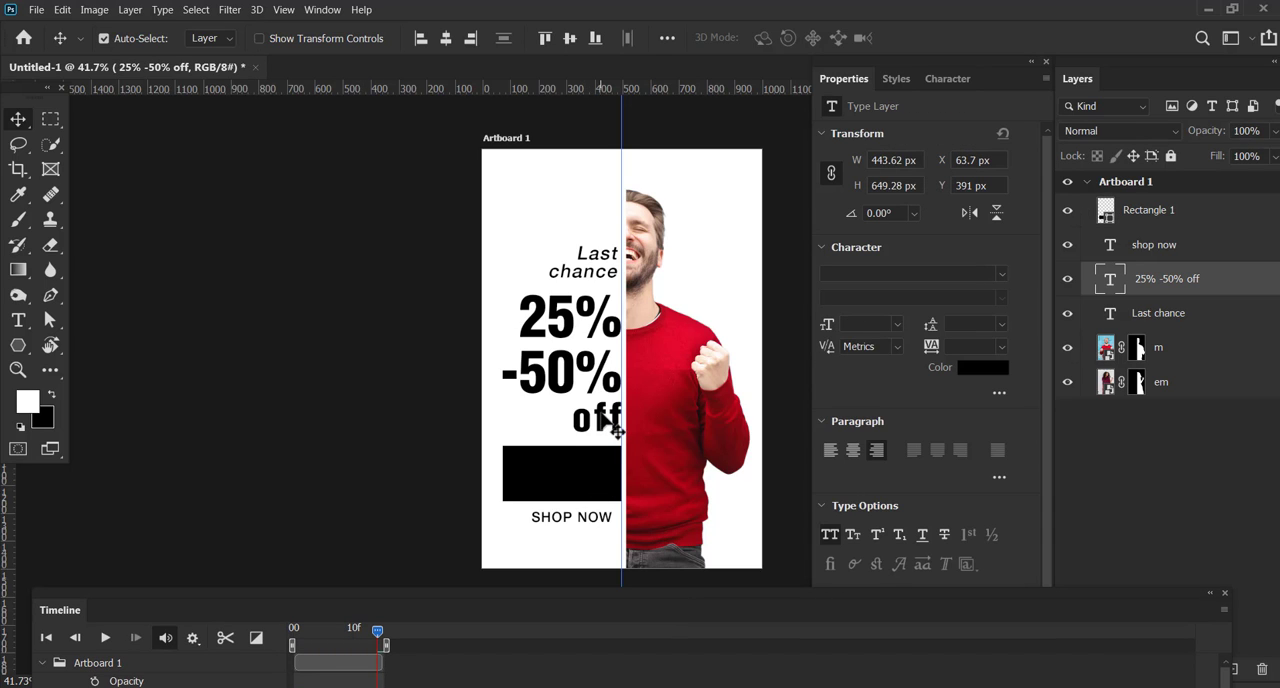
key(ctrl+comma)
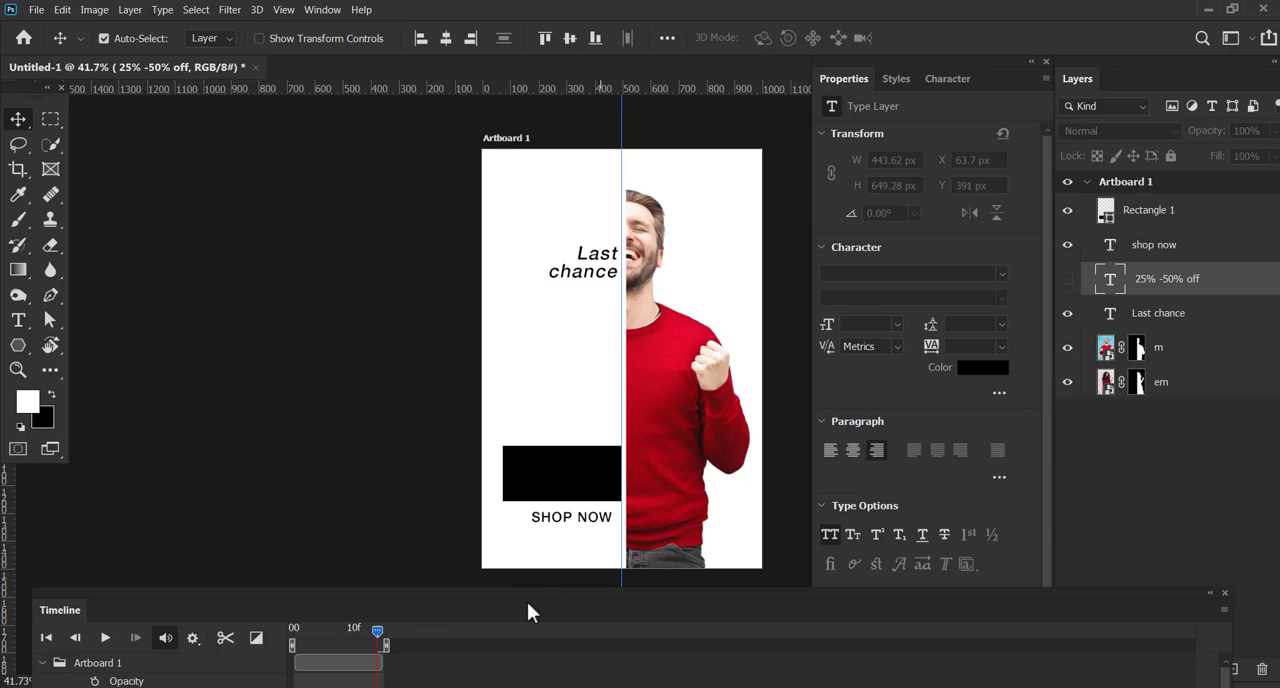
Undo the edits back to before the wednesday special sale and Polygon 1 clips were deleted
drag(527, 600, 529, 476)
key(ctrl+comma)
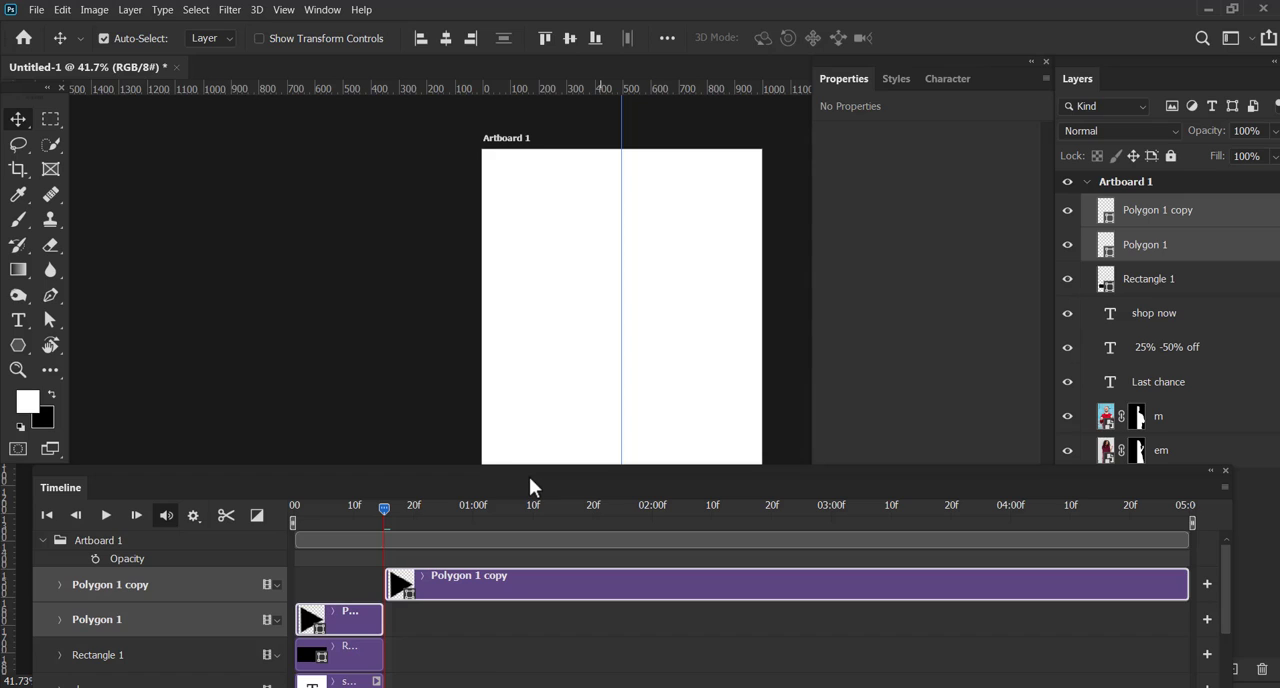
key(ctrl)
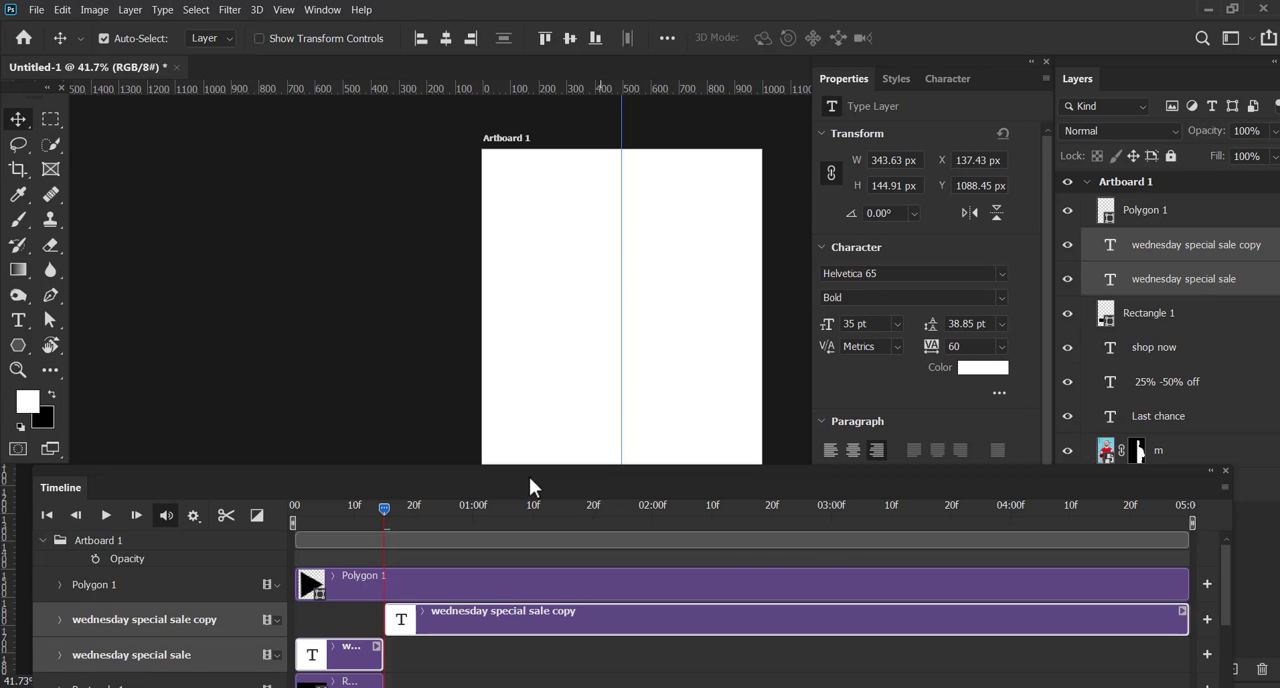
Delete only the wednesday special sale copy clip, then split Polygon 1 at frame 15 and delete its second part
click(517, 663)
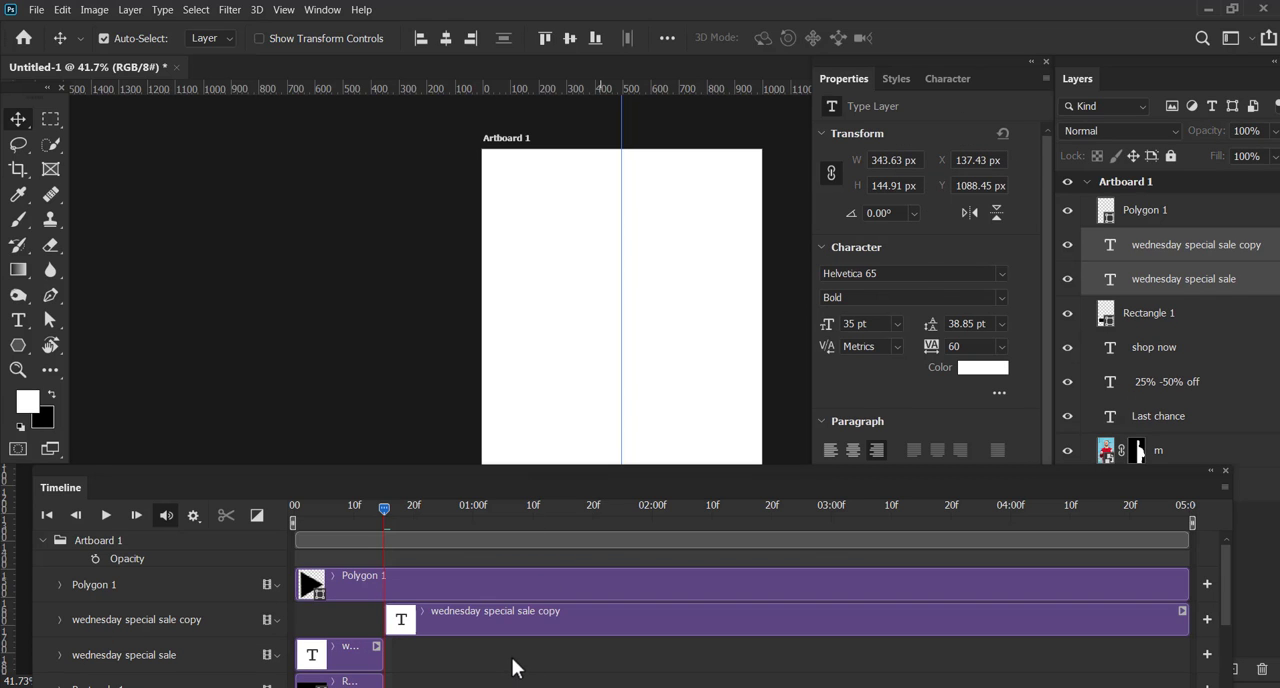
click(481, 616)
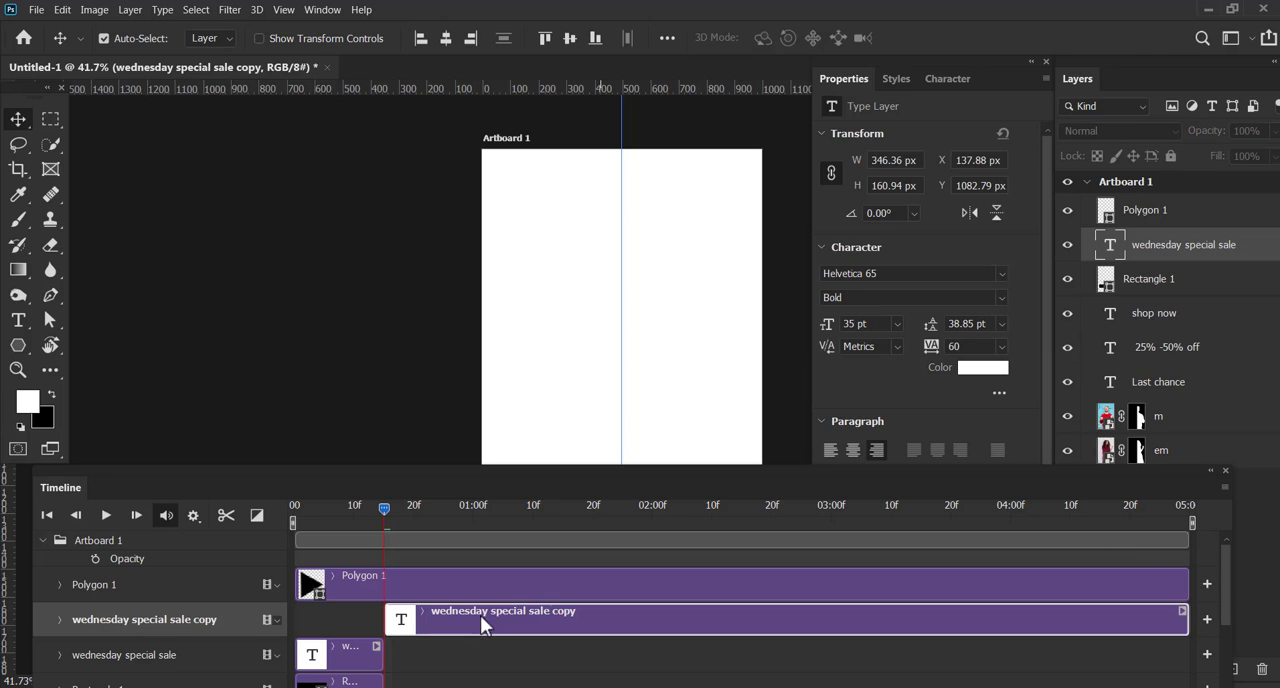
key(Delete)
click(465, 582)
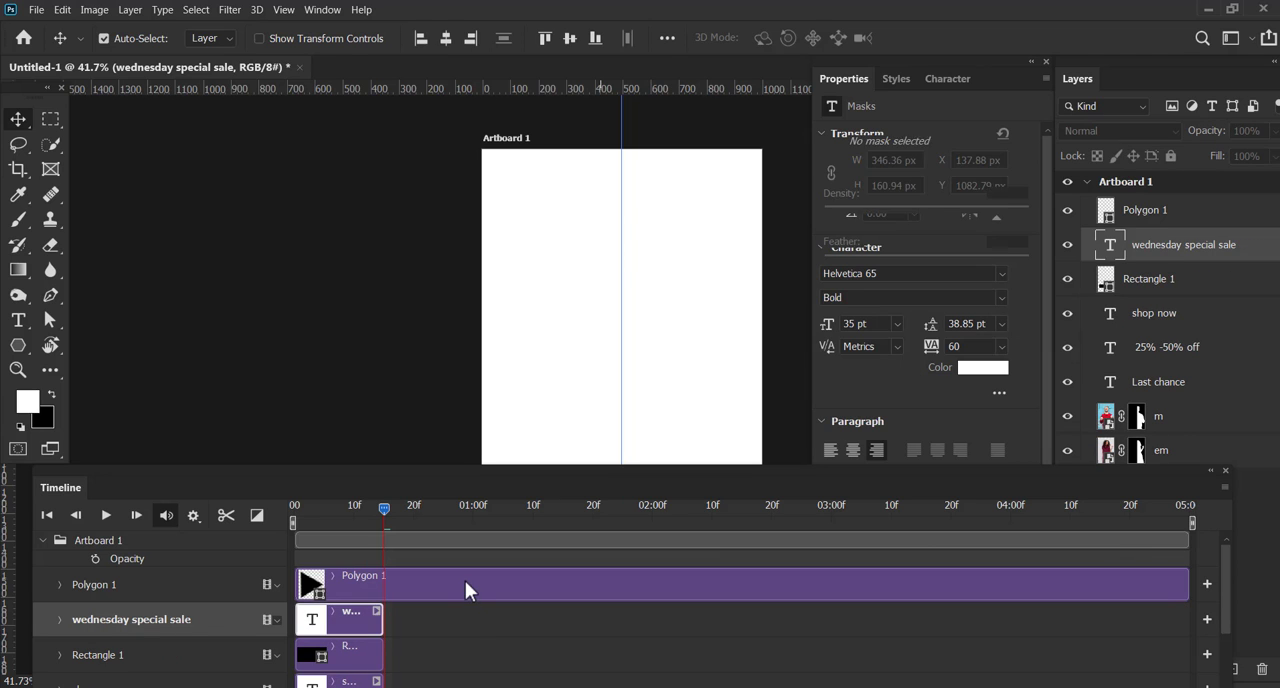
click(228, 513)
key(Delete)
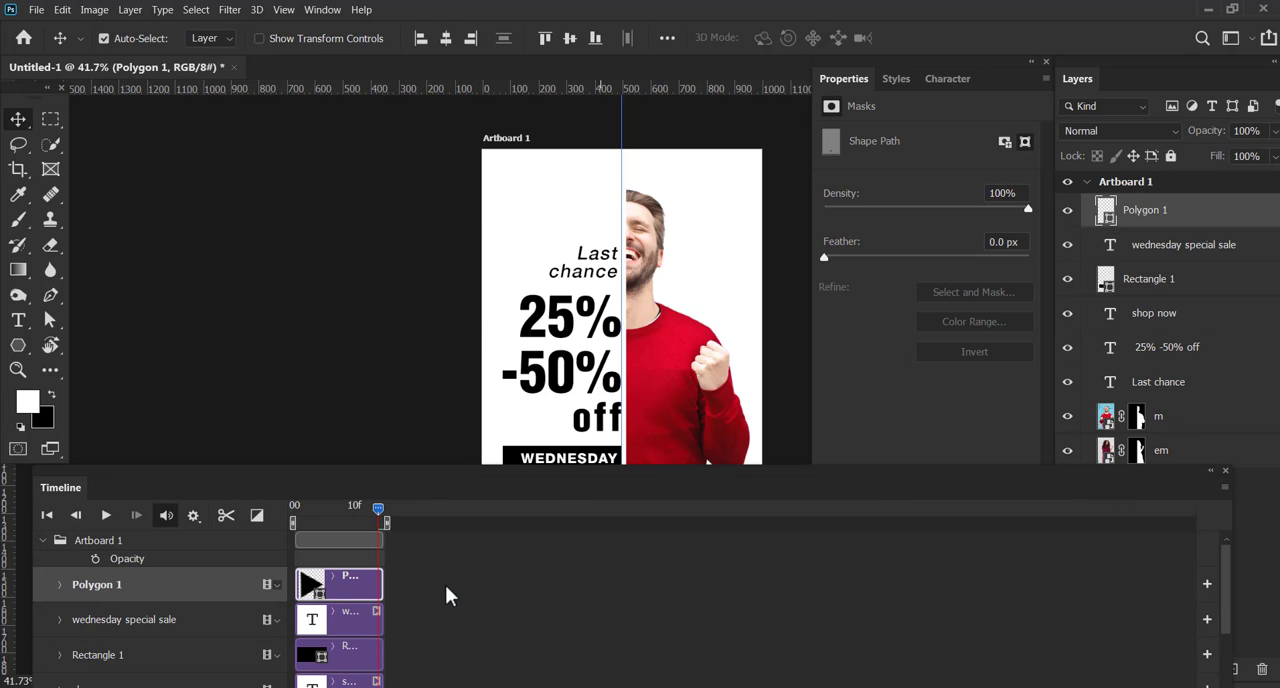